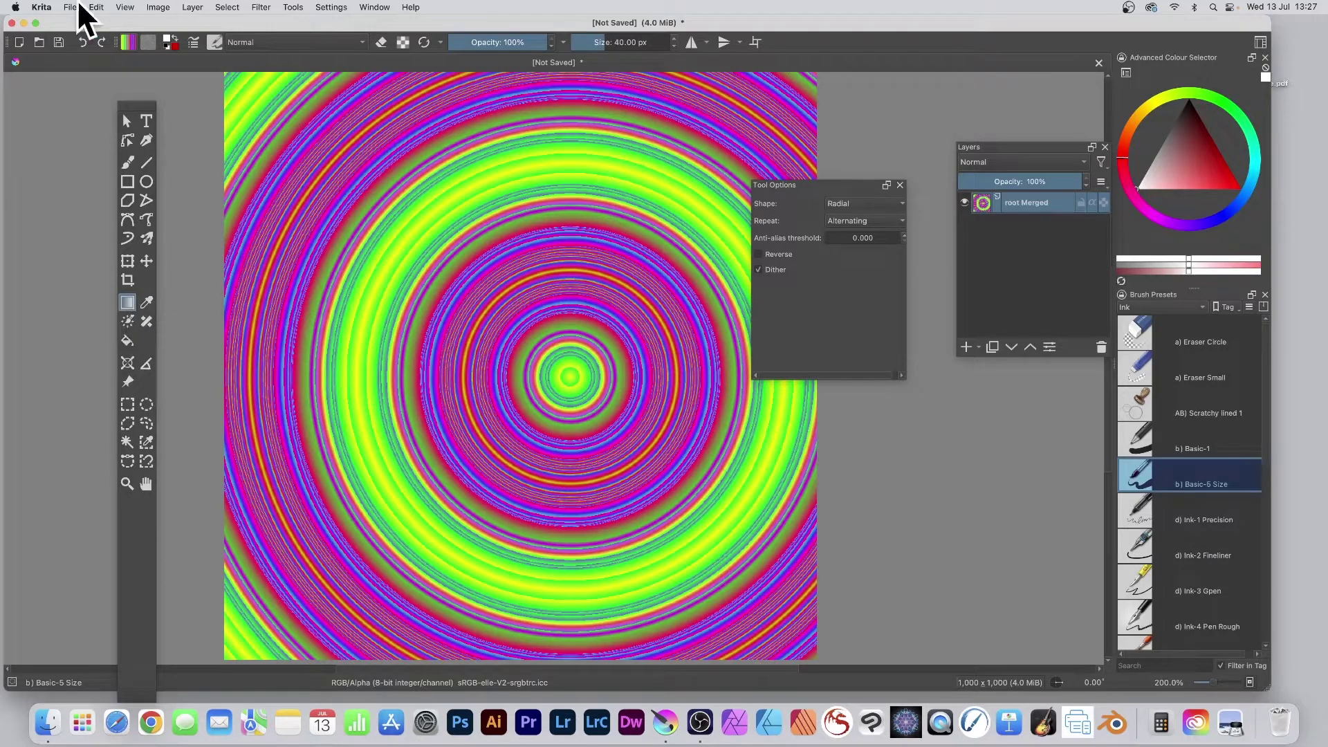
Step: Create a new segmented gradient and enlarge its editor for a wider preview
{"action": "left_click", "coordinate": [128, 42]}
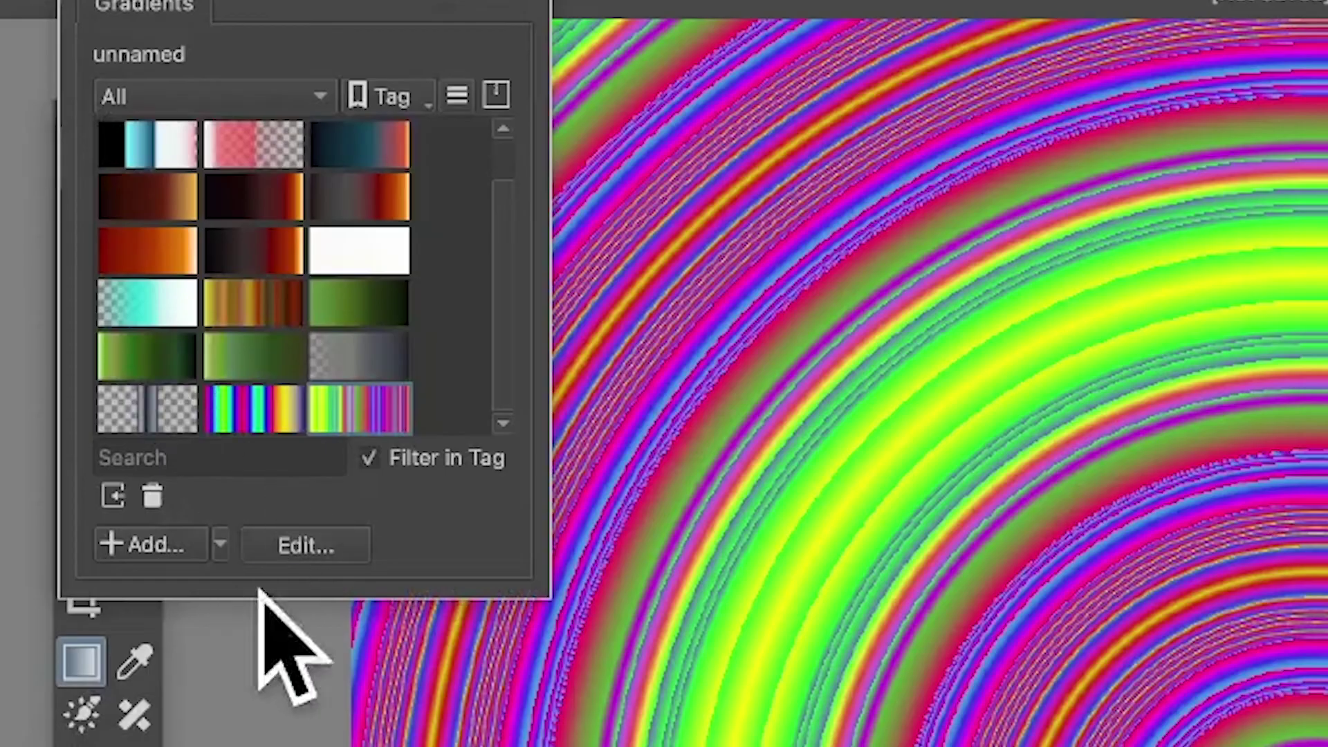
{"action": "left_click", "coordinate": [220, 544]}
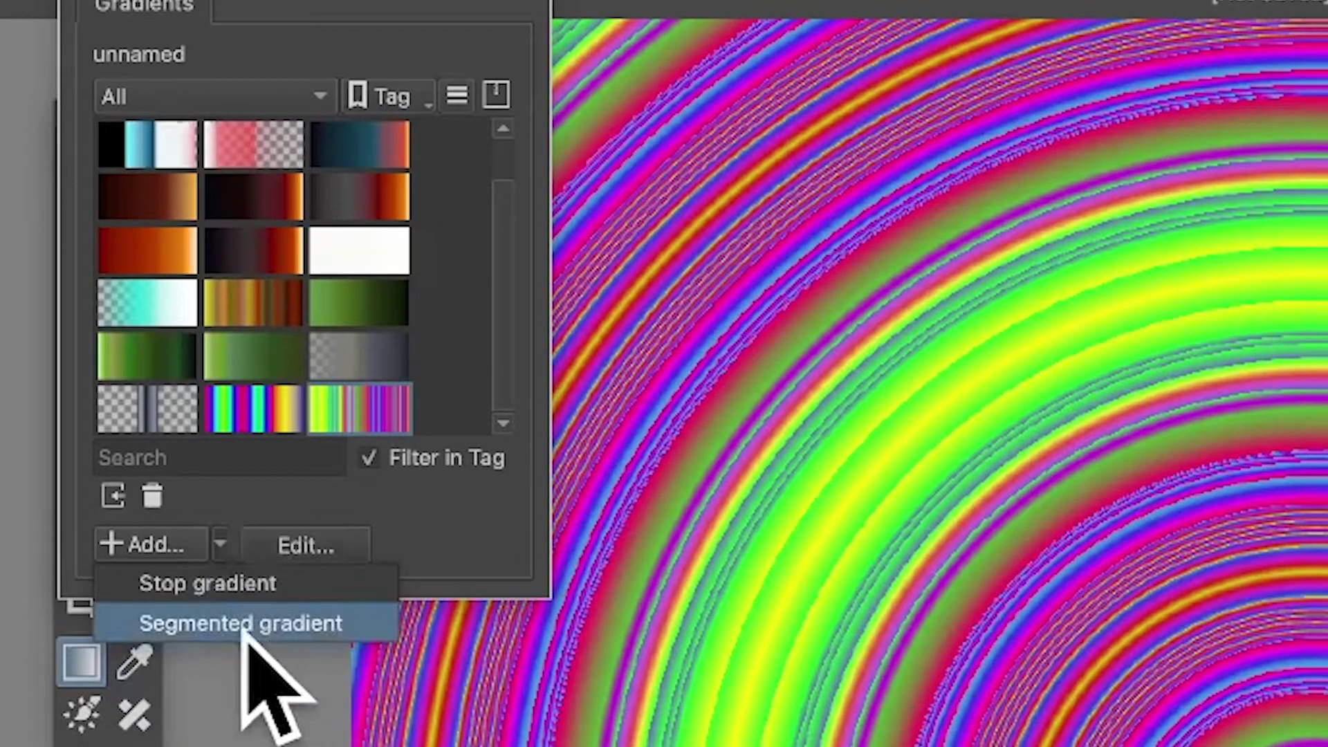
{"action": "left_click", "coordinate": [278, 622]}
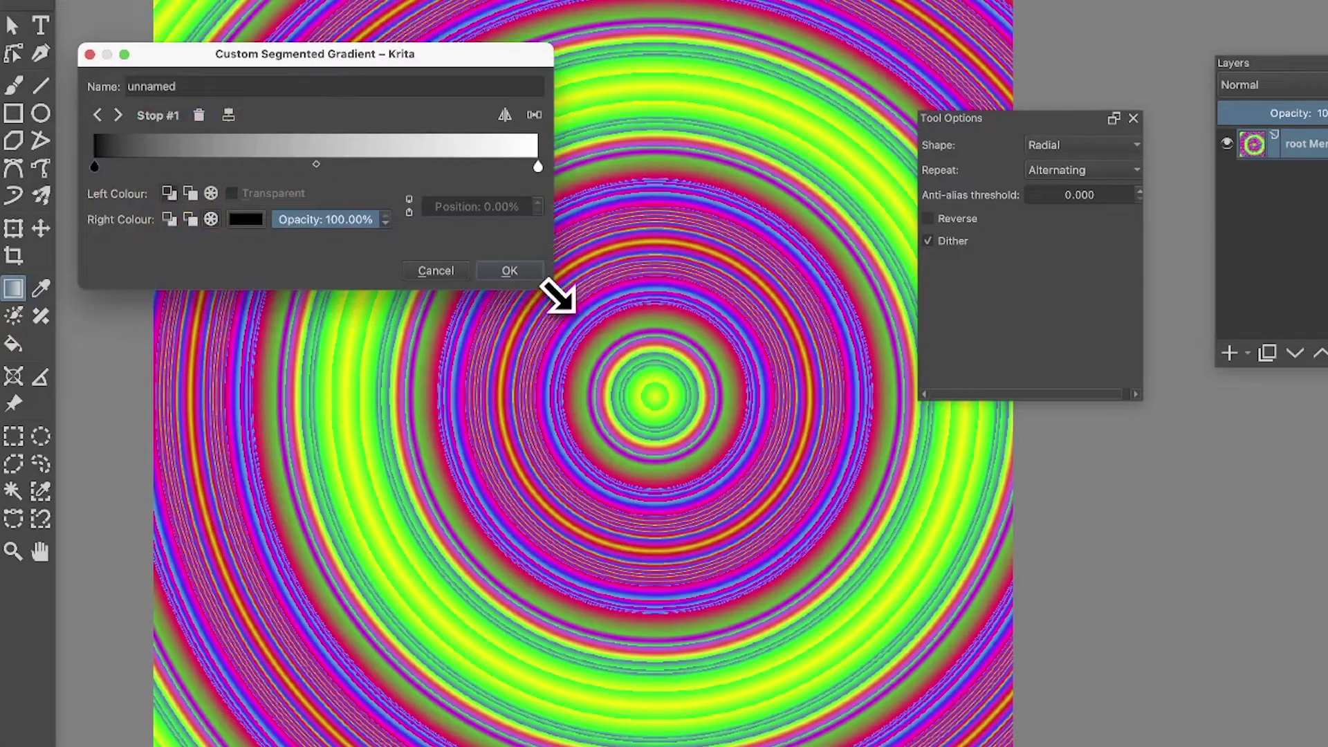
{"action": "left_click_drag", "start_coordinate": [560, 294], "coordinate": [1268, 444]}
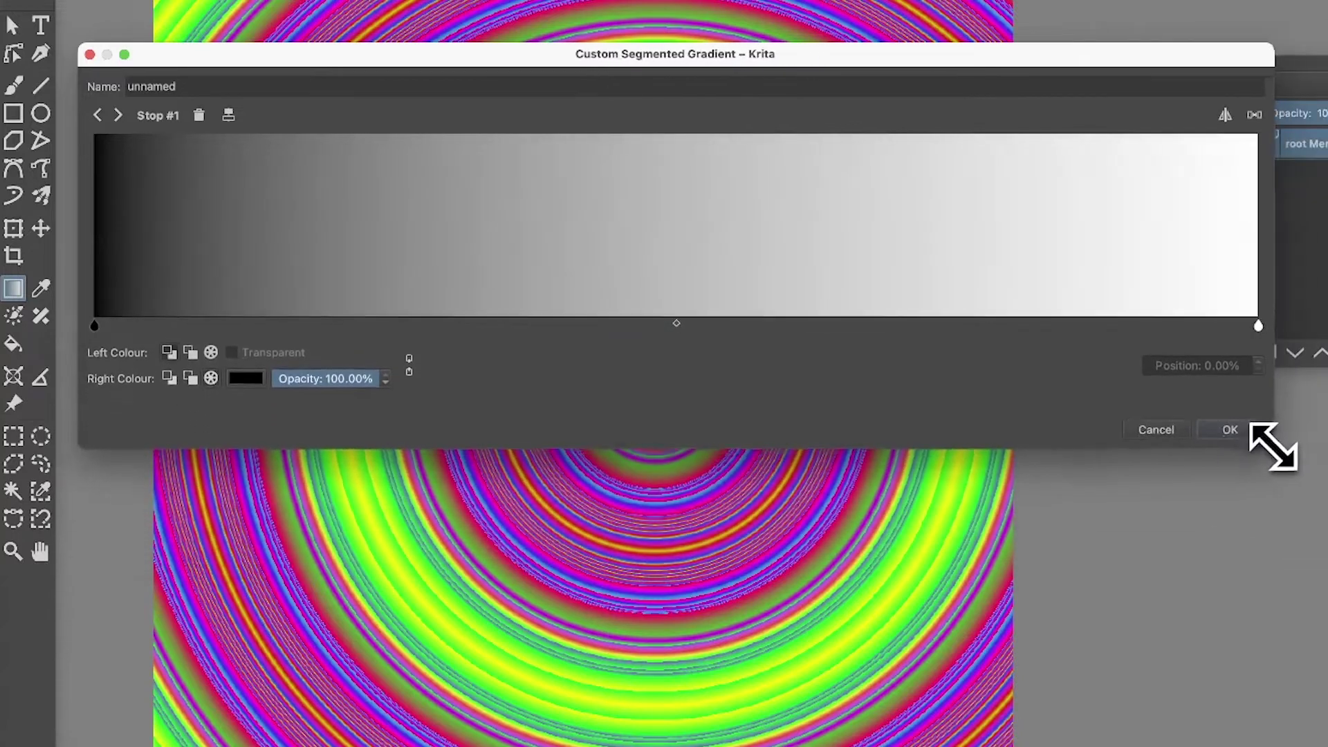
{"action": "left_click_drag", "start_coordinate": [996, 58], "coordinate": [1011, 29]}
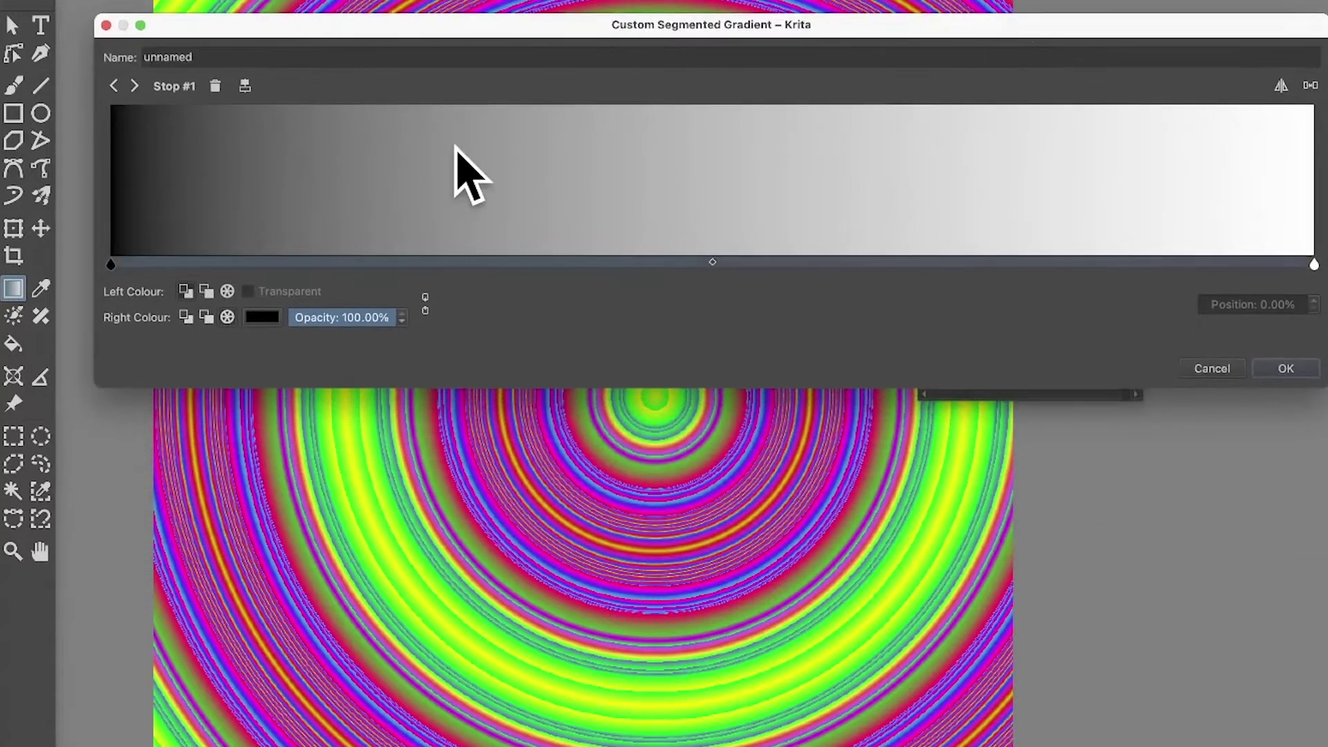
Step: Set the colour of the gradient's first stop to bright green from the colour spectrum
{"action": "left_click", "coordinate": [269, 317]}
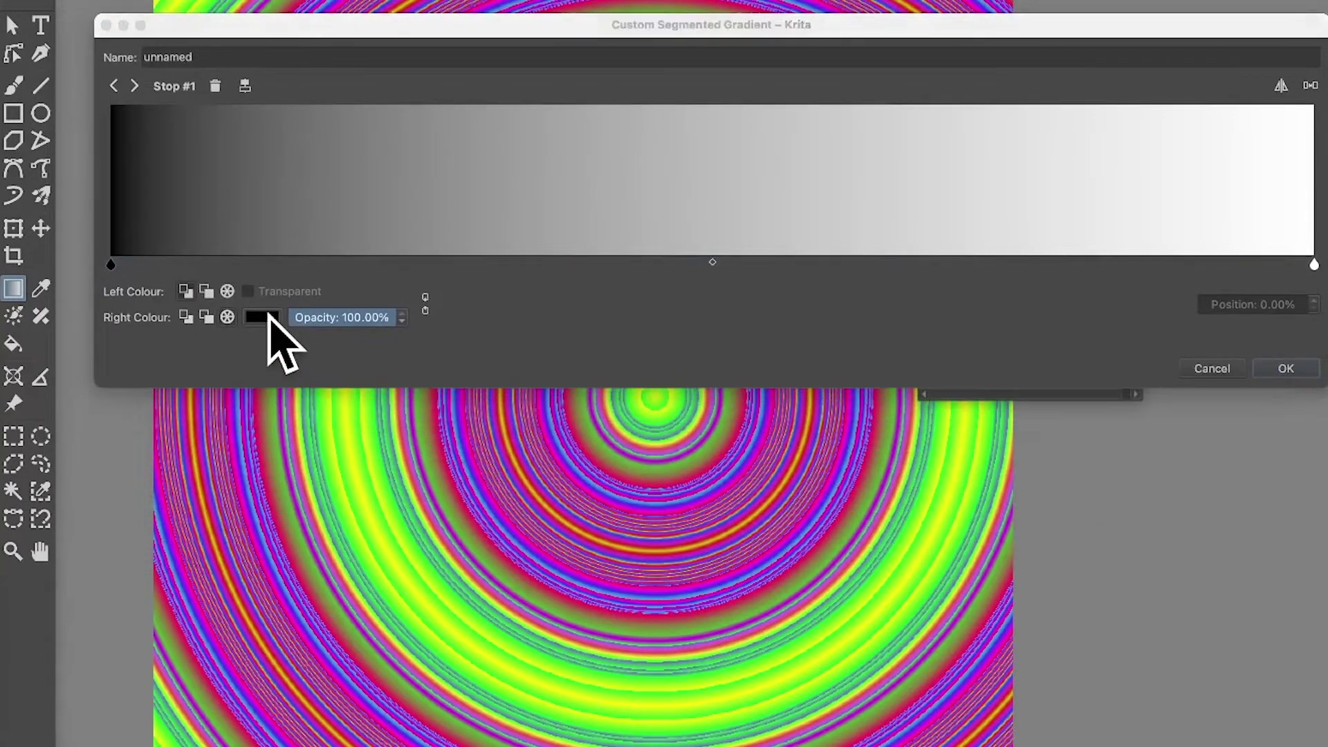
{"action": "left_click_drag", "start_coordinate": [1134, 25], "coordinate": [1102, 10]}
{"action": "left_click_drag", "start_coordinate": [1321, 42], "coordinate": [725, 407]}
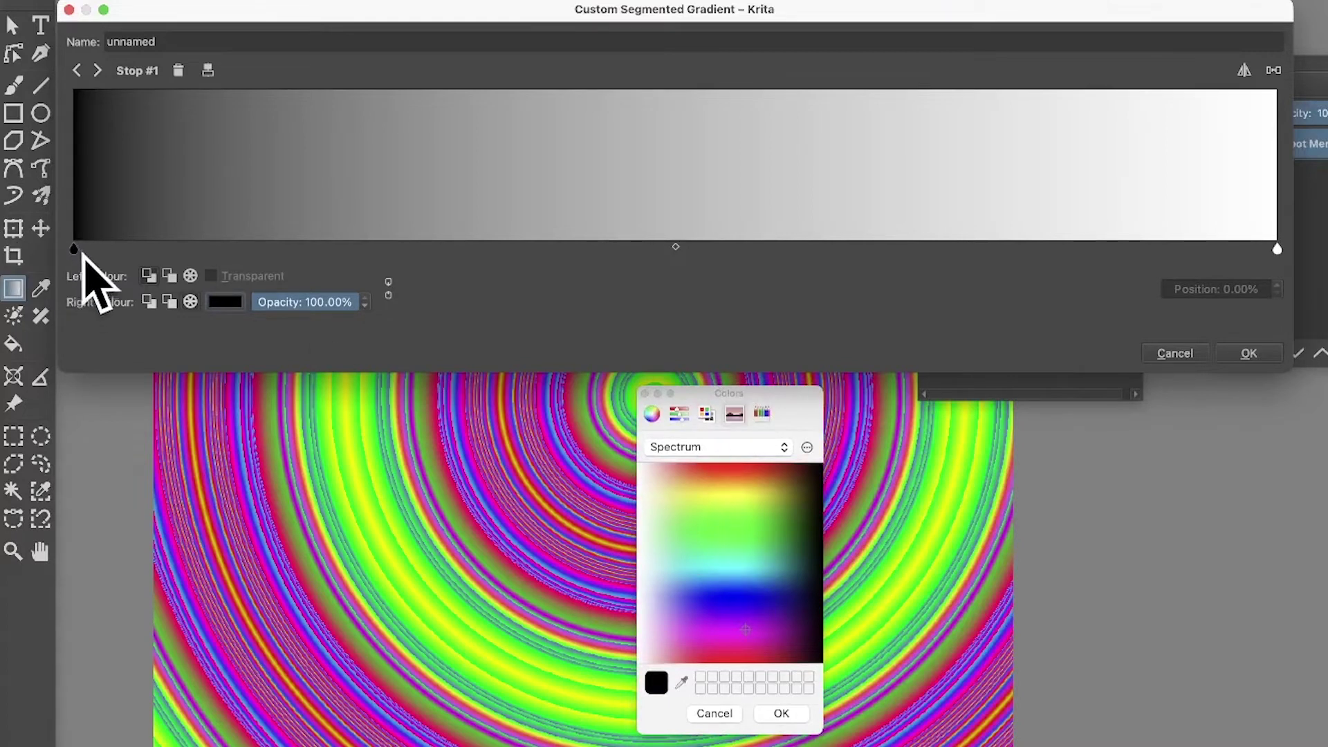
{"action": "left_click_drag", "start_coordinate": [780, 531], "coordinate": [768, 514]}
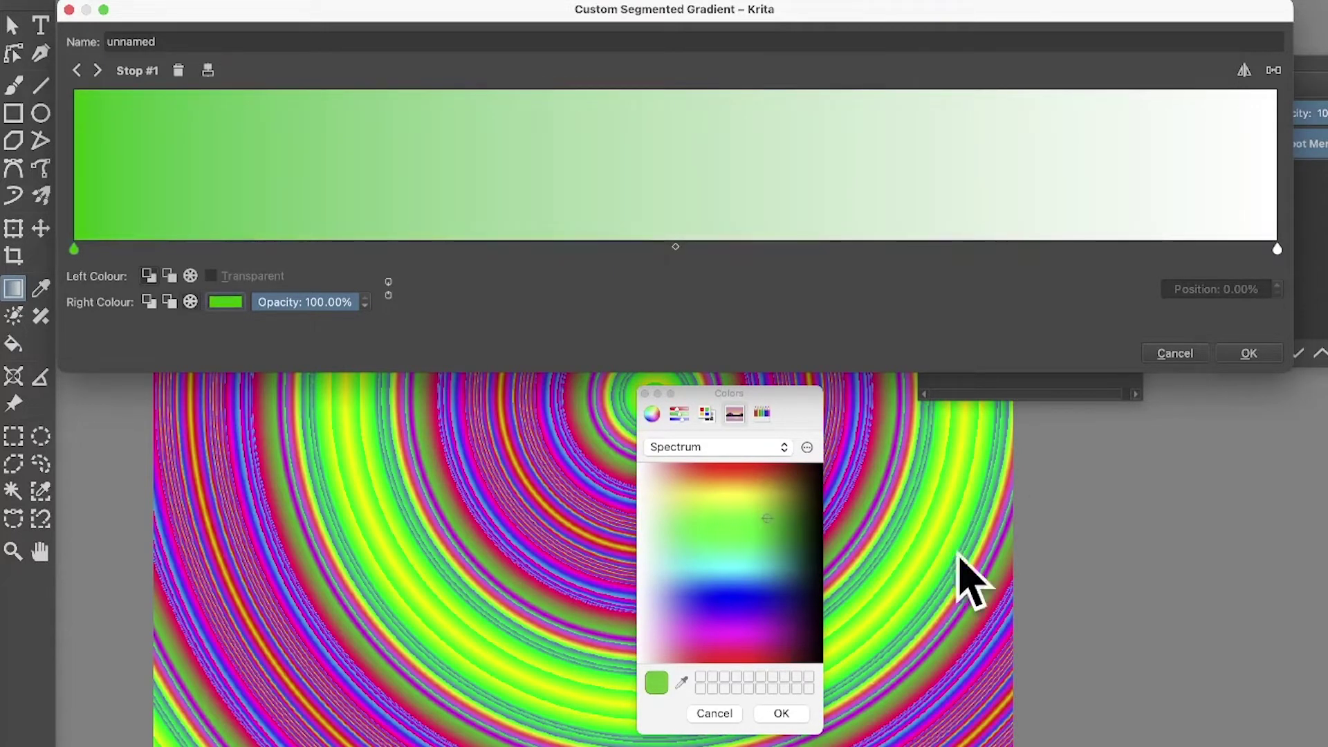
{"action": "left_click", "coordinate": [782, 713]}
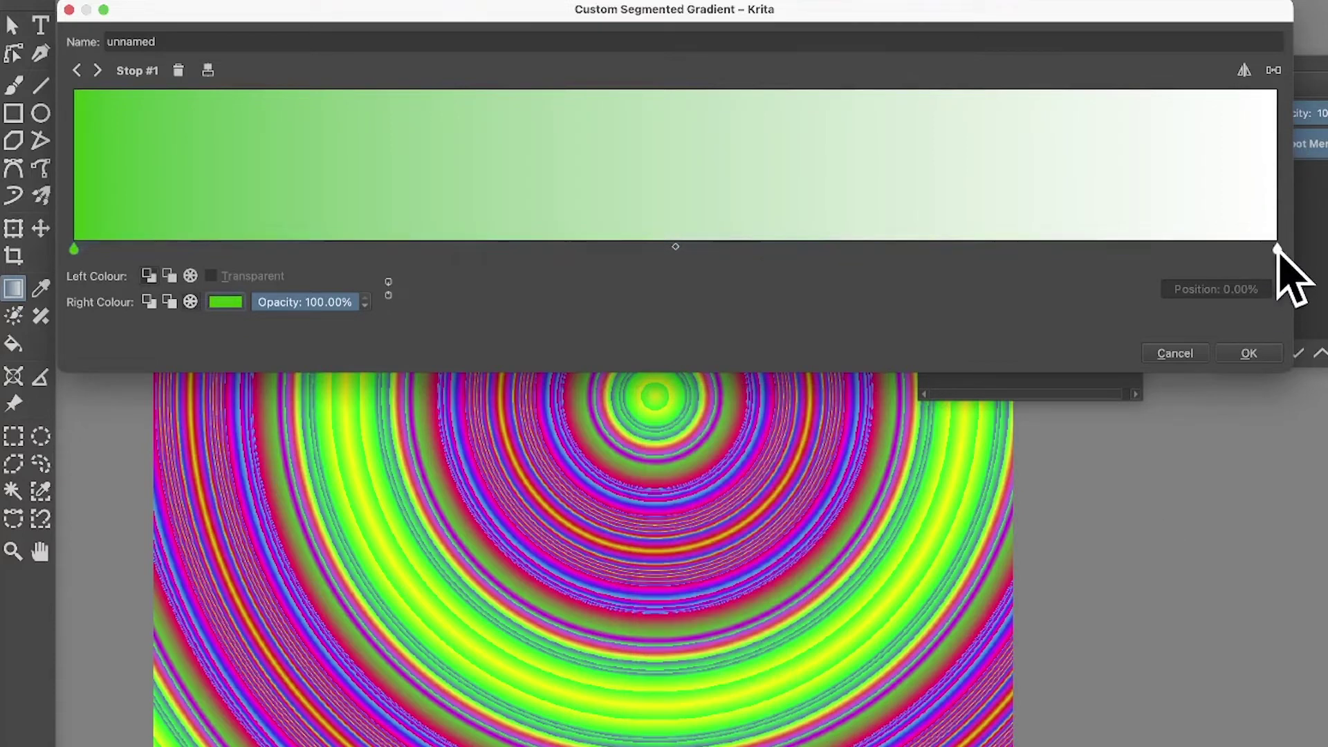
Step: Set the colour of the gradient's end stop to deep blue
{"action": "left_click", "coordinate": [1278, 249]}
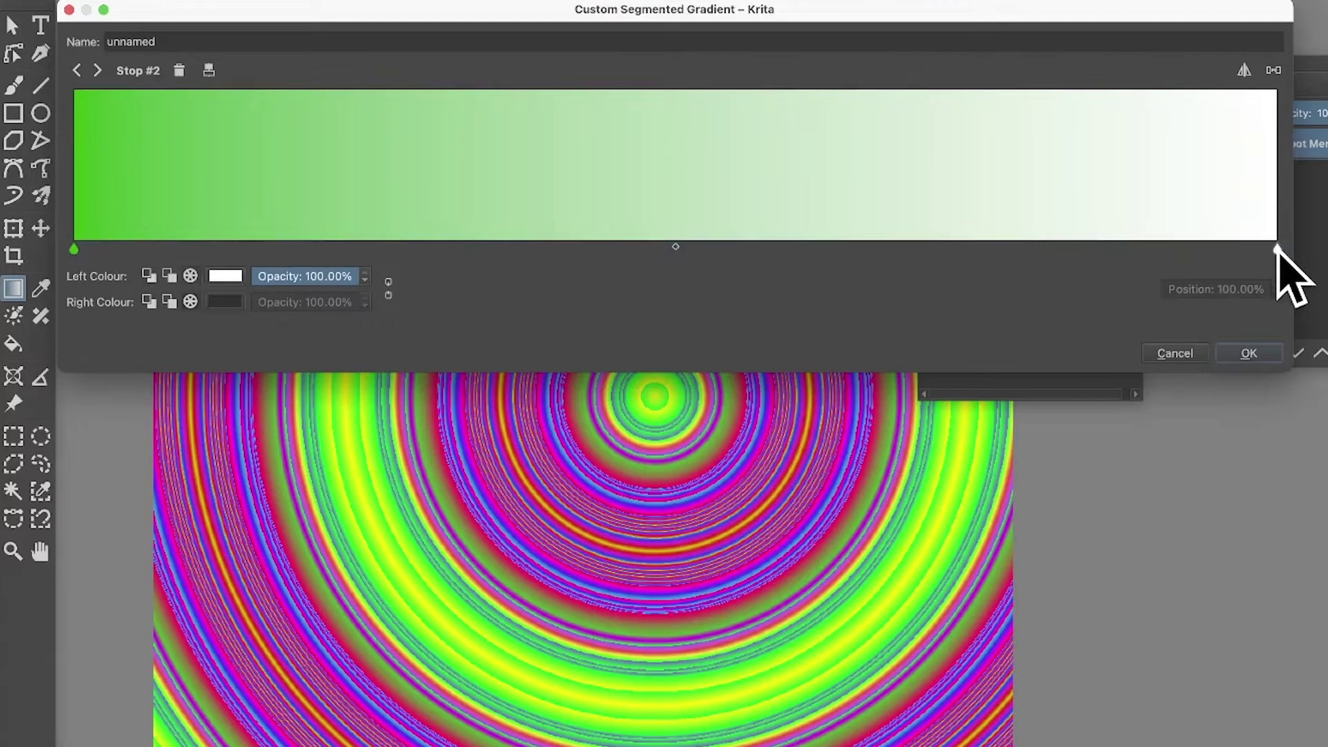
{"action": "left_click", "coordinate": [231, 278]}
{"action": "left_click_drag", "start_coordinate": [794, 519], "coordinate": [813, 469]}
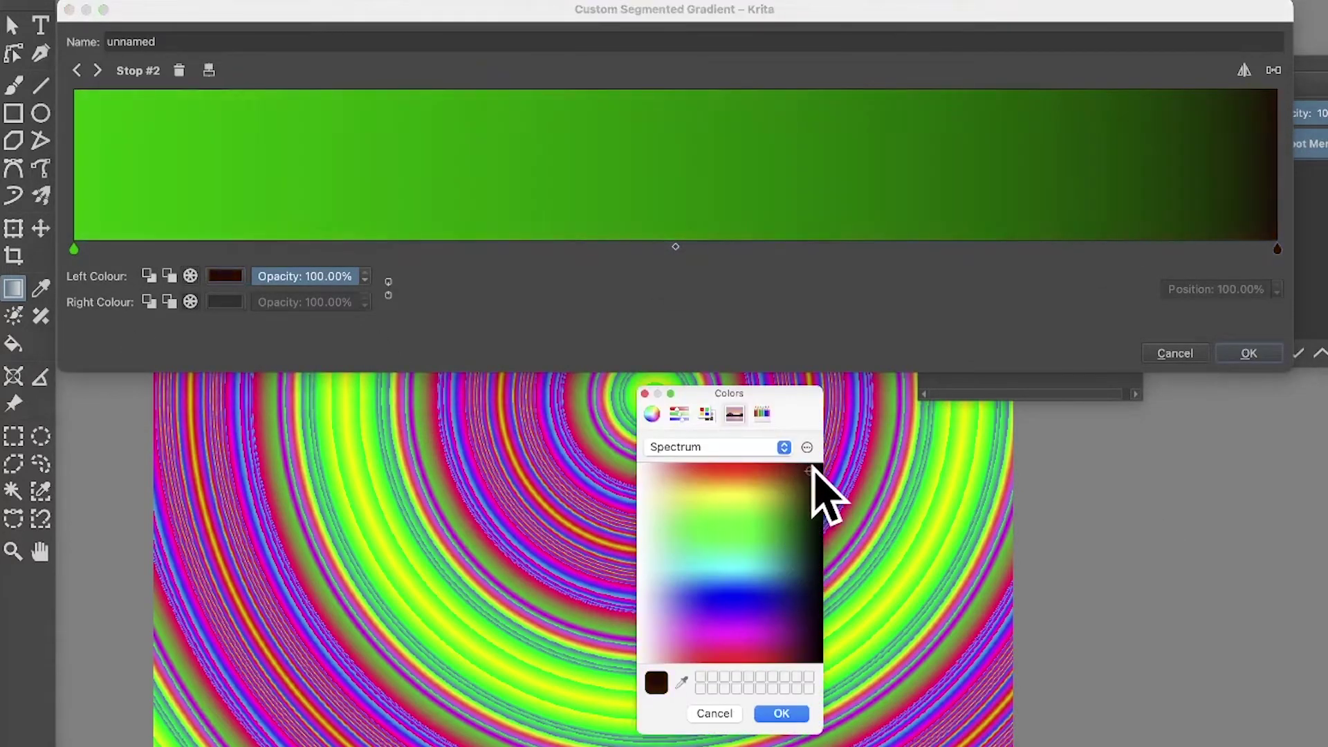
{"action": "left_click", "coordinate": [754, 608]}
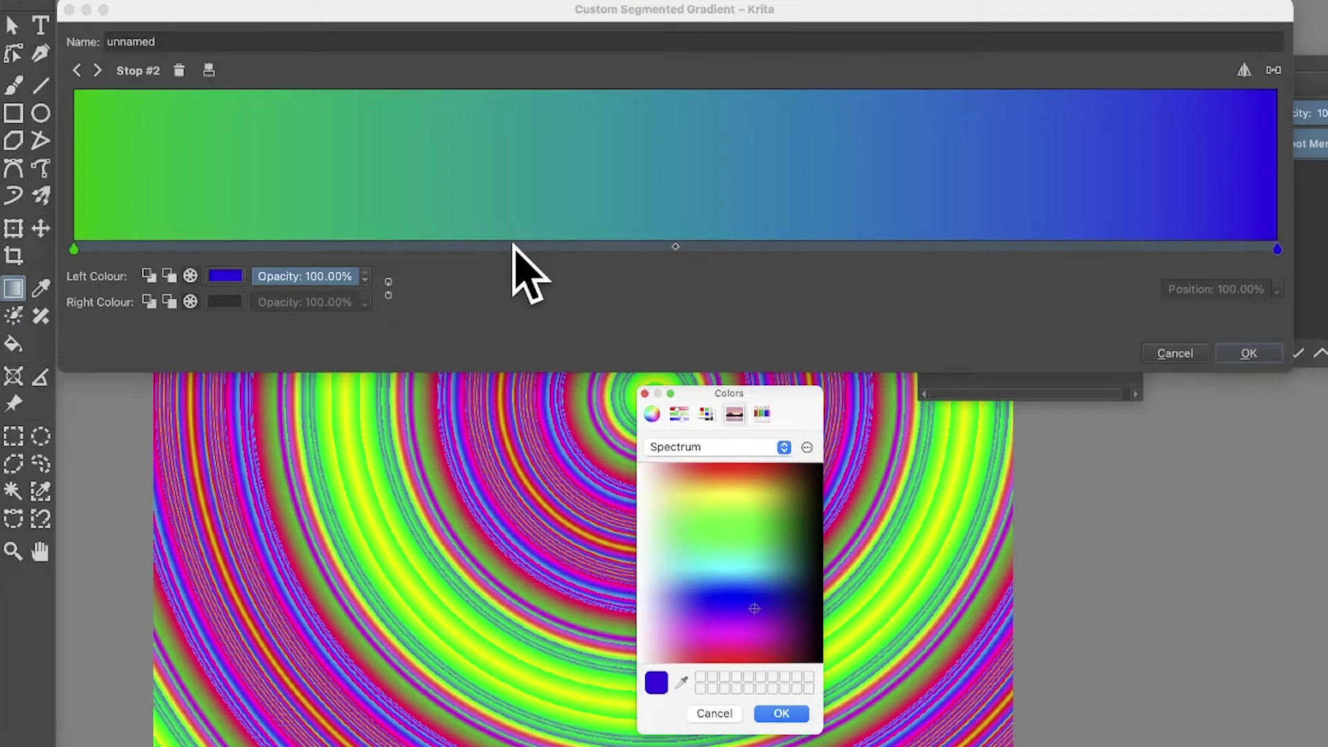
Step: Split the gradient's single segment in half, select the second half and view its interpolation options
{"action": "left_click", "coordinate": [655, 214]}
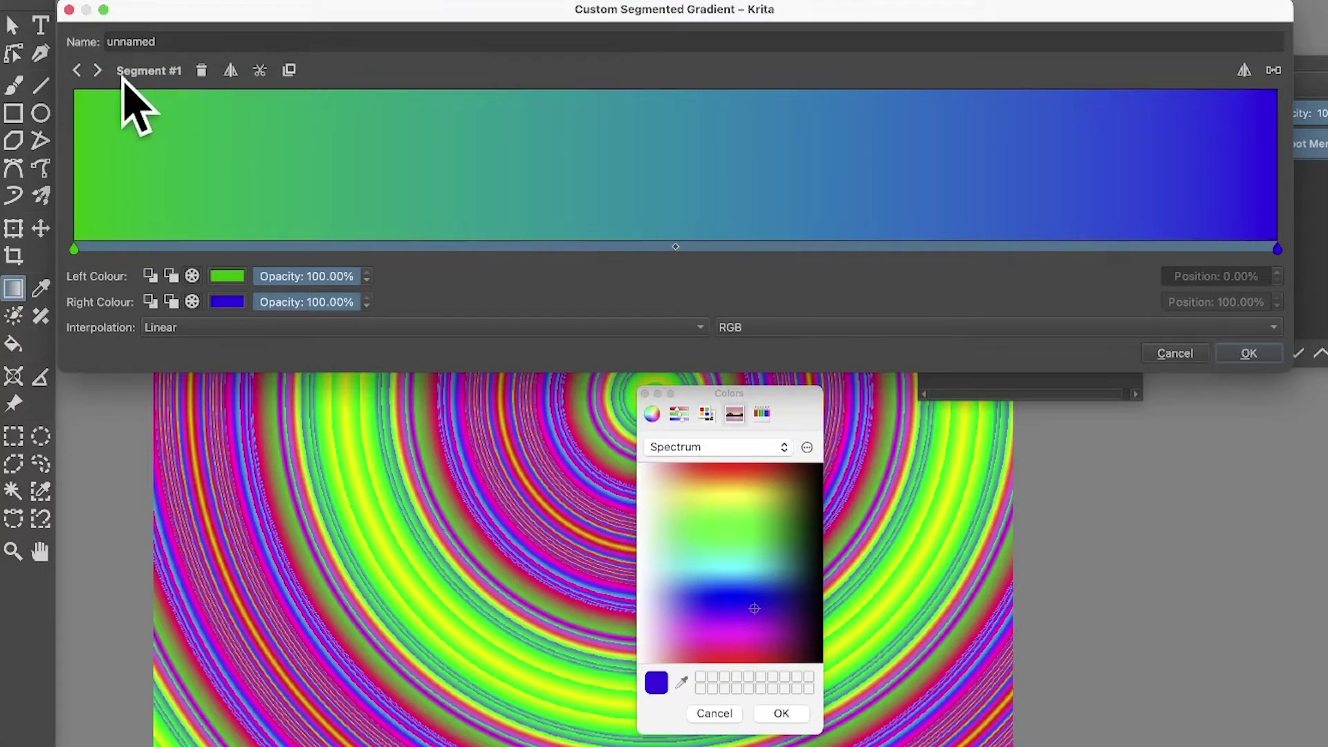
{"action": "left_click", "coordinate": [261, 70]}
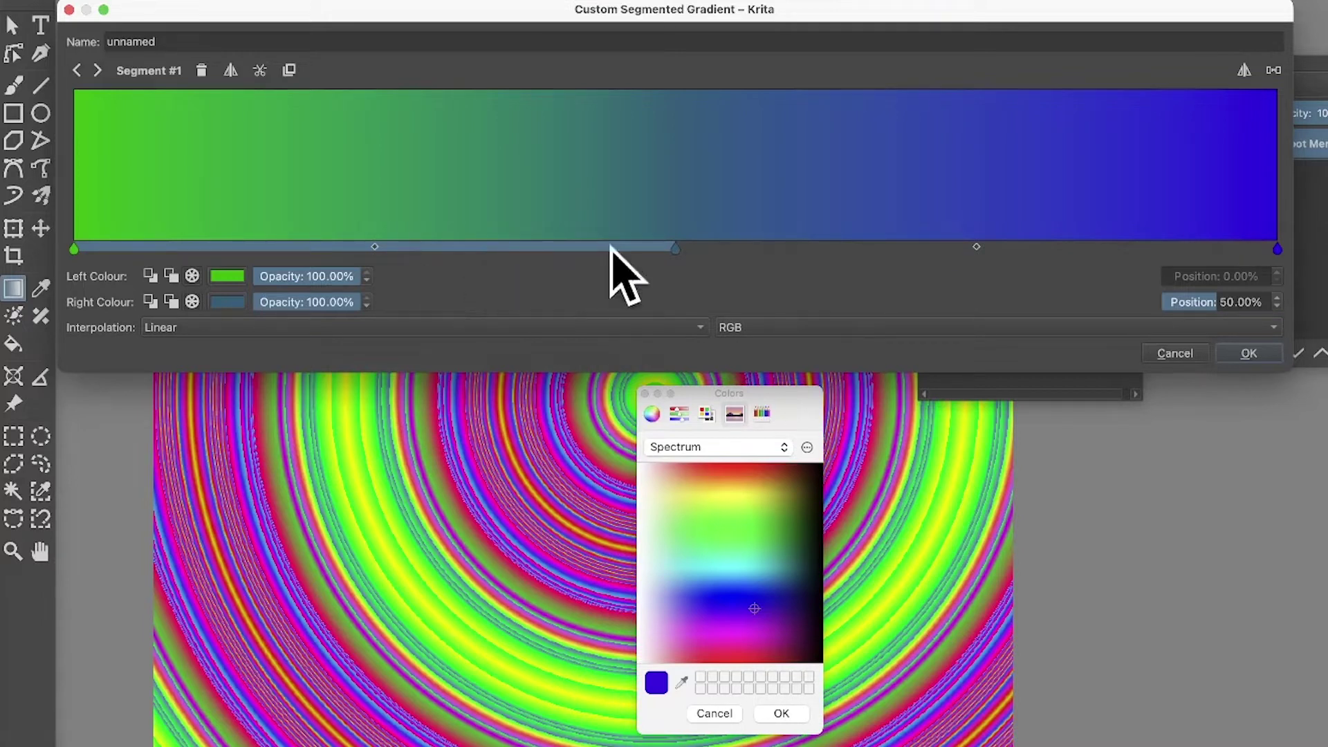
{"action": "left_click", "coordinate": [805, 246]}
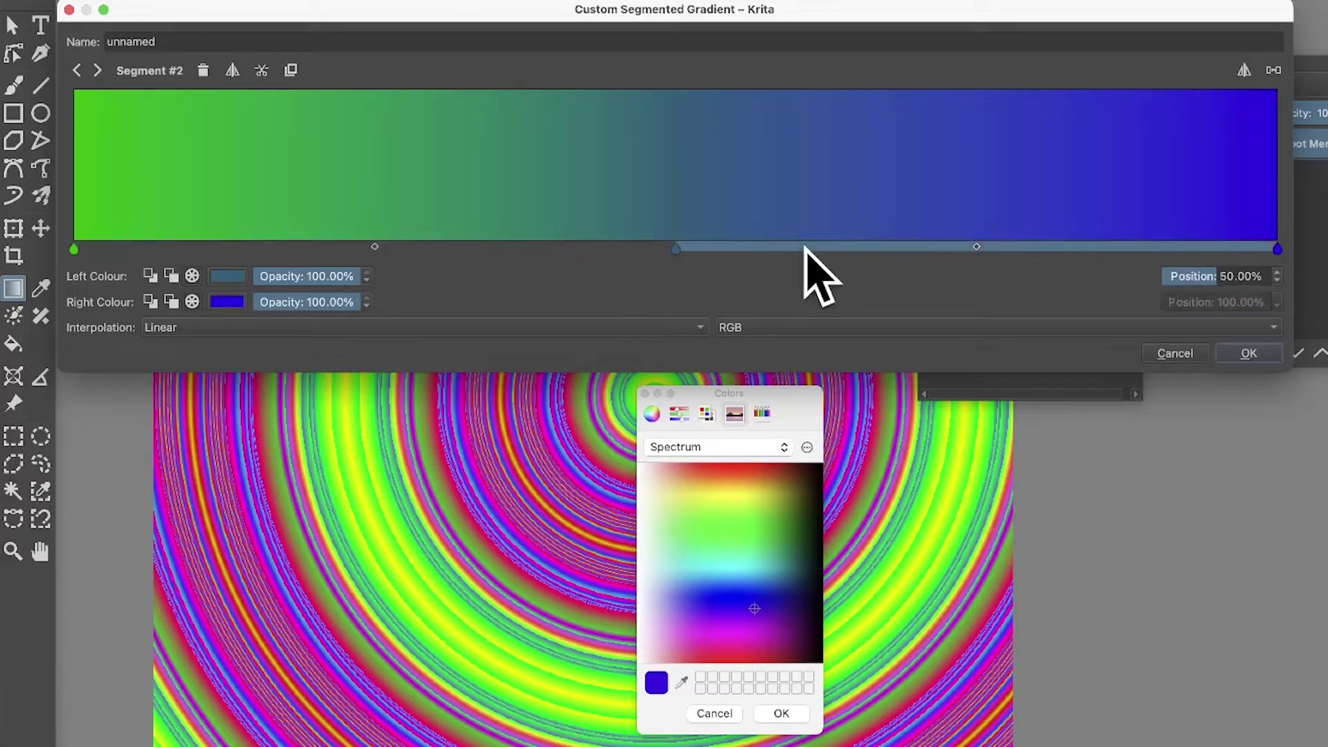
{"action": "left_click", "coordinate": [591, 247]}
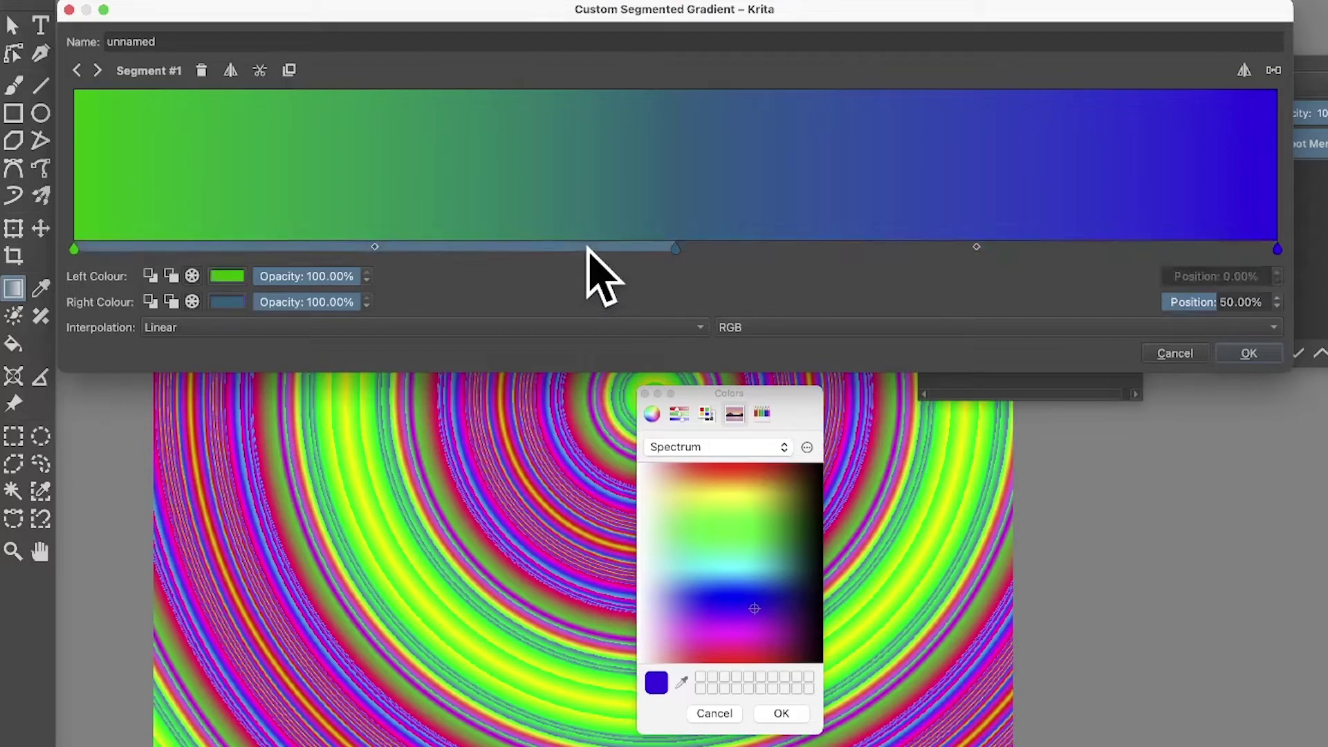
{"action": "left_click", "coordinate": [803, 248]}
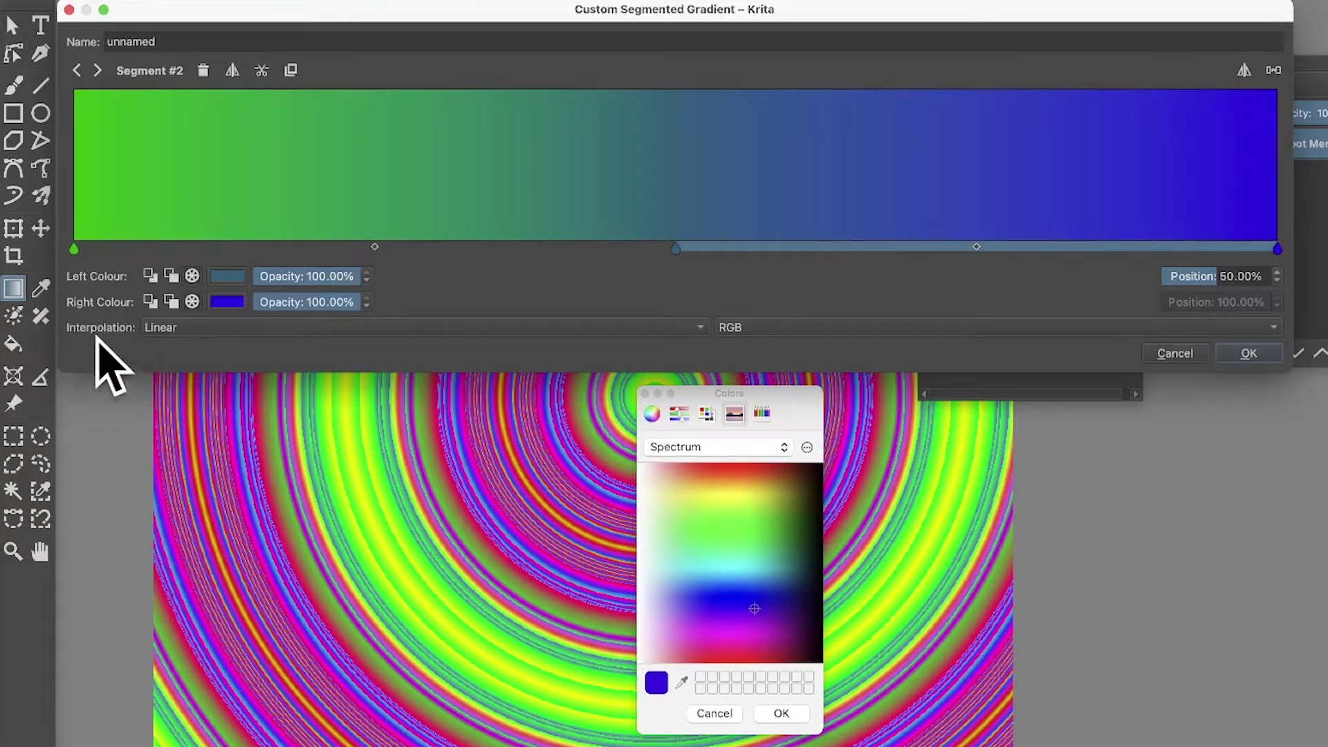
{"action": "left_click", "coordinate": [257, 327]}
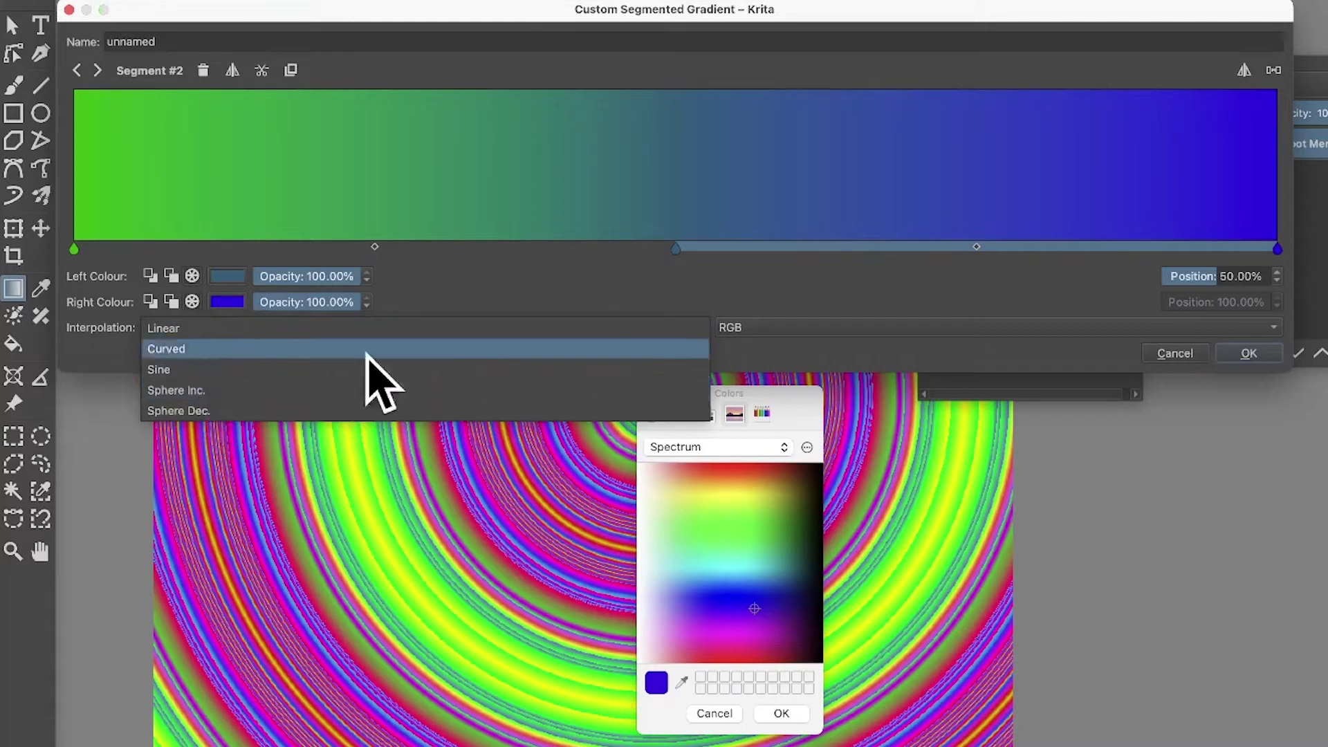
{"action": "left_click", "coordinate": [595, 256]}
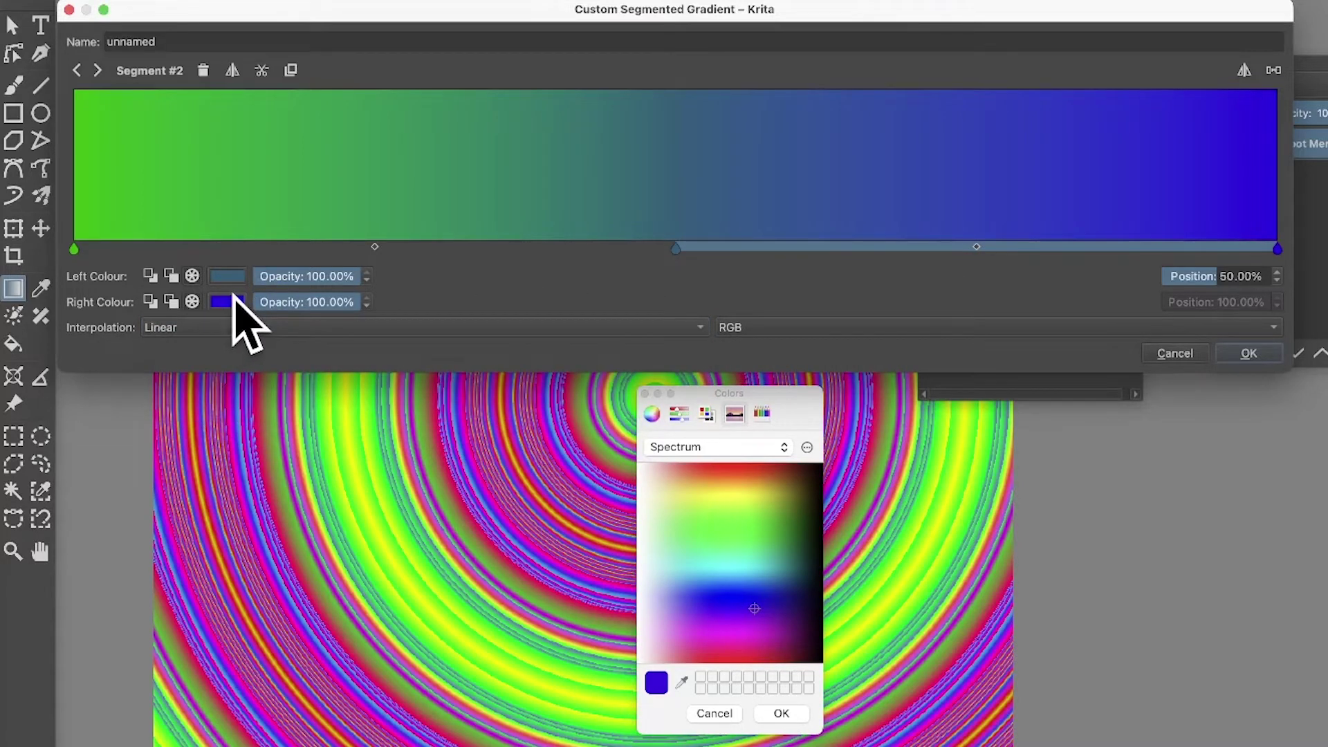
Step: Move the middle stop to about 56% and set the second segment's right colour to yellow
{"action": "left_click_drag", "start_coordinate": [676, 248], "coordinate": [751, 269]}
{"action": "left_click", "coordinate": [792, 248]}
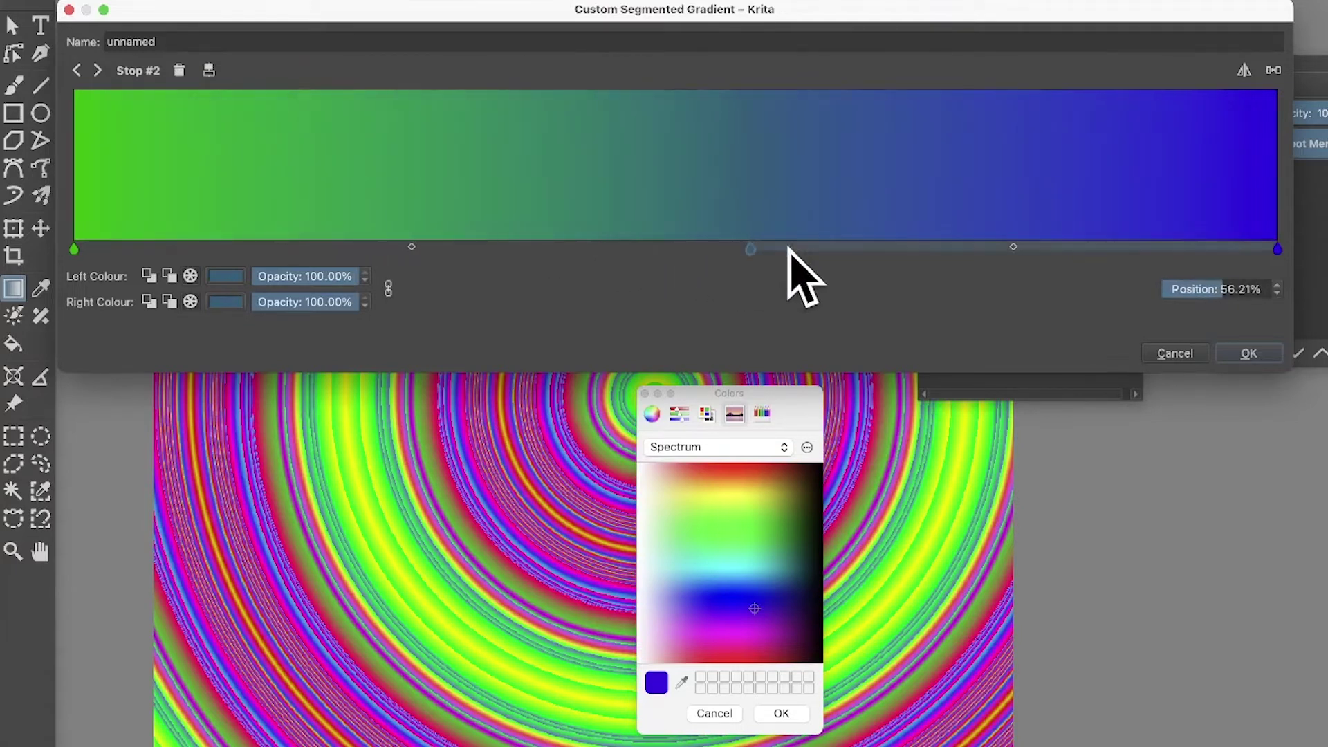
{"action": "left_click", "coordinate": [858, 249]}
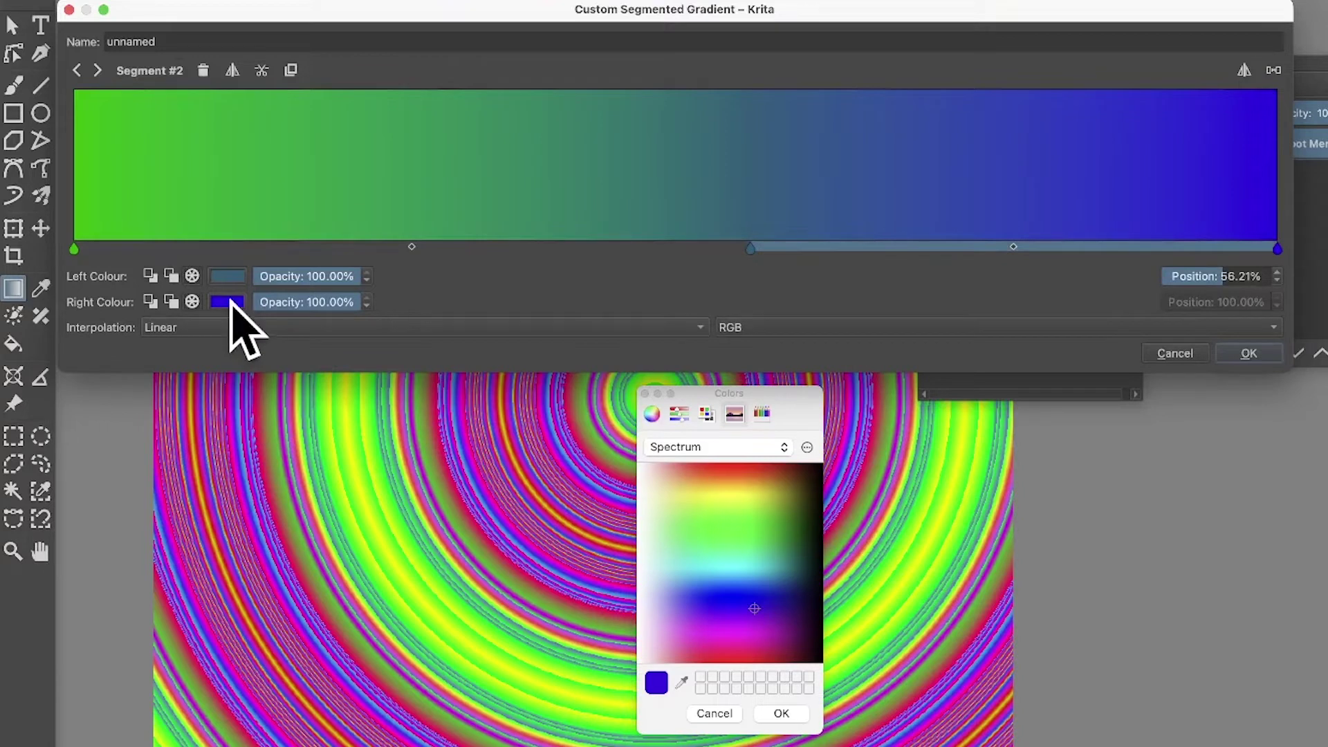
{"action": "left_click", "coordinate": [757, 489]}
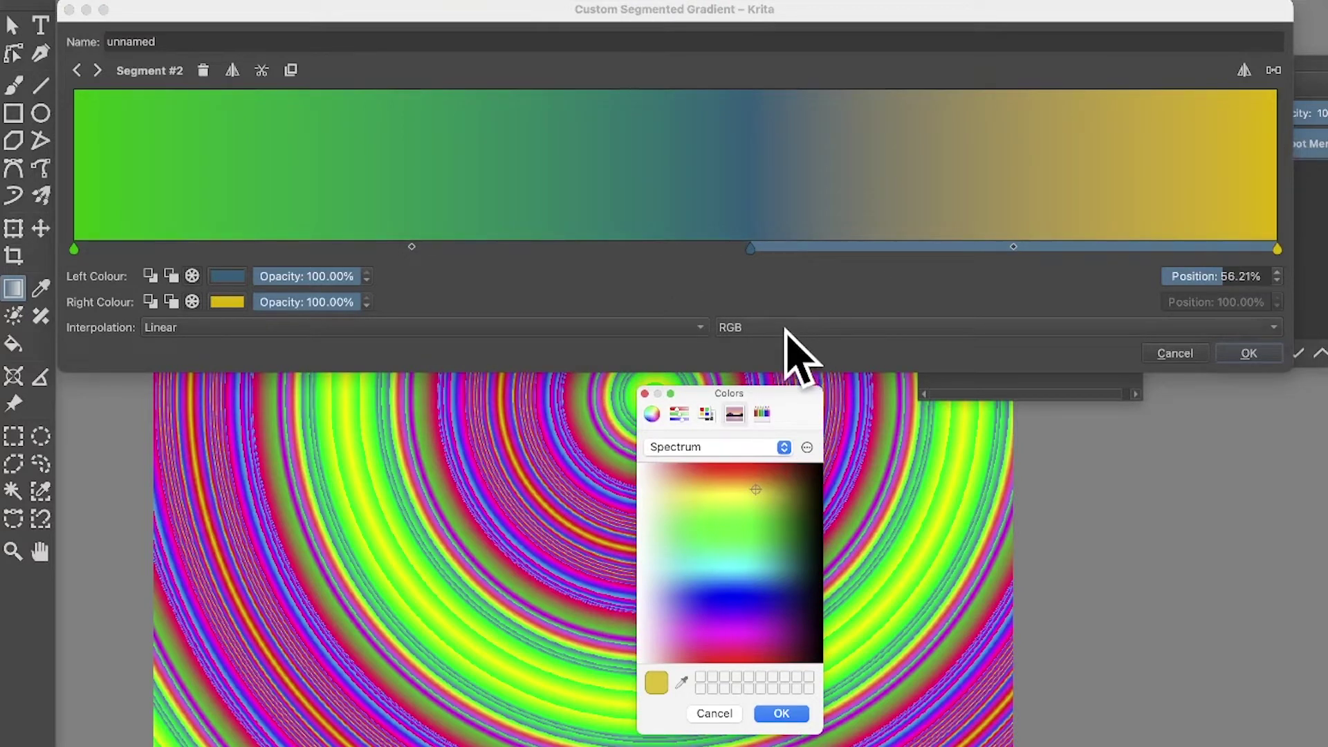
Step: Set the second segment's colour interpolation to HSV CW, comparing it with HSV CCW
{"action": "left_click", "coordinate": [882, 329]}
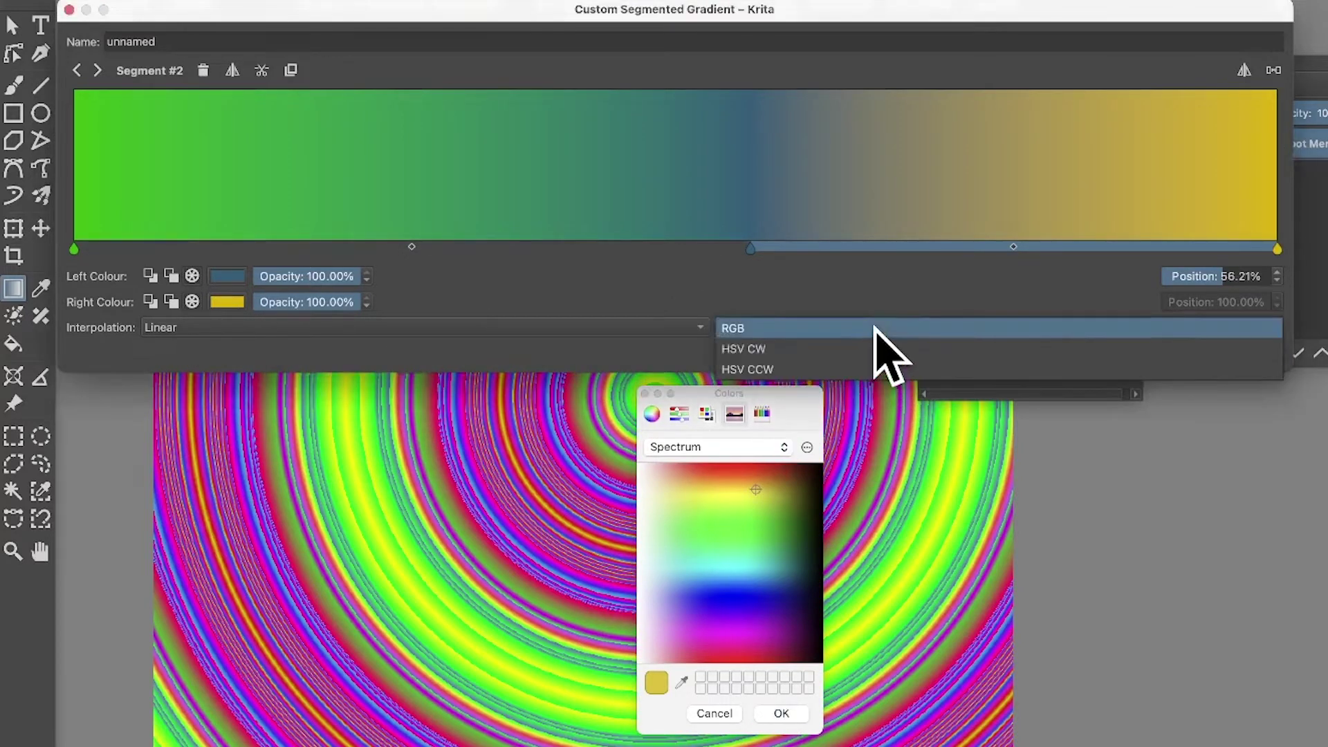
{"action": "left_click", "coordinate": [785, 348]}
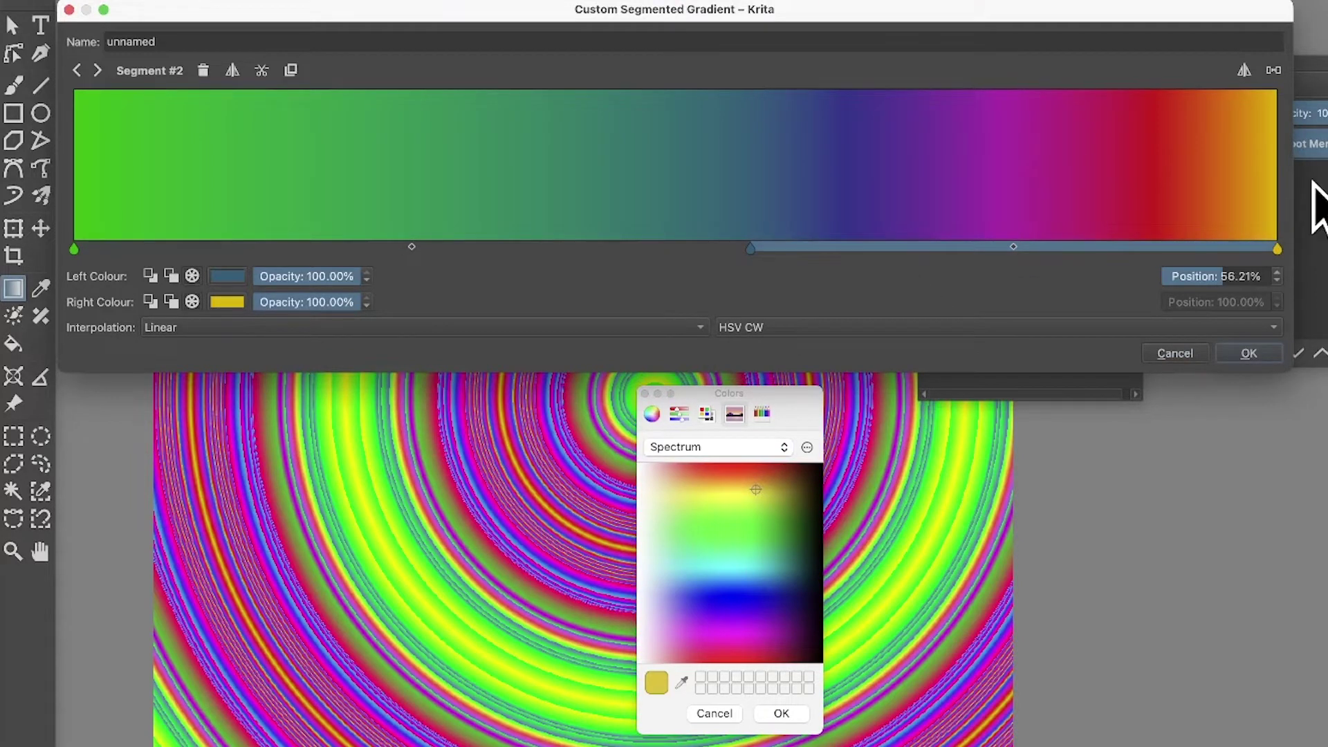
{"action": "left_click", "coordinate": [764, 328]}
{"action": "left_click", "coordinate": [748, 349]}
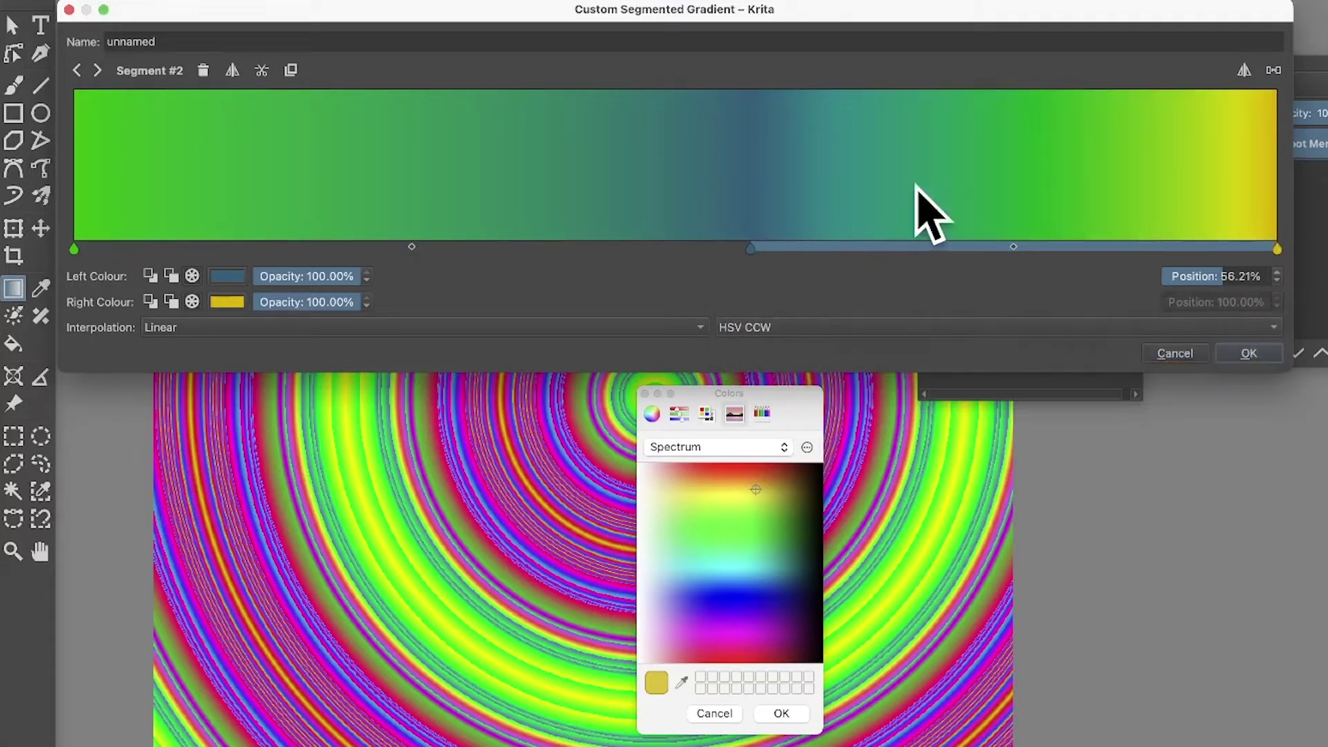
{"action": "left_click", "coordinate": [776, 329]}
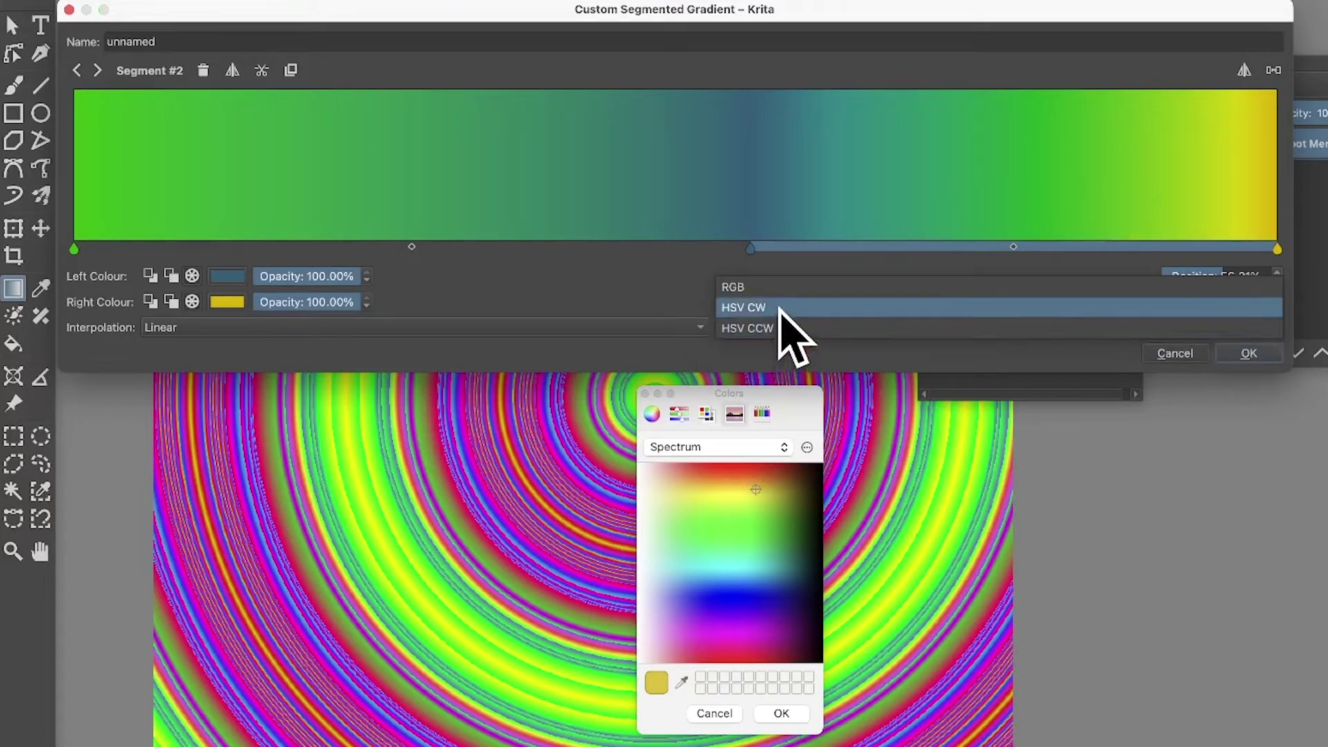
{"action": "left_click", "coordinate": [779, 308]}
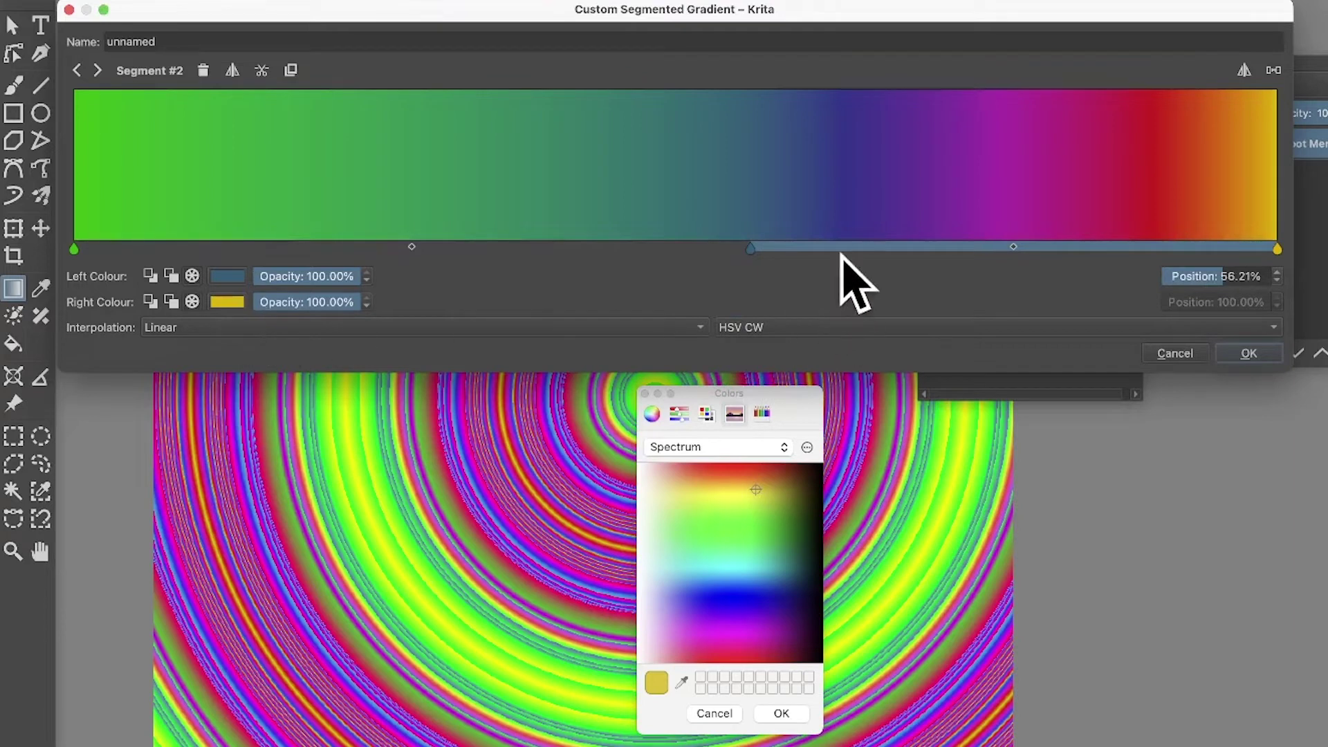
Step: Change the second segment's right colour to mint green
{"action": "left_click", "coordinate": [229, 302]}
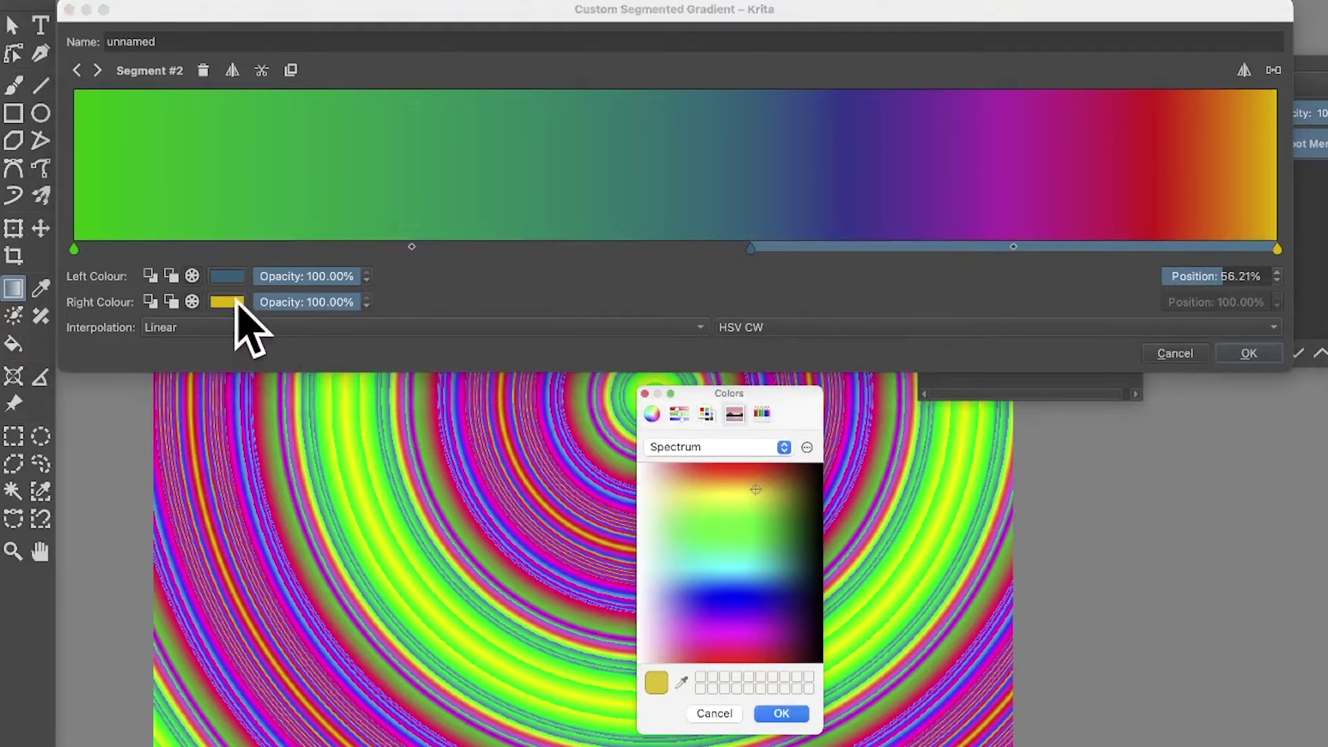
{"action": "left_click_drag", "start_coordinate": [703, 524], "coordinate": [719, 551]}
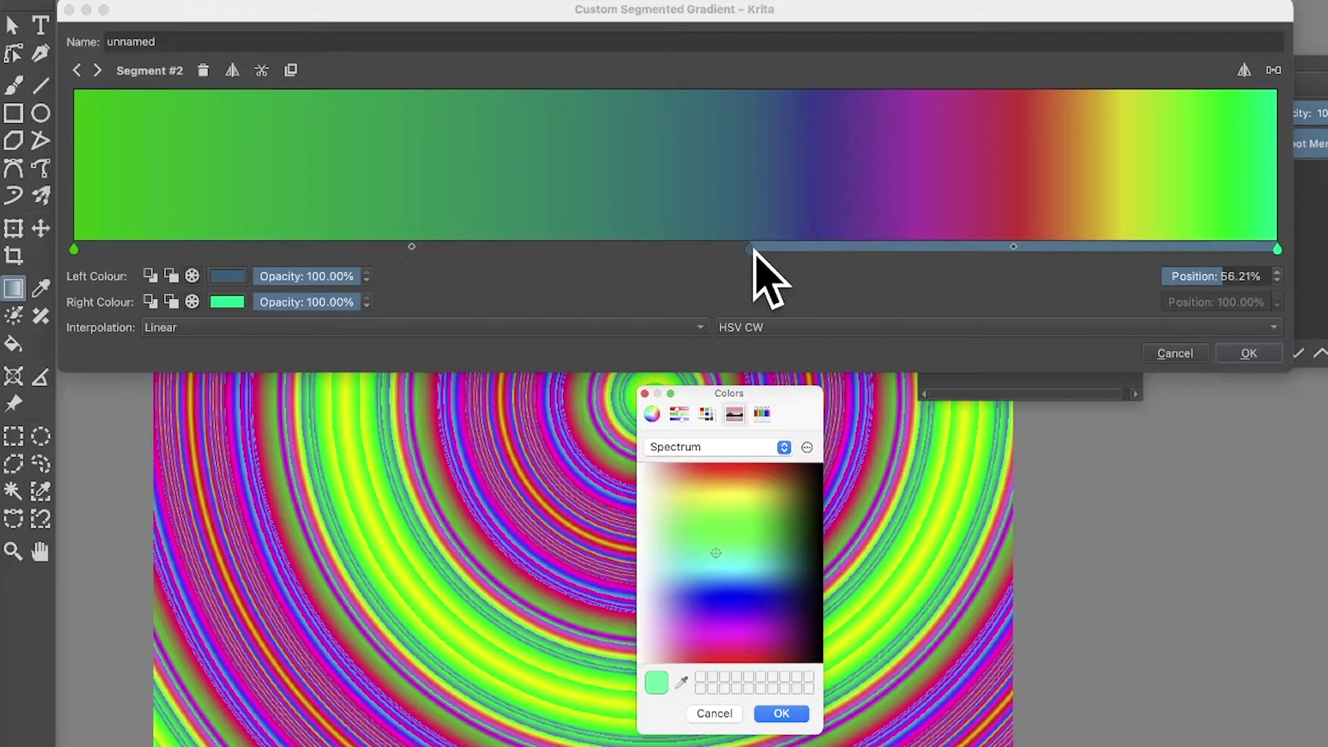
{"action": "left_click", "coordinate": [826, 270]}
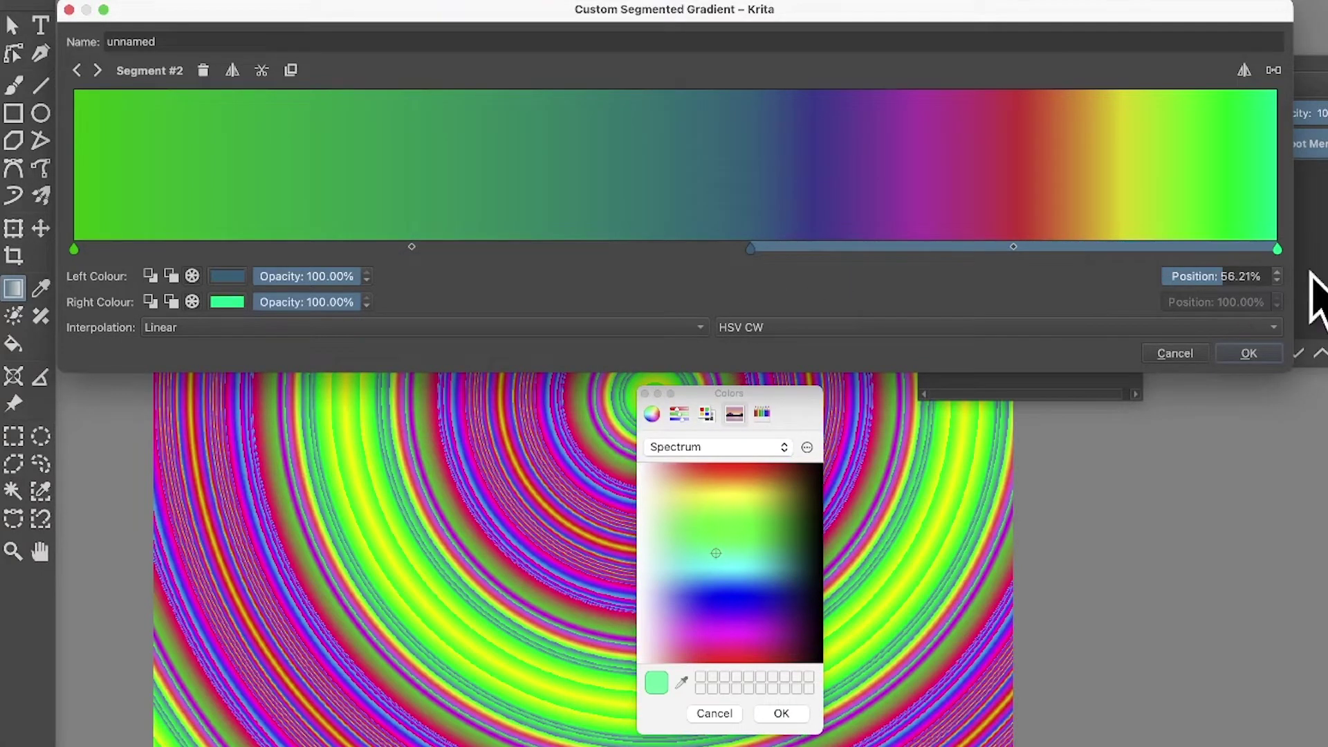
Step: Split the second segment in half and set its first half's colour interpolation to RGB
{"action": "left_click", "coordinate": [262, 69]}
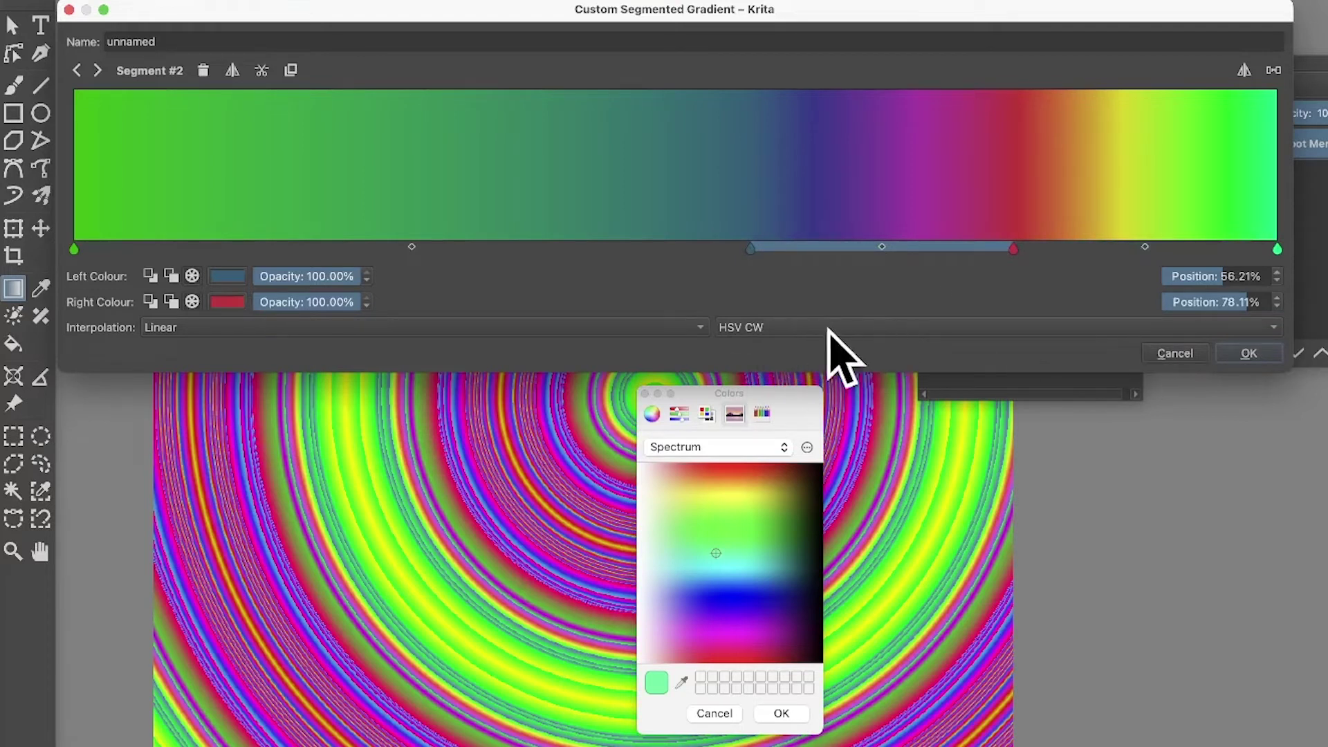
{"action": "left_click", "coordinate": [903, 329]}
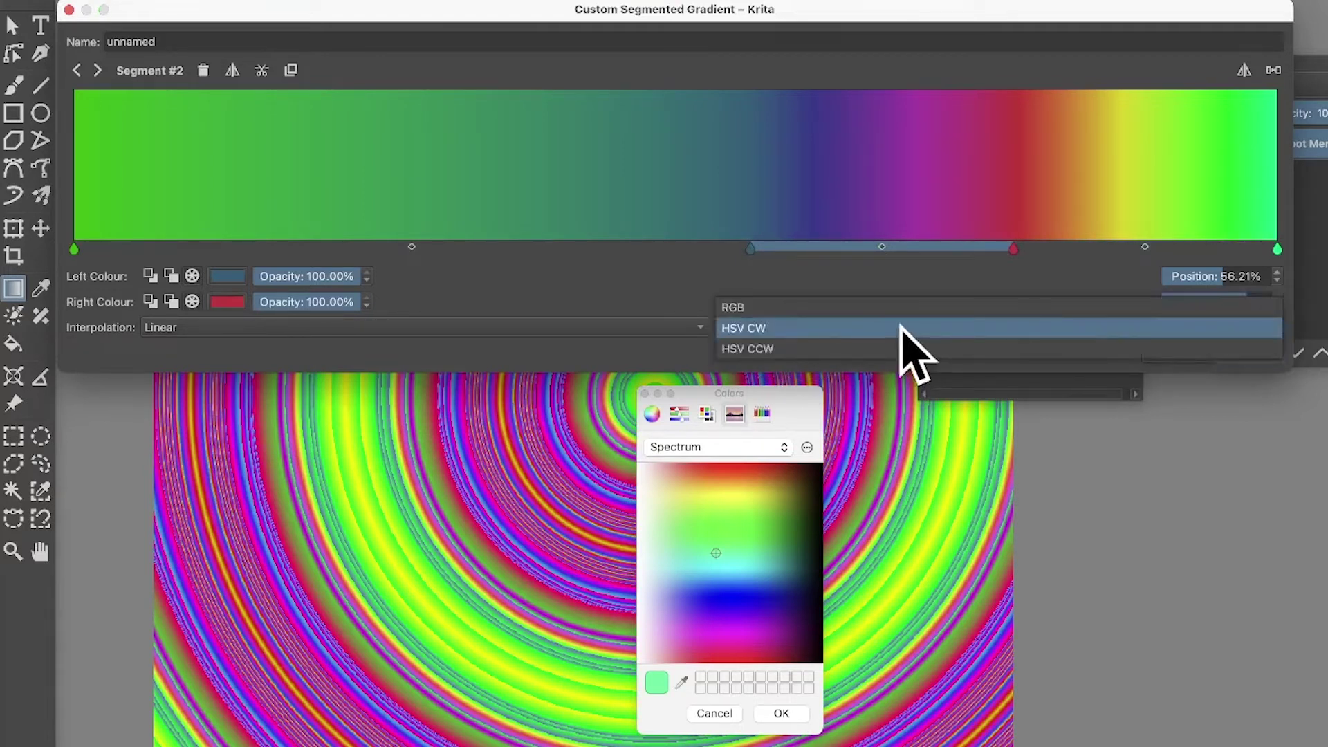
{"action": "left_click", "coordinate": [877, 305]}
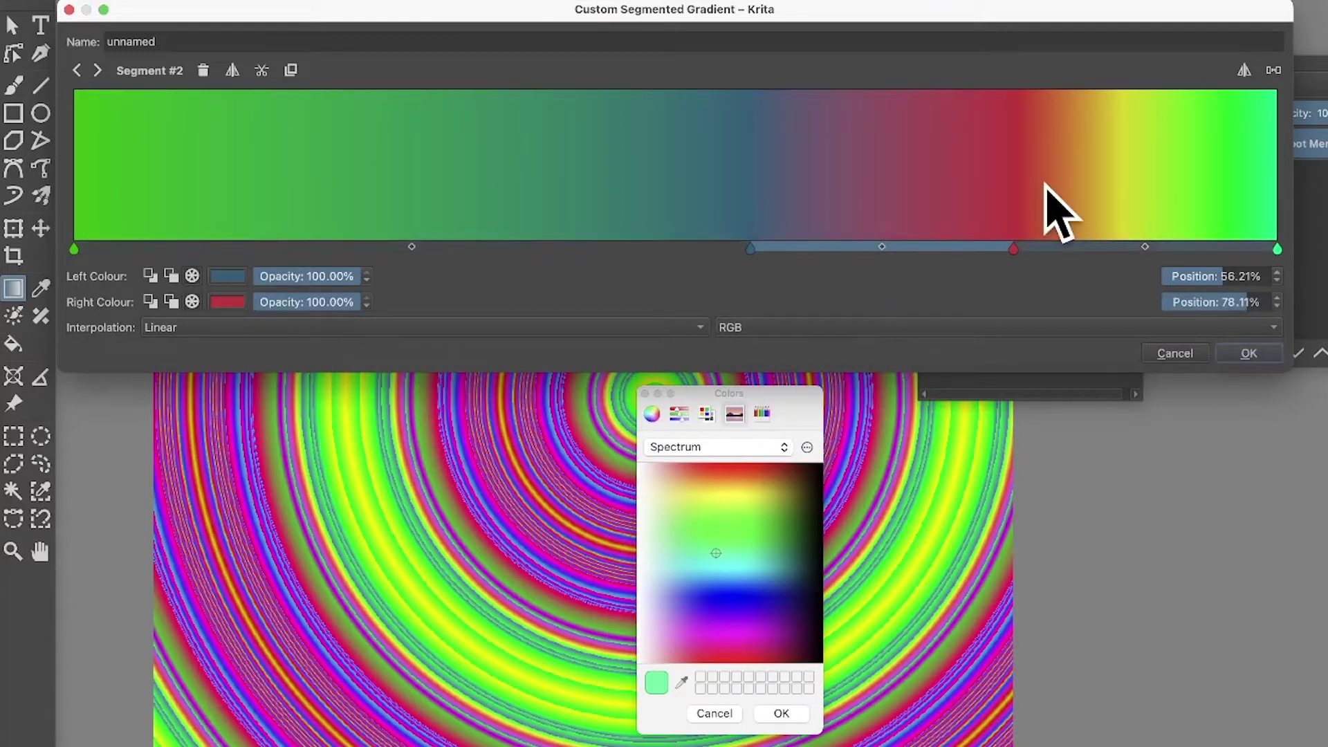
{"action": "left_click", "coordinate": [837, 328]}
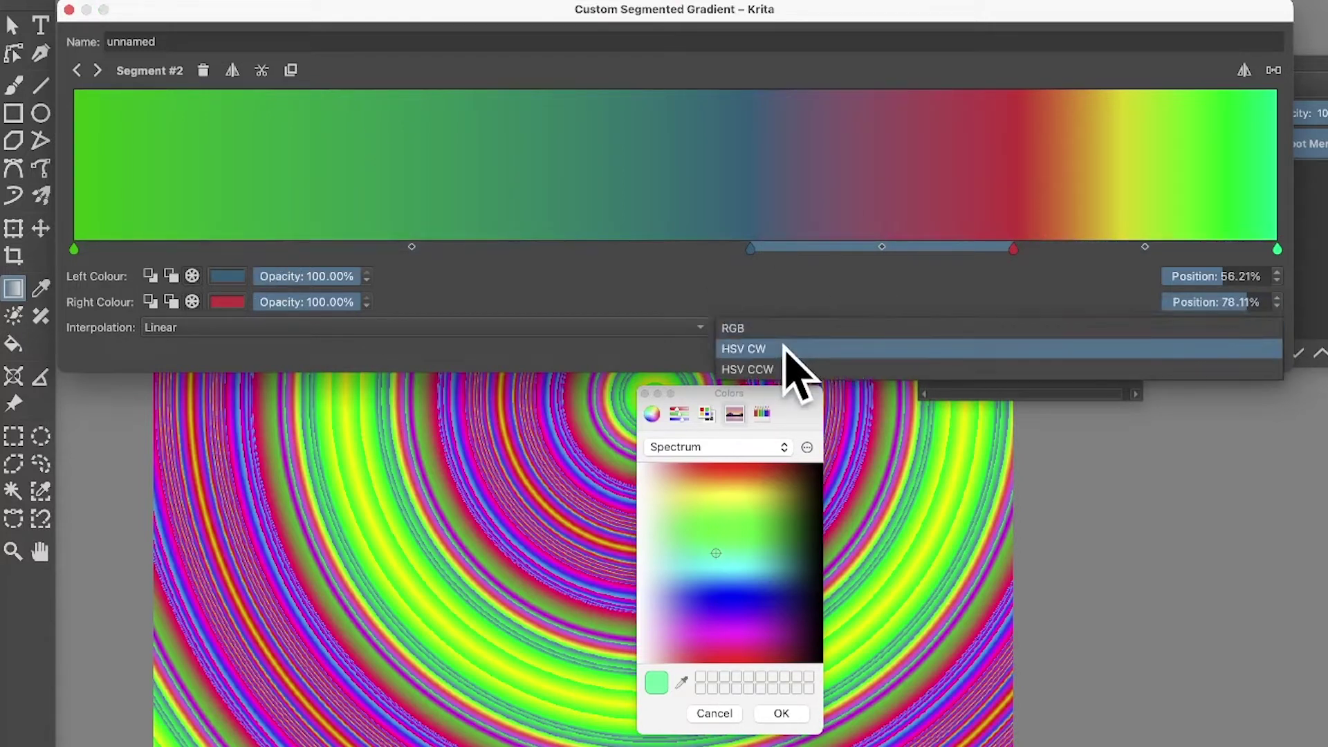
{"action": "left_click", "coordinate": [1014, 247]}
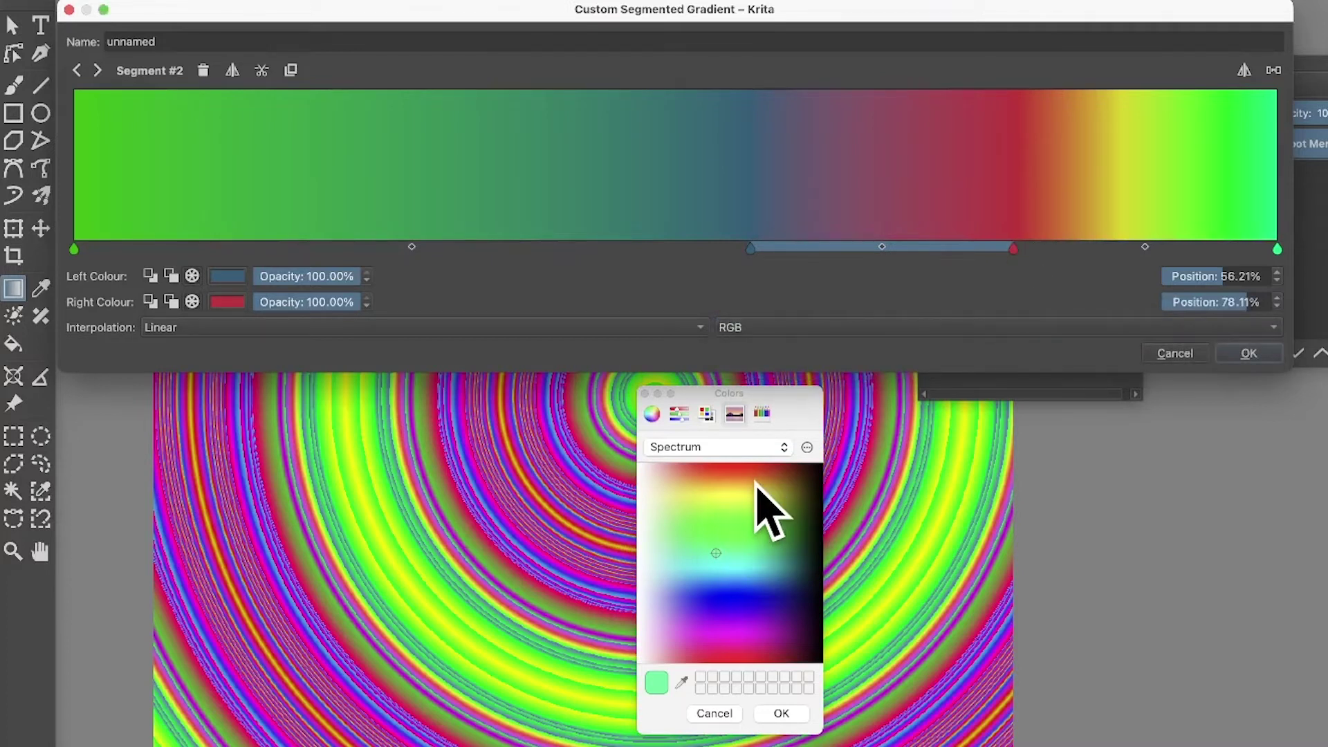
Step: Set the second segment's right colour to golden yellow and split that segment in half
{"action": "left_click_drag", "start_coordinate": [755, 484], "coordinate": [754, 489]}
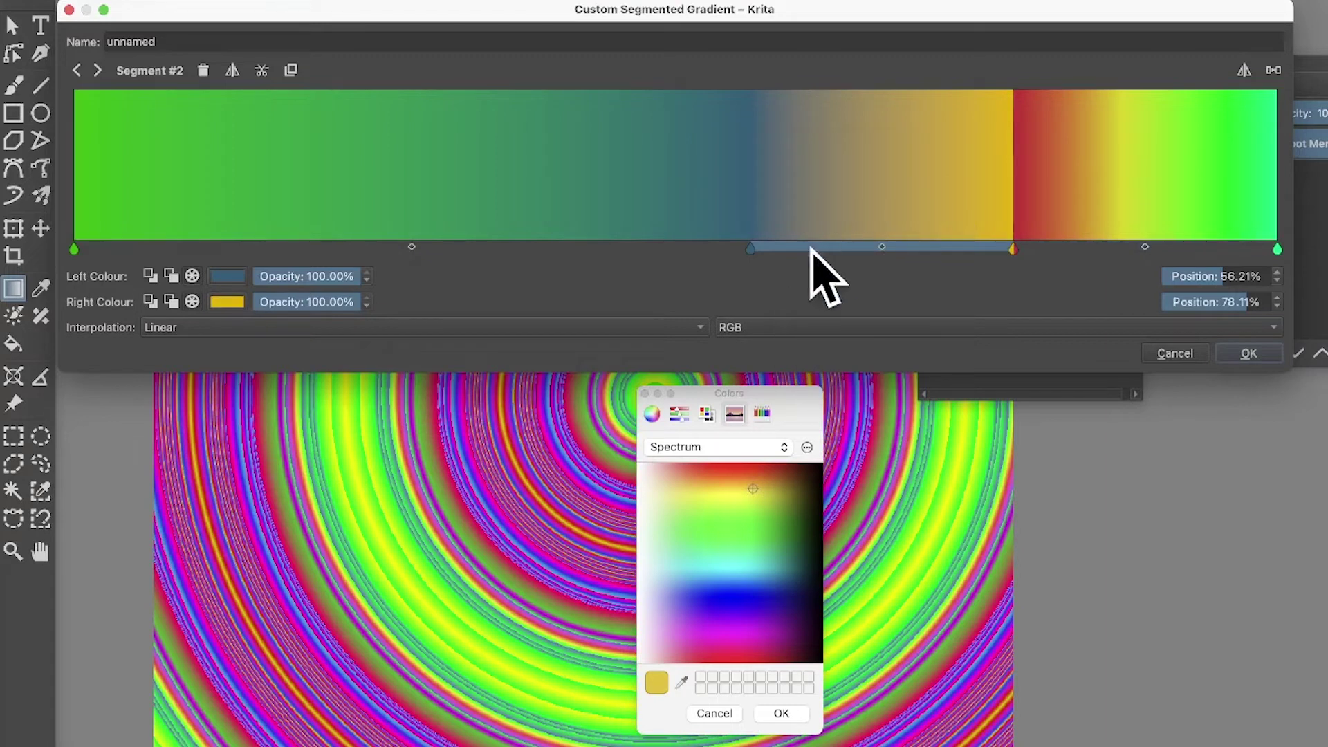
{"action": "left_click", "coordinate": [263, 70]}
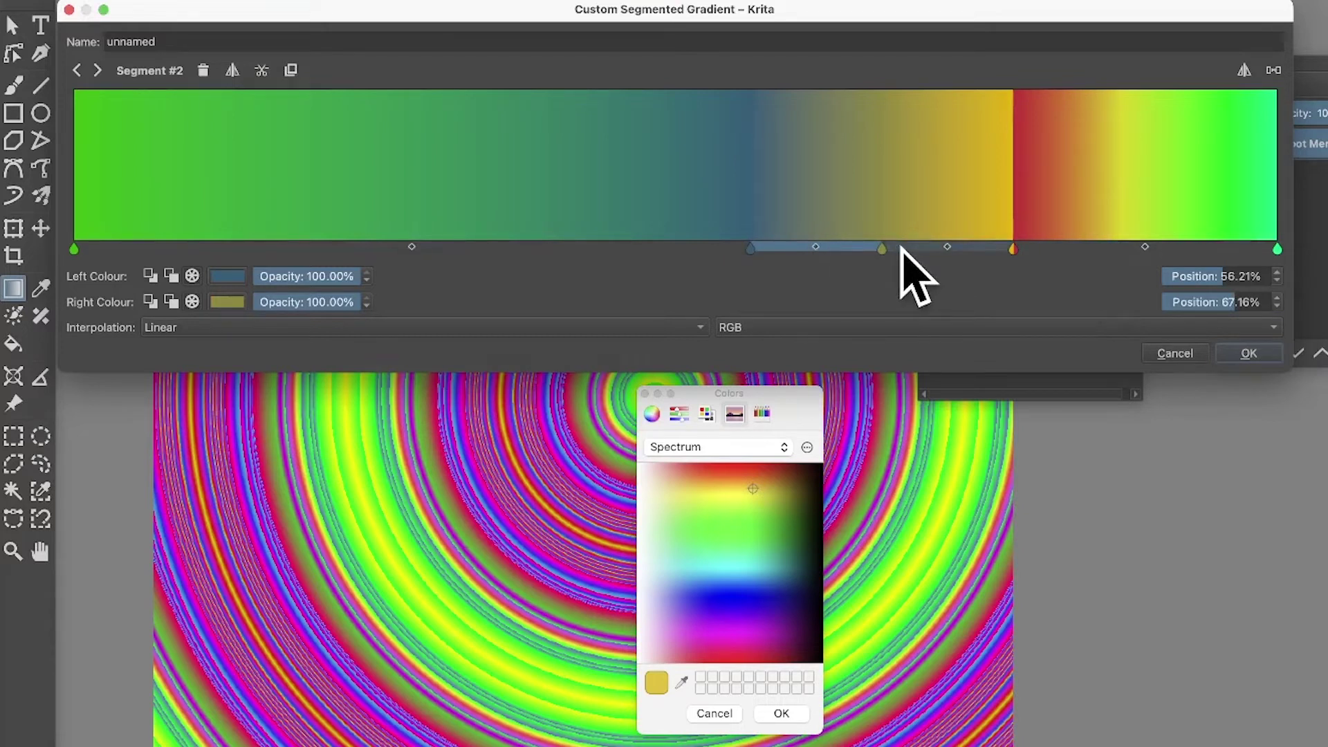
Step: Move the new stop inside the split segment to about 70% and set its colour to cyan
{"action": "left_click_drag", "start_coordinate": [883, 249], "coordinate": [915, 252]}
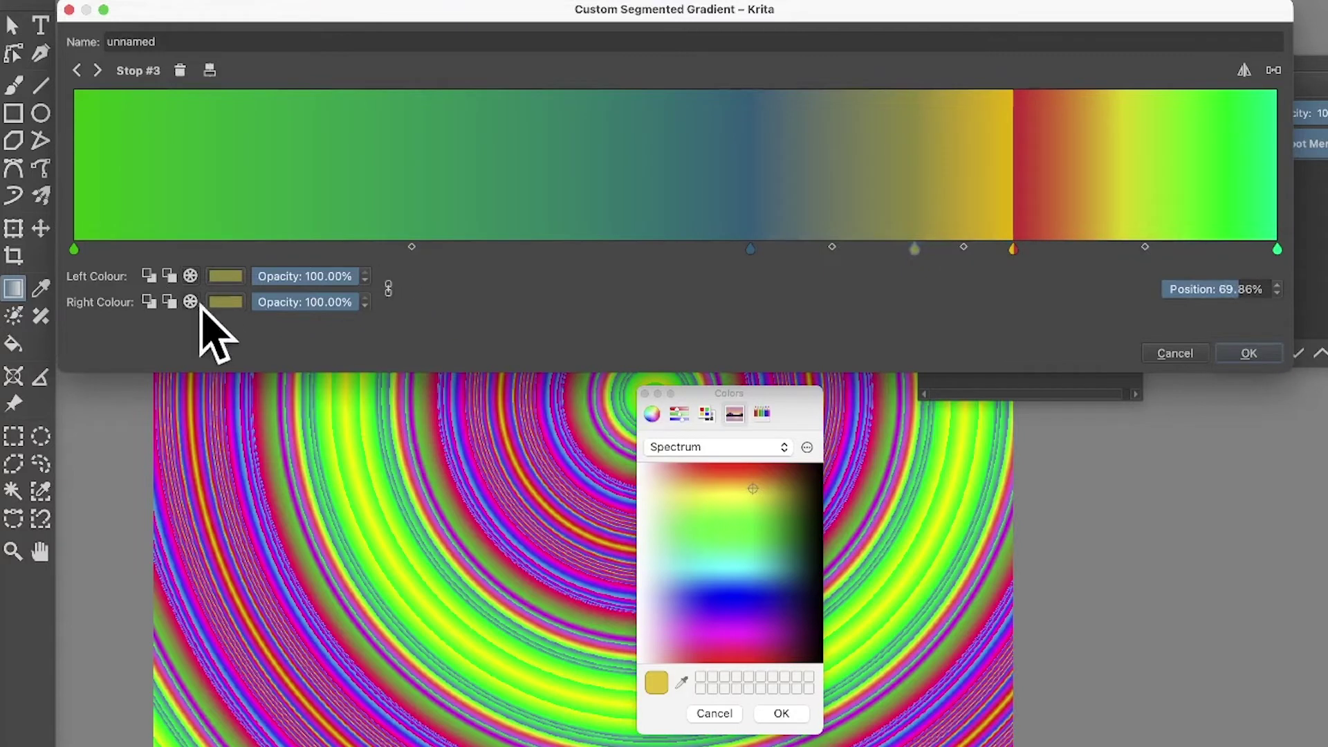
{"action": "left_click", "coordinate": [231, 297]}
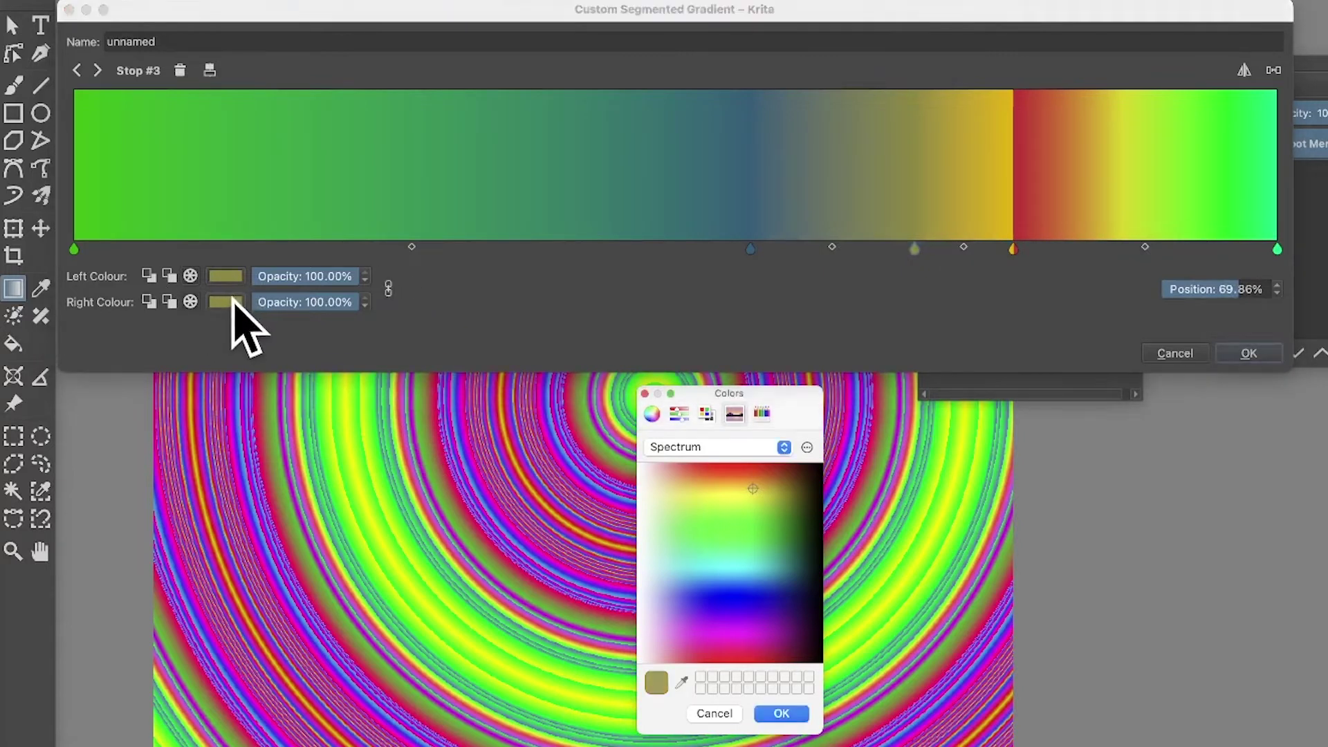
{"action": "left_click", "coordinate": [759, 571]}
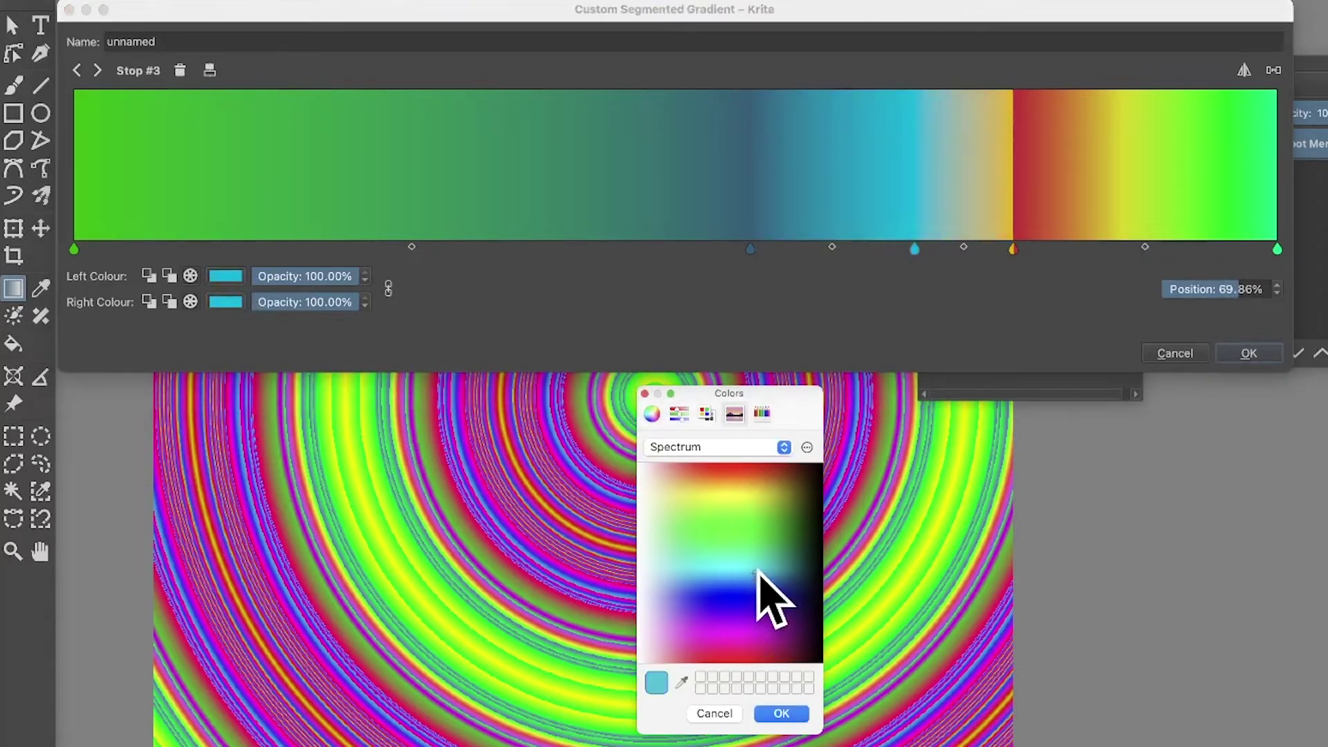
Step: Set the colour interpolation of the blue-to-cyan second segment to HSV CW
{"action": "left_click", "coordinate": [813, 248]}
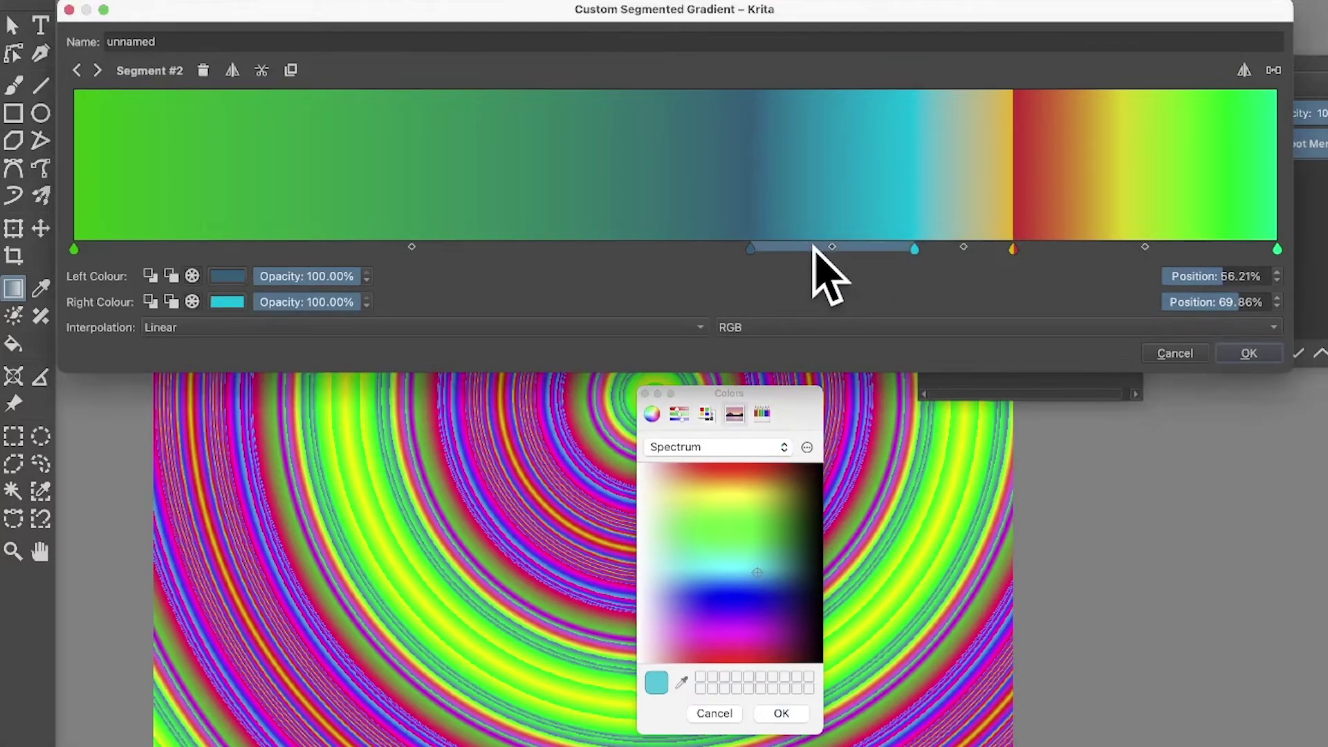
{"action": "left_click", "coordinate": [803, 329]}
{"action": "left_click", "coordinate": [782, 347]}
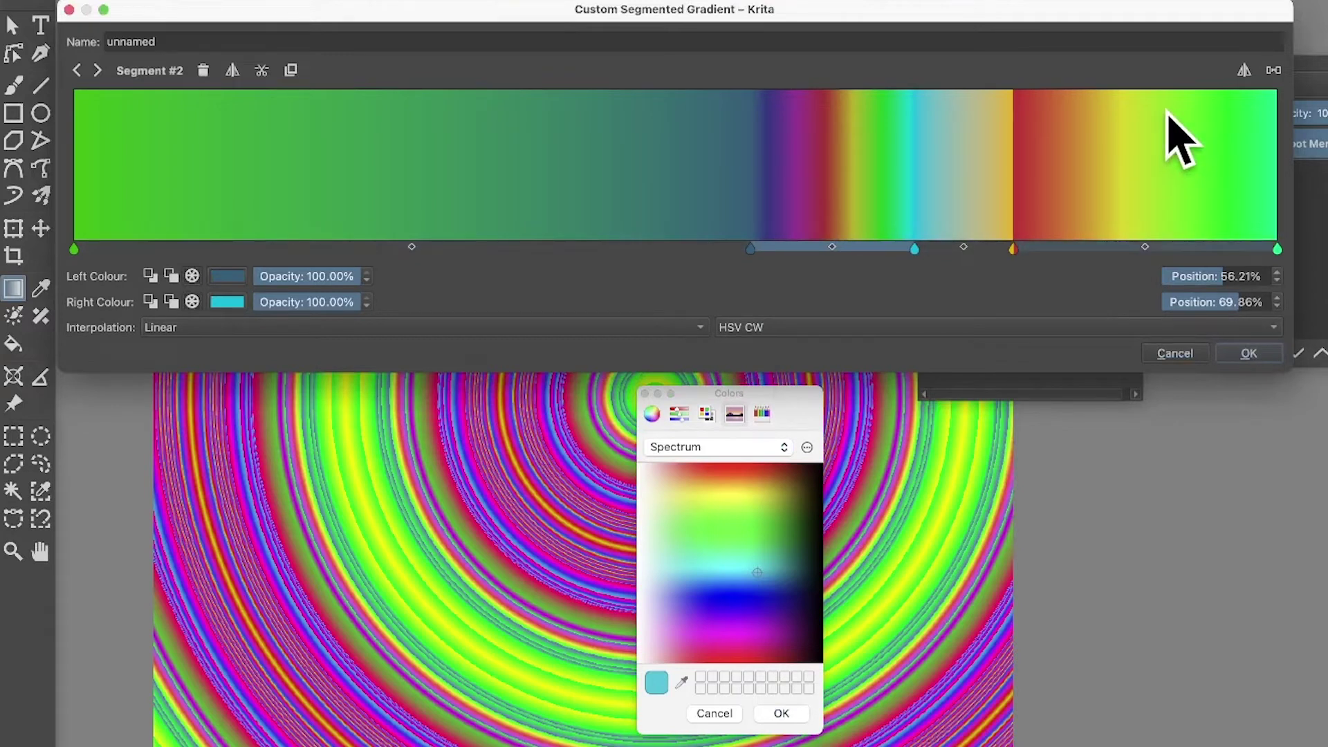
Step: Split the first segment in half three times in a row, keeping the leftmost part selected
{"action": "left_click", "coordinate": [625, 249]}
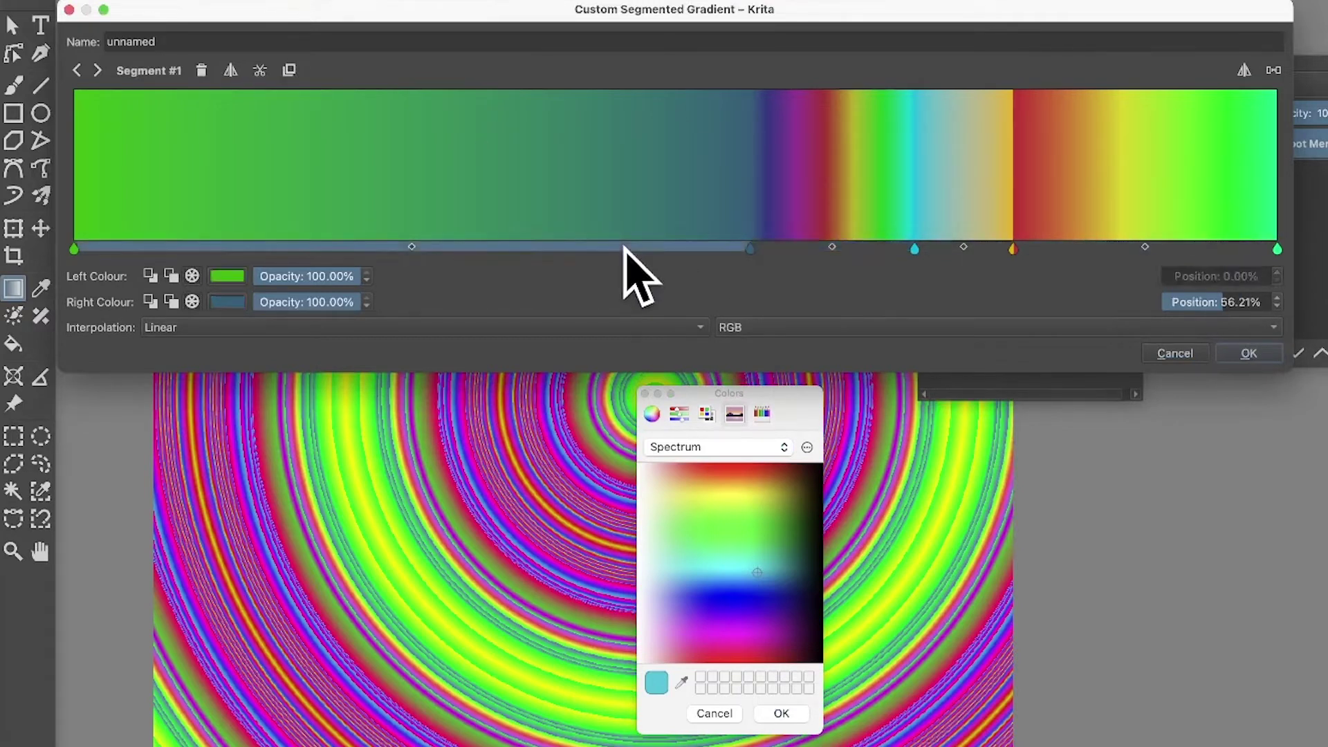
{"action": "left_click", "coordinate": [259, 70]}
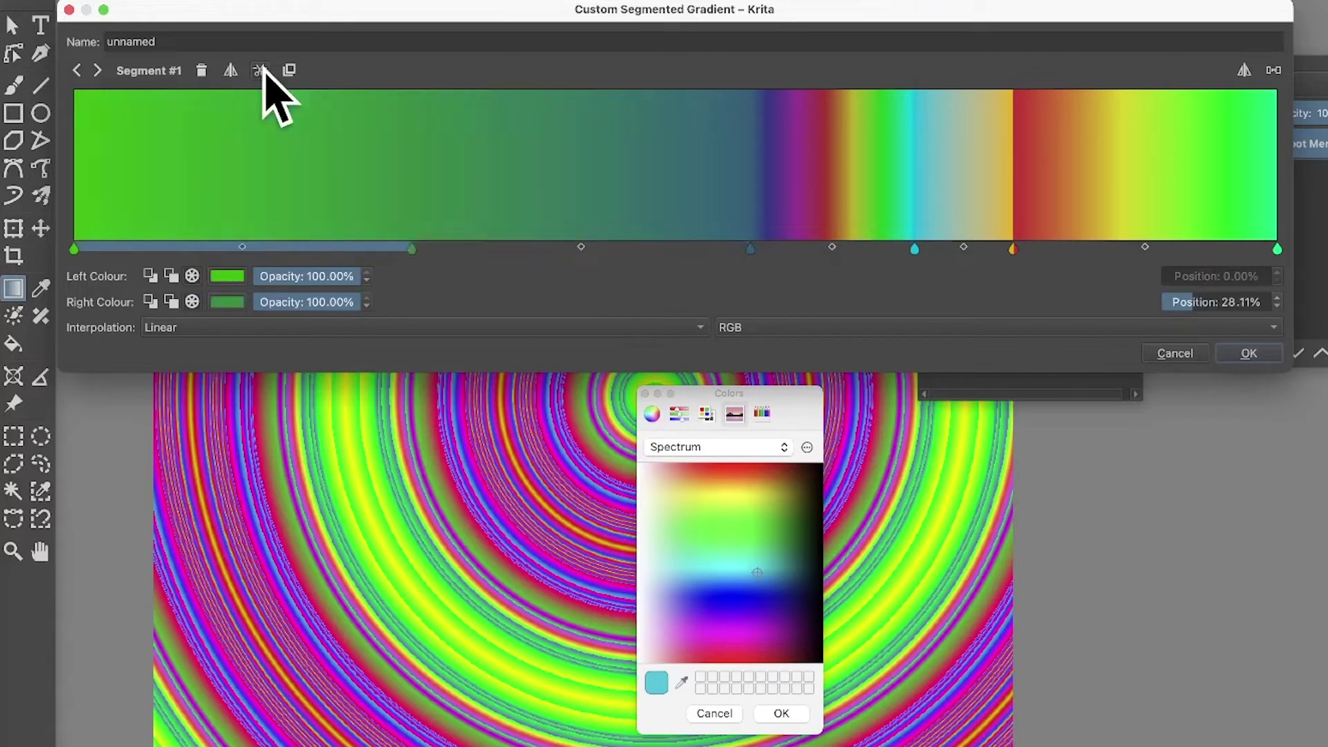
{"action": "left_click", "coordinate": [260, 70]}
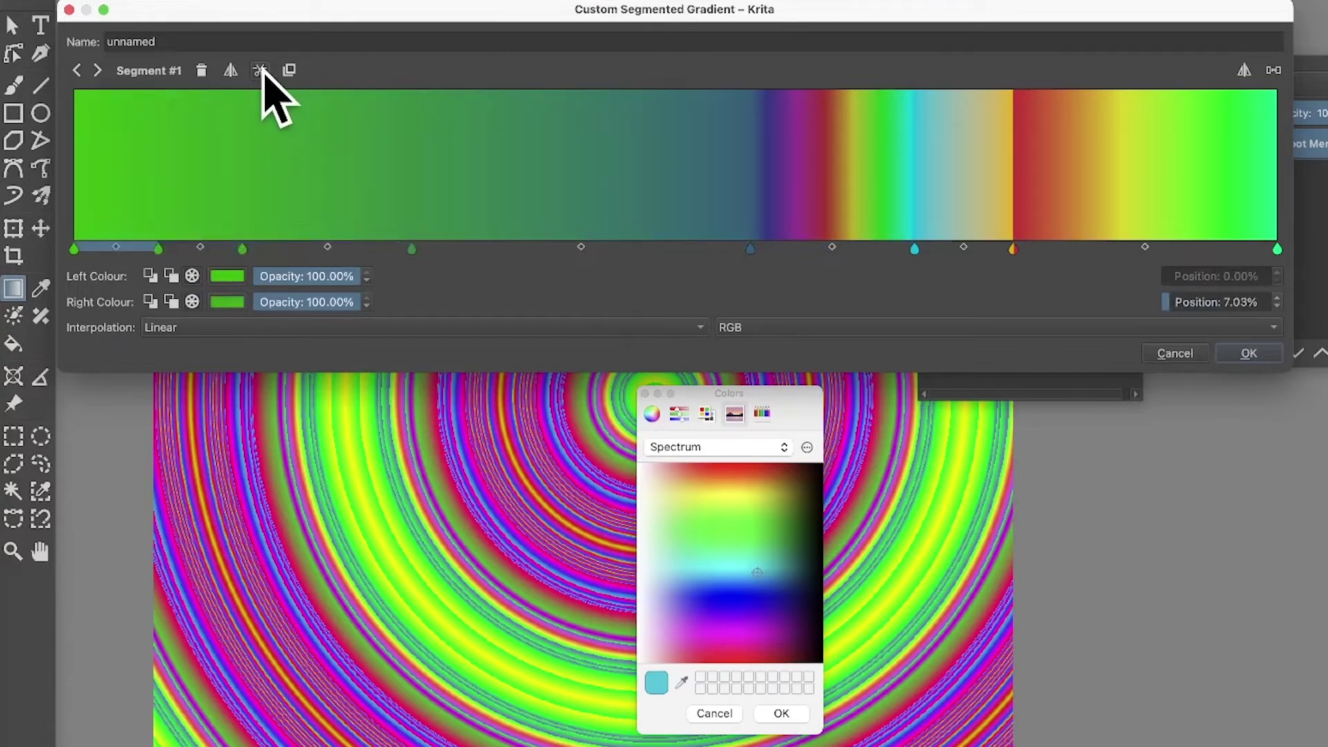
Step: Set the second segment's left colour to red and its colour interpolation to HSV CW
{"action": "left_click", "coordinate": [220, 247]}
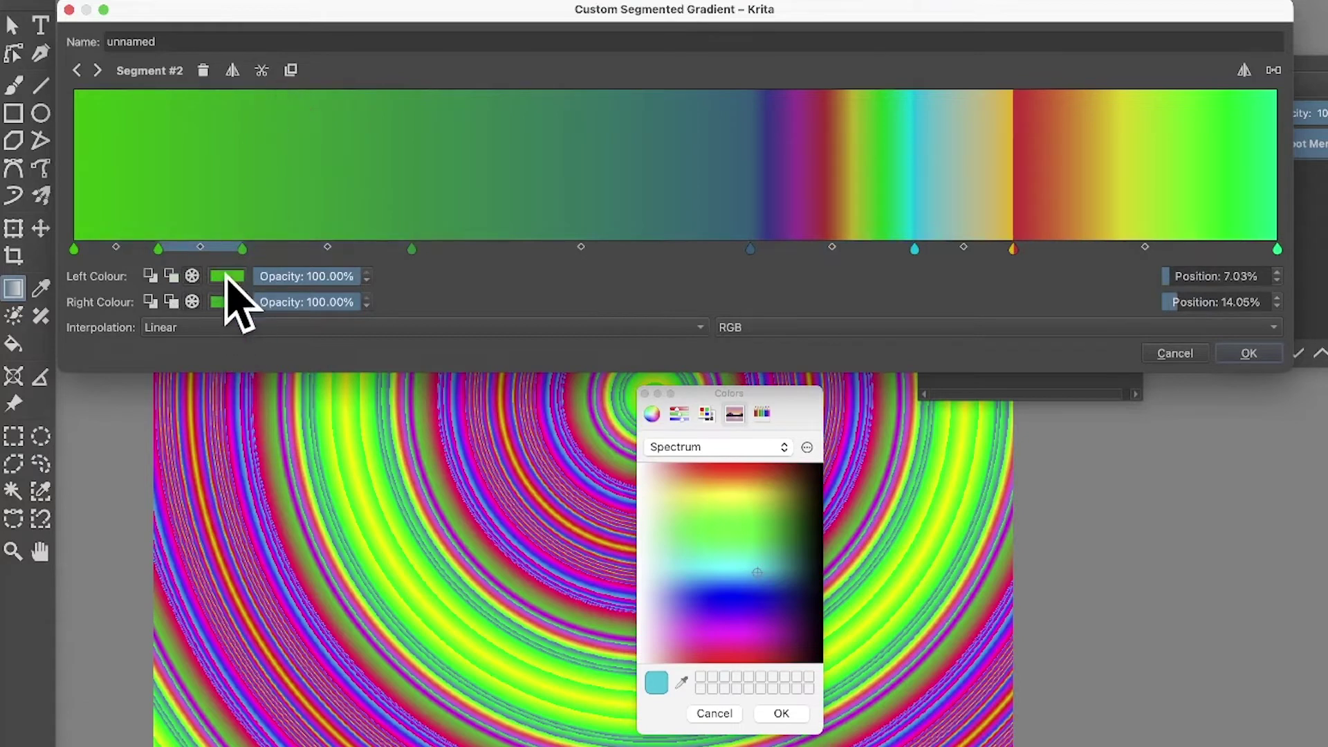
{"action": "left_click", "coordinate": [226, 276]}
{"action": "left_click", "coordinate": [754, 468]}
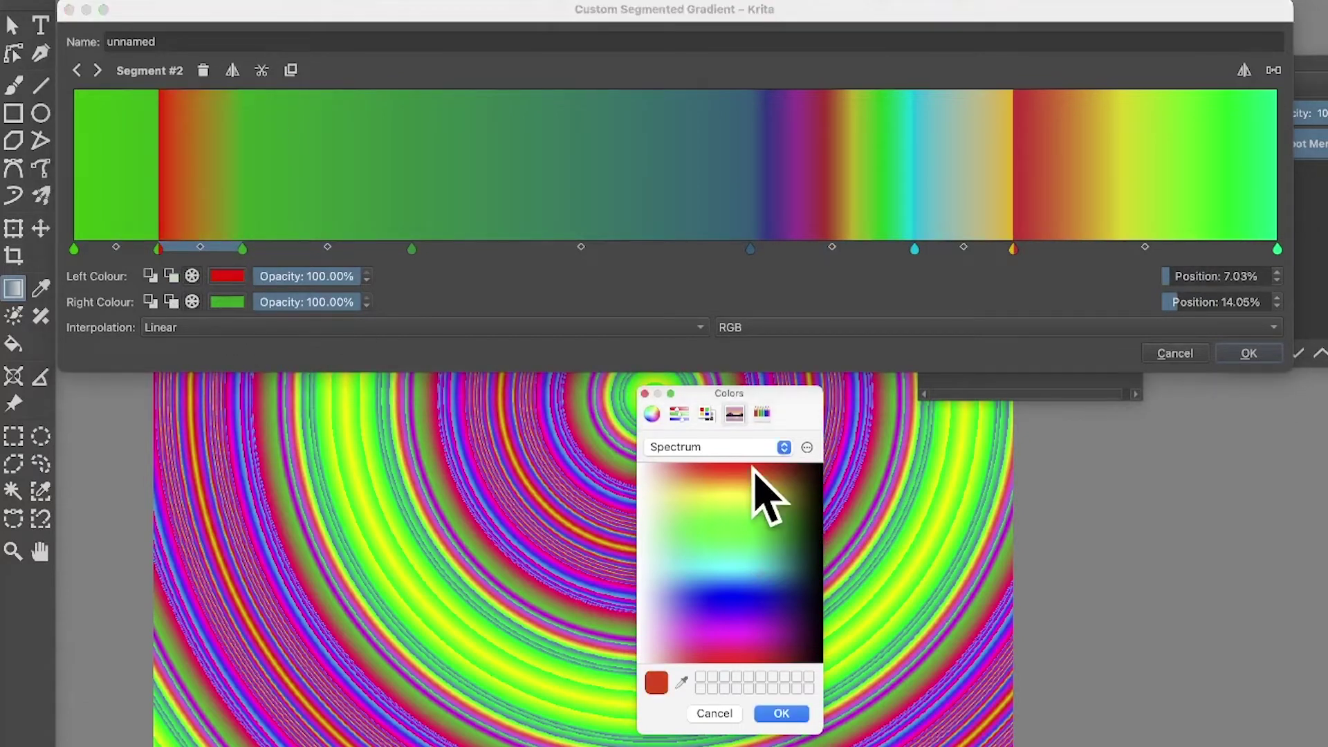
{"action": "left_click", "coordinate": [801, 329]}
{"action": "left_click", "coordinate": [801, 348]}
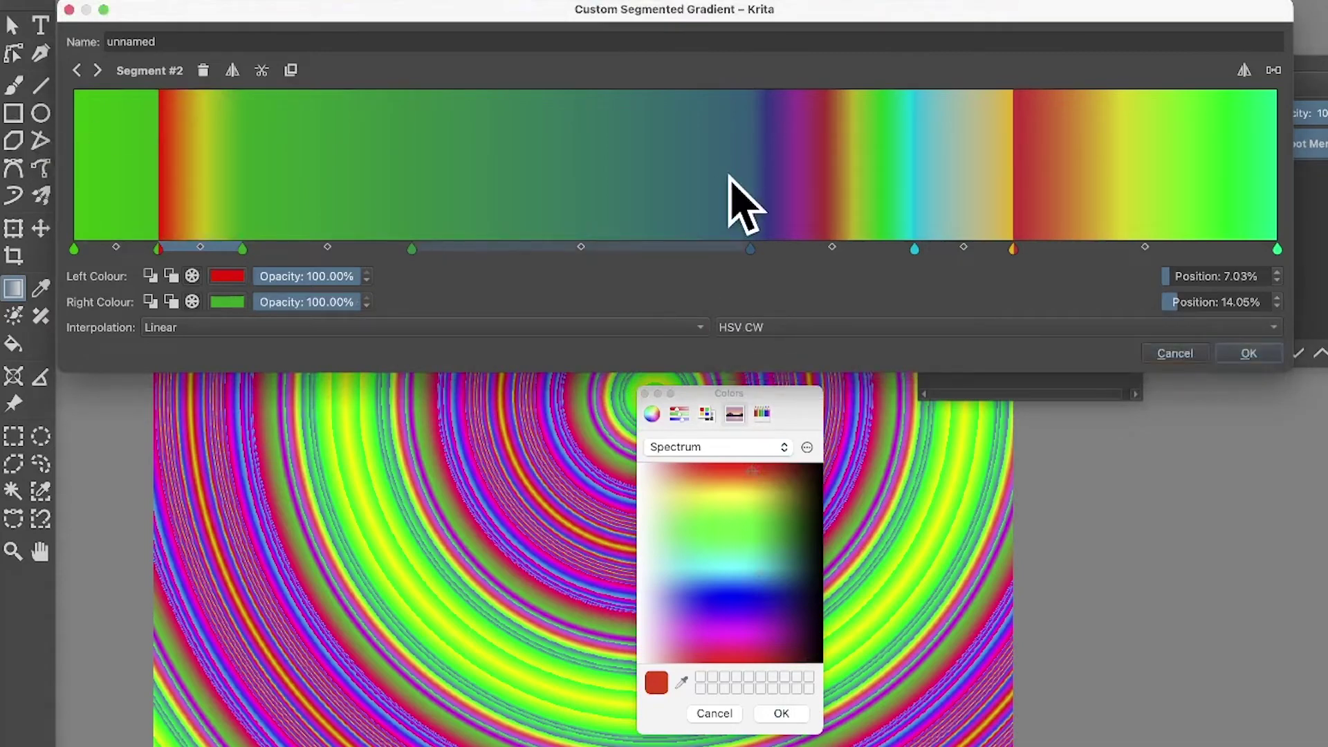
Step: Move the blue stop at the fifth segment's start to about 36% to widen that segment
{"action": "left_click", "coordinate": [866, 246]}
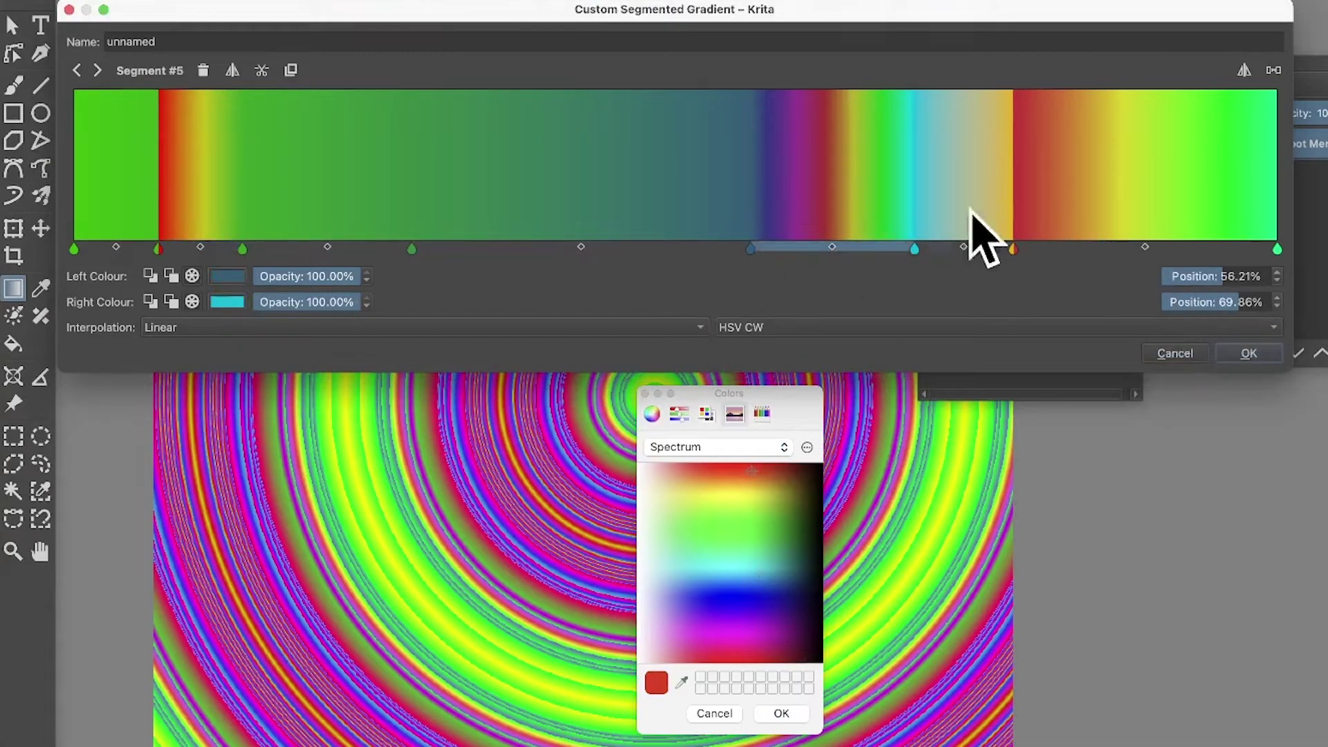
{"action": "left_click_drag", "start_coordinate": [750, 248], "coordinate": [507, 238]}
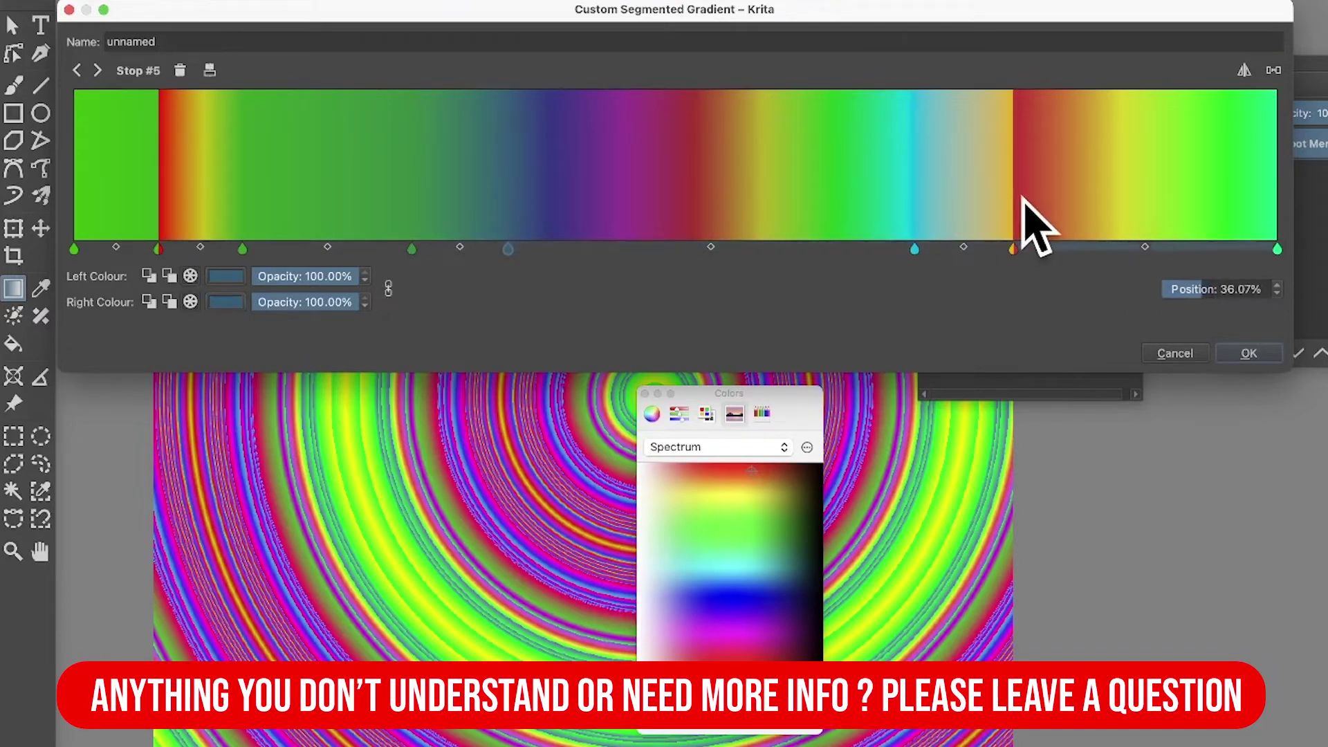
Step: Try HSV CCW colour interpolation on the widened fifth segment and switch it back to HSV CW
{"action": "left_click", "coordinate": [811, 247]}
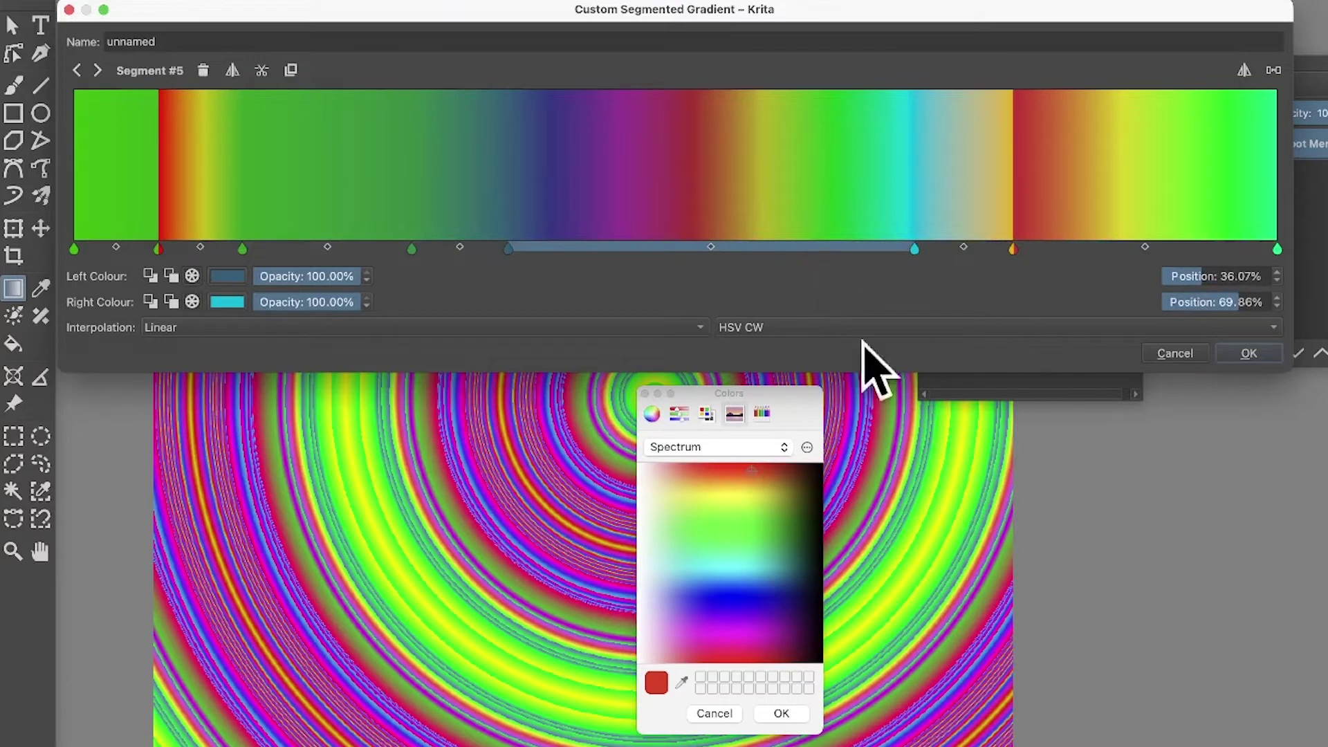
{"action": "left_click", "coordinate": [776, 327]}
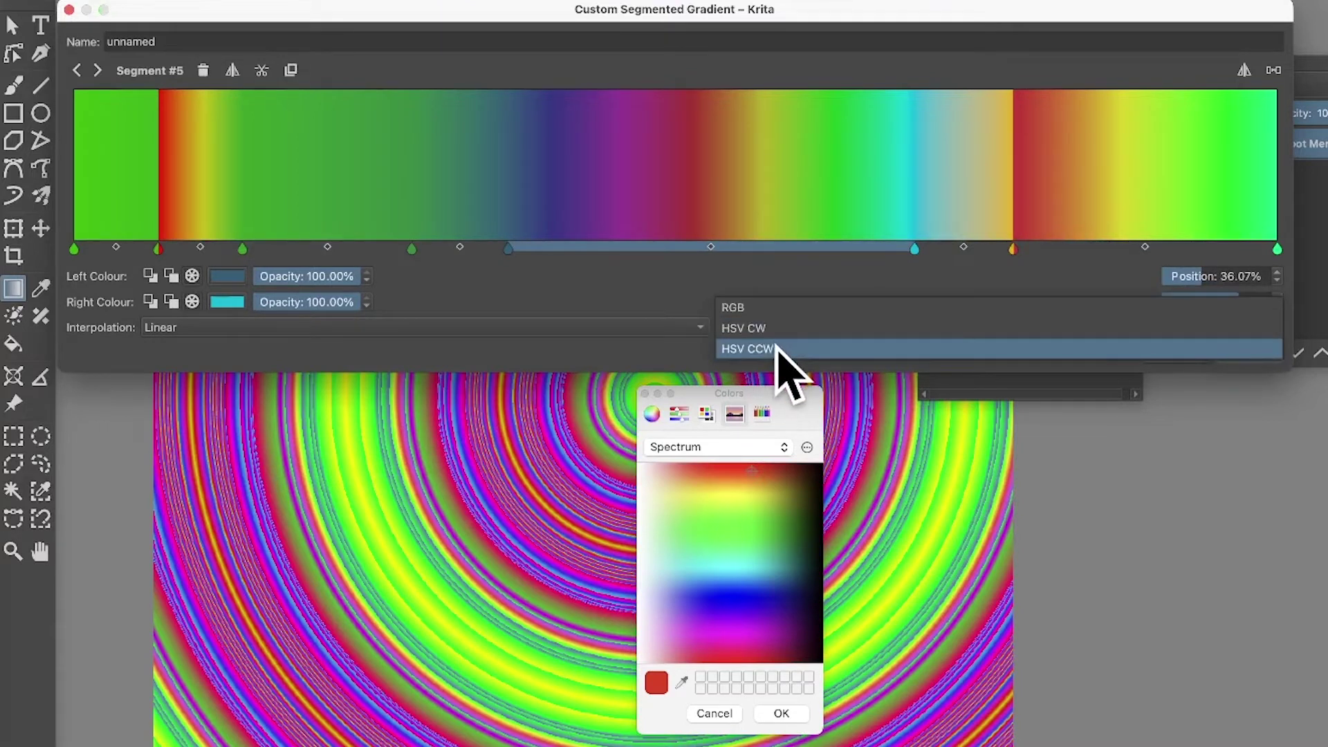
{"action": "left_click", "coordinate": [777, 347]}
{"action": "left_click", "coordinate": [810, 331]}
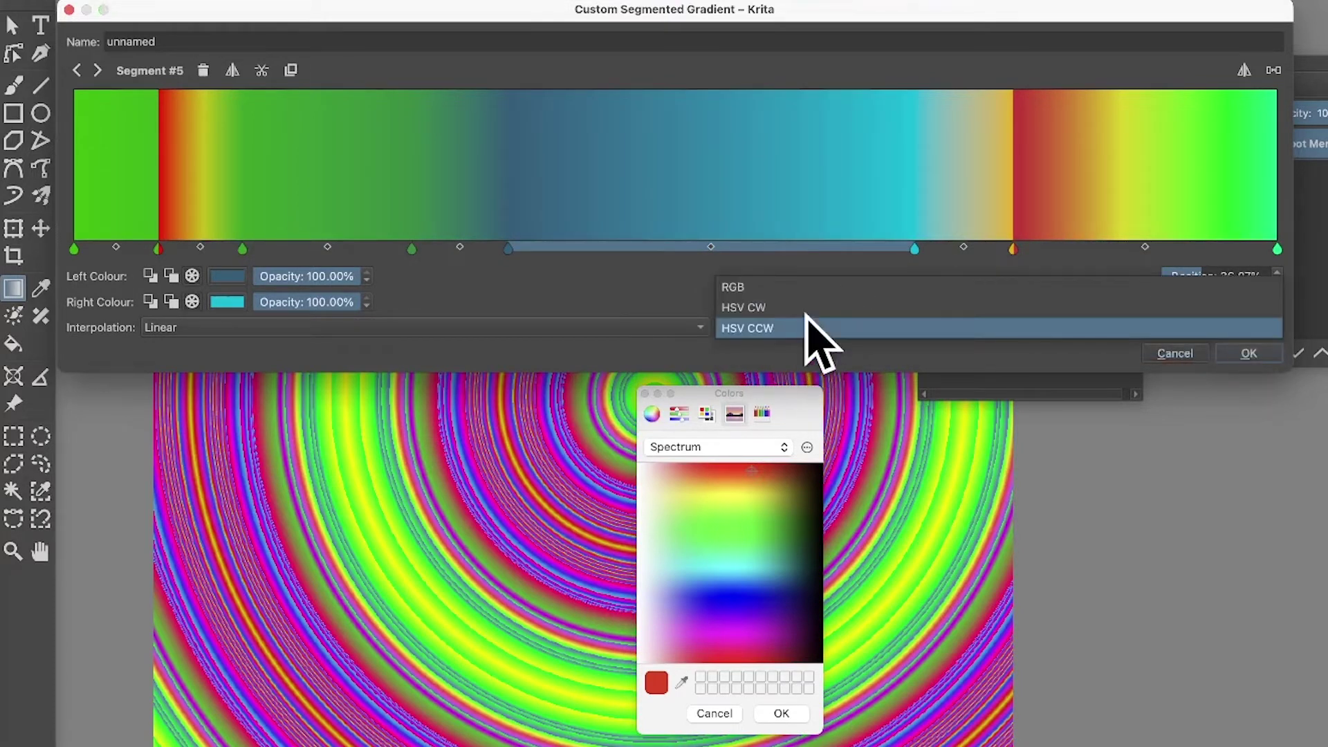
{"action": "left_click", "coordinate": [807, 307]}
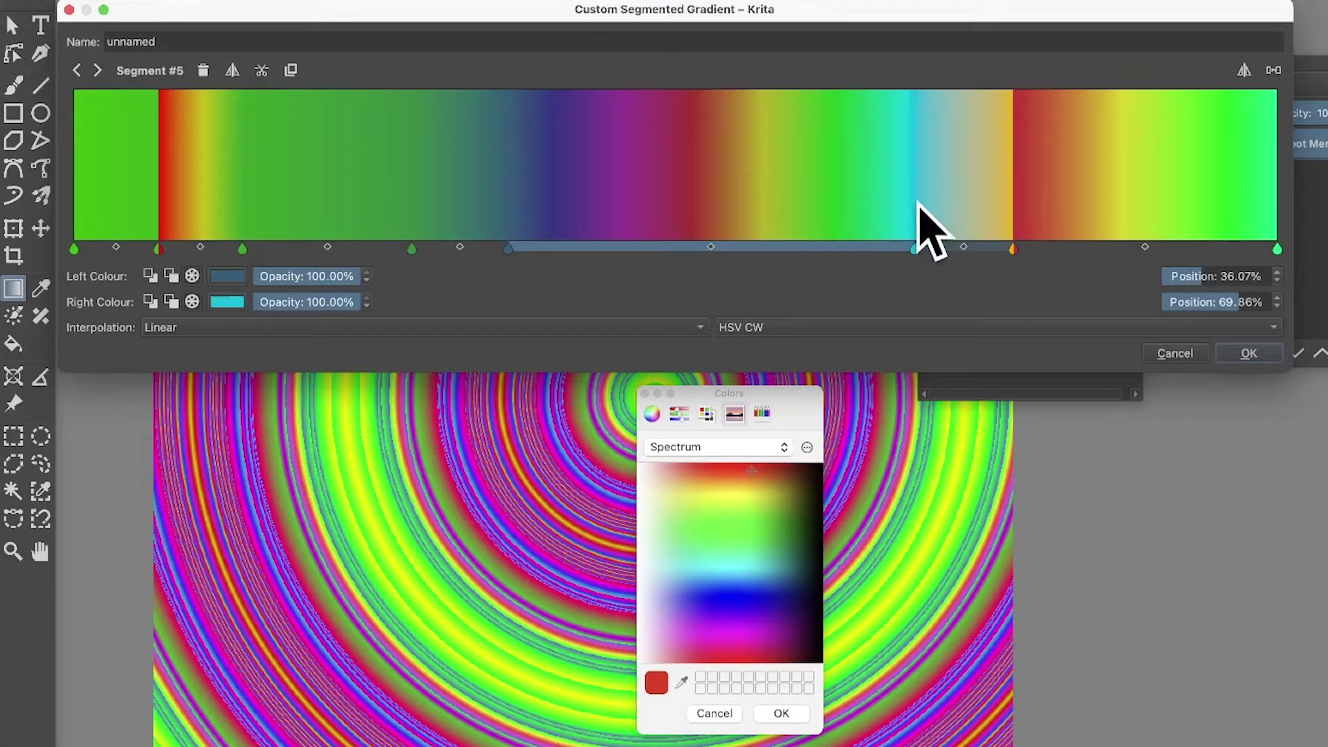
Step: Mirror the fifth segment and delete it
{"action": "left_click", "coordinate": [233, 70]}
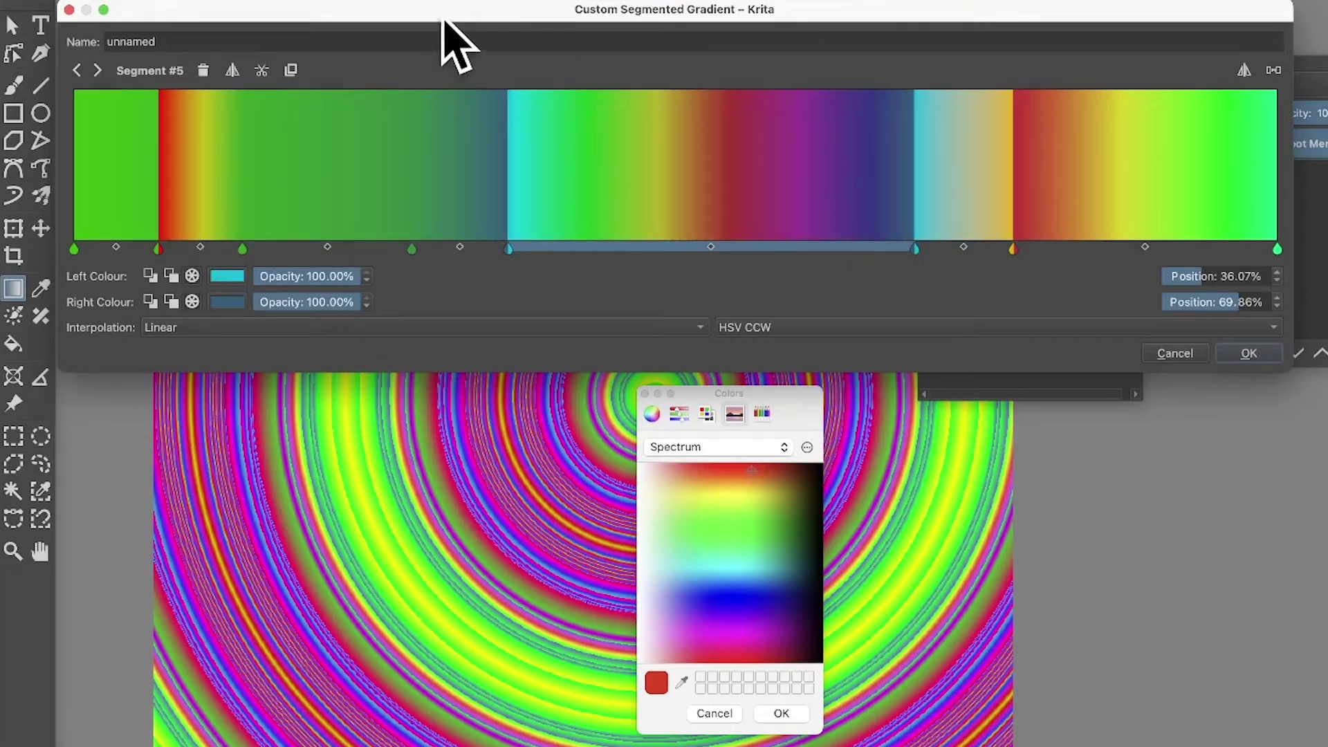
{"action": "left_click", "coordinate": [202, 70]}
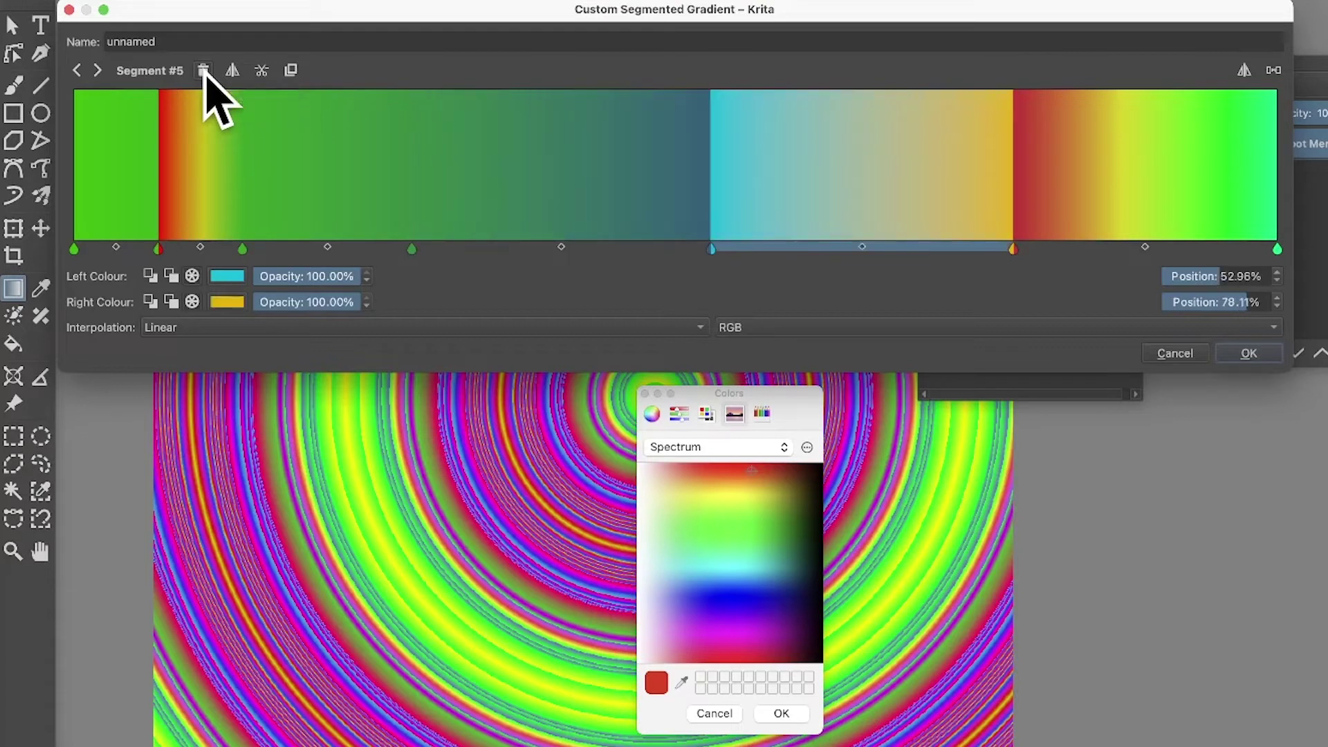
Step: Shift the cyan-to-yellow segment slightly so it starts at 53.04%, and duplicate its leftmost copy four times
{"action": "left_click_drag", "start_coordinate": [912, 247], "coordinate": [913, 247]}
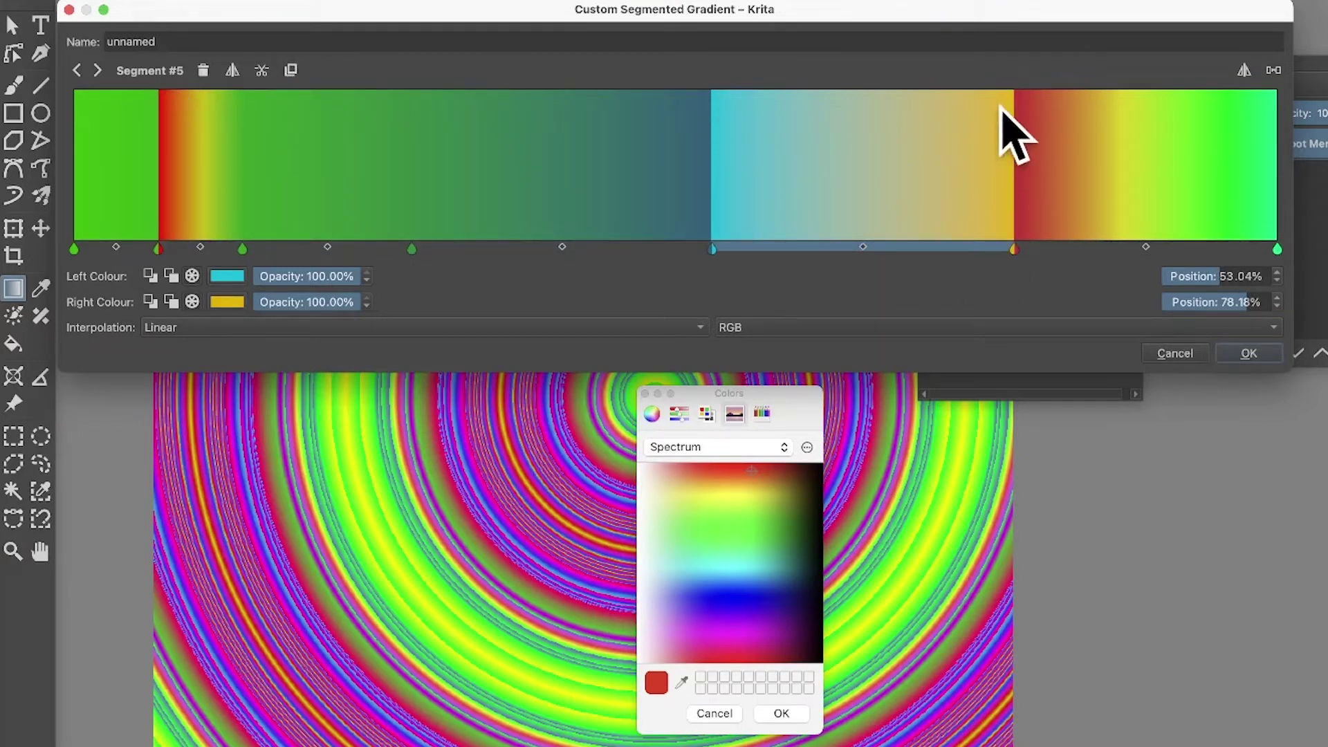
{"action": "left_click", "coordinate": [290, 70]}
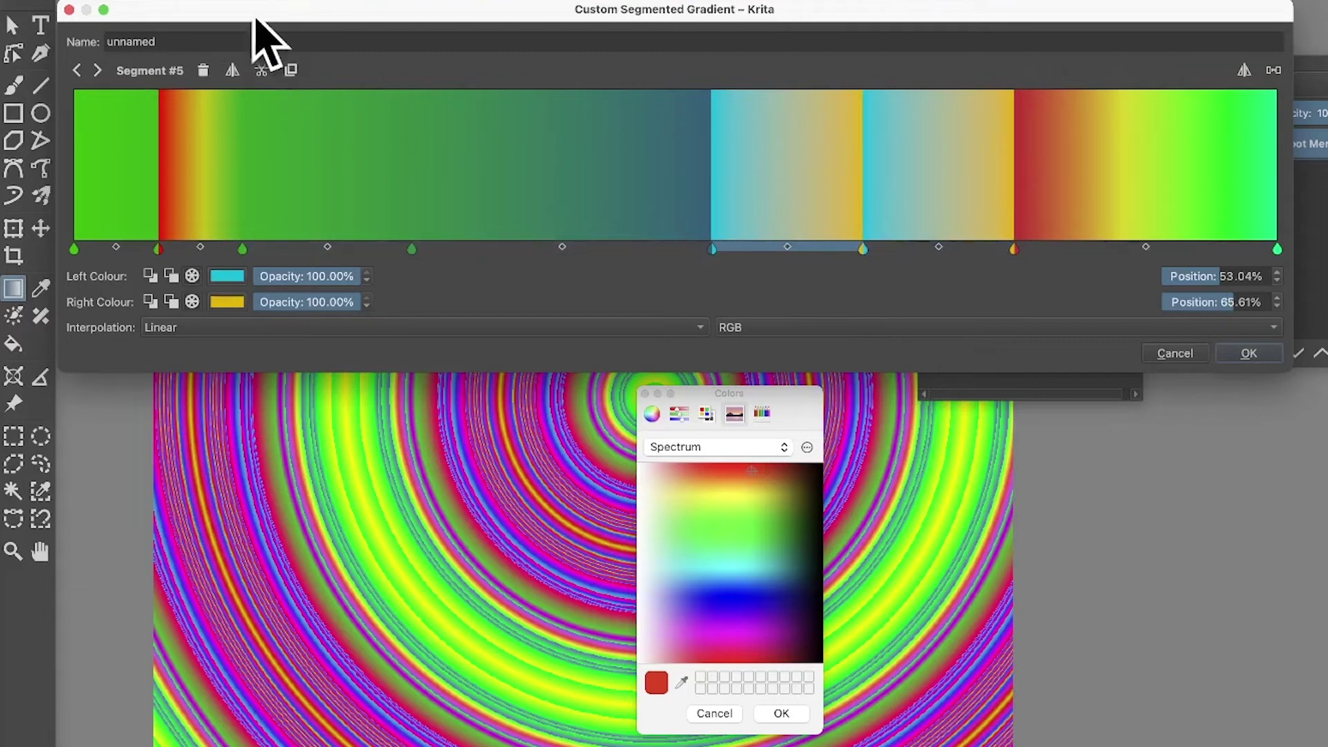
{"action": "left_click", "coordinate": [291, 70]}
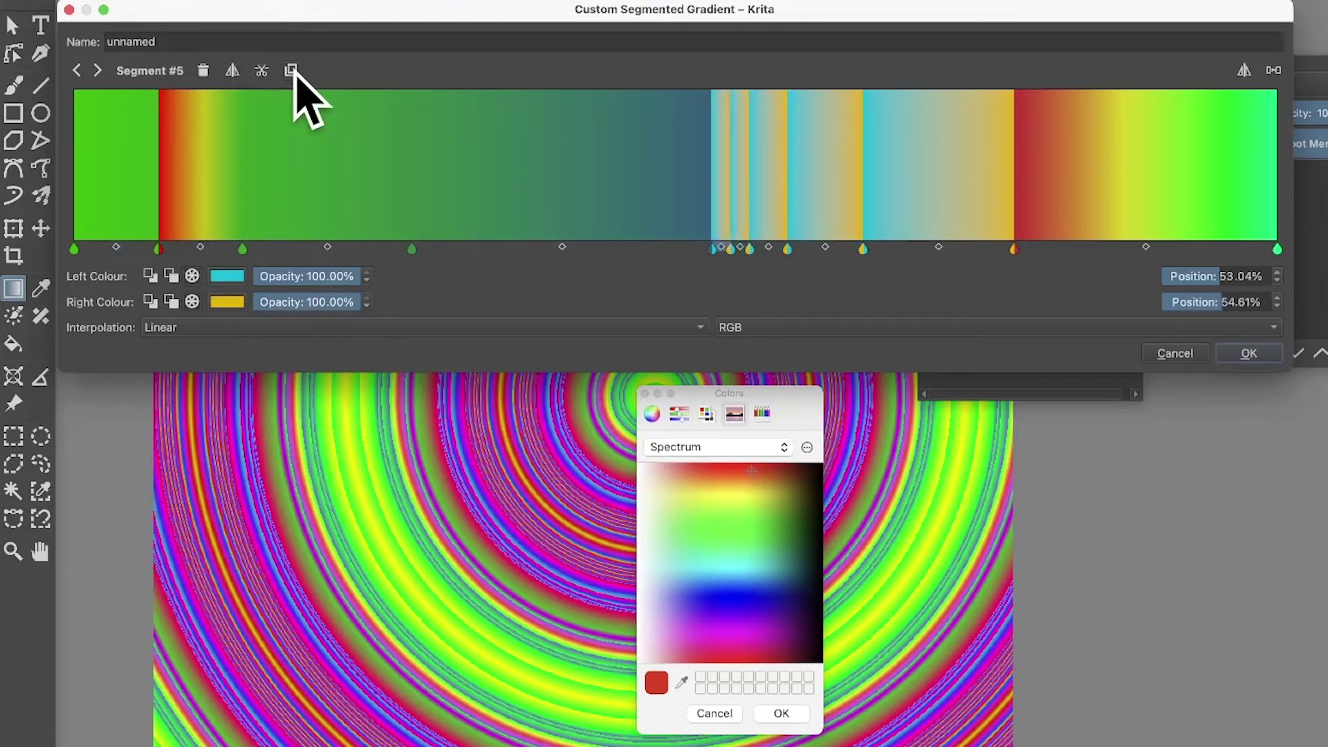
Step: Duplicate the eighth segment and set its first copy's colour interpolation to HSV CW
{"action": "left_click", "coordinate": [819, 161]}
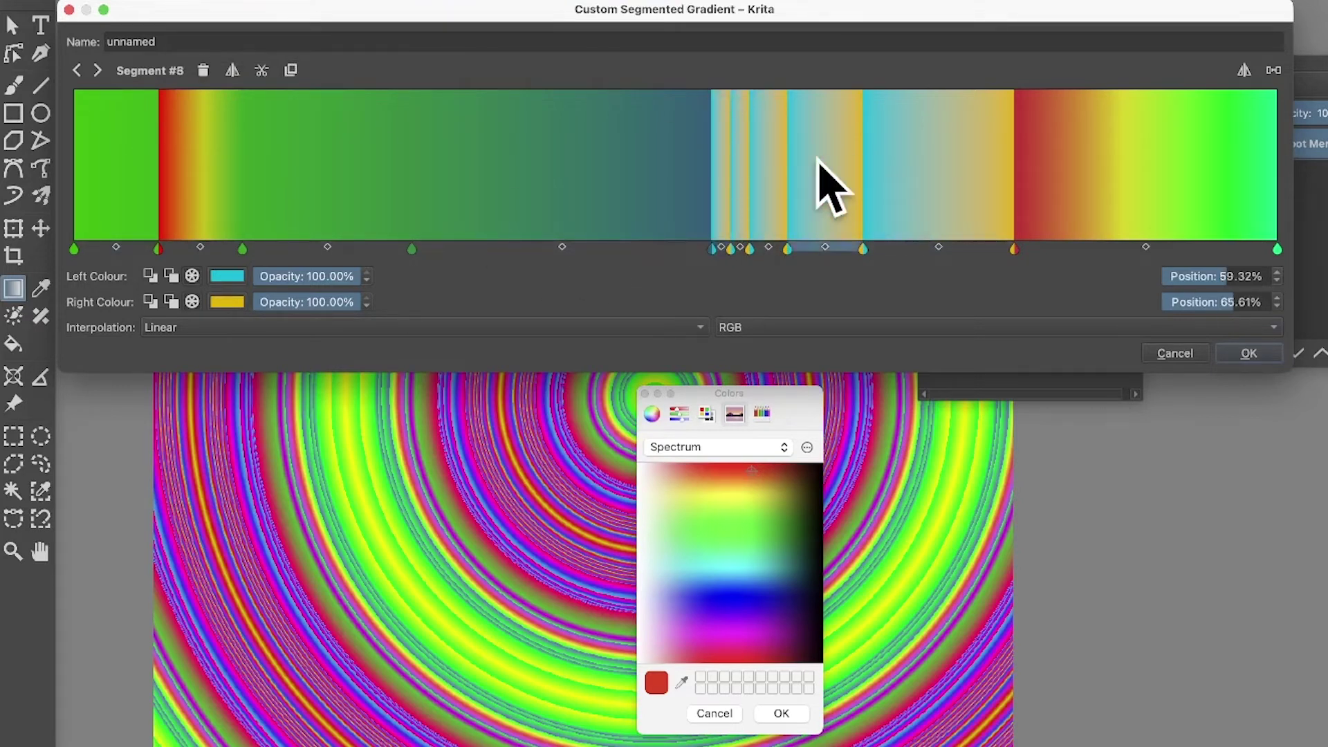
{"action": "left_click", "coordinate": [291, 70]}
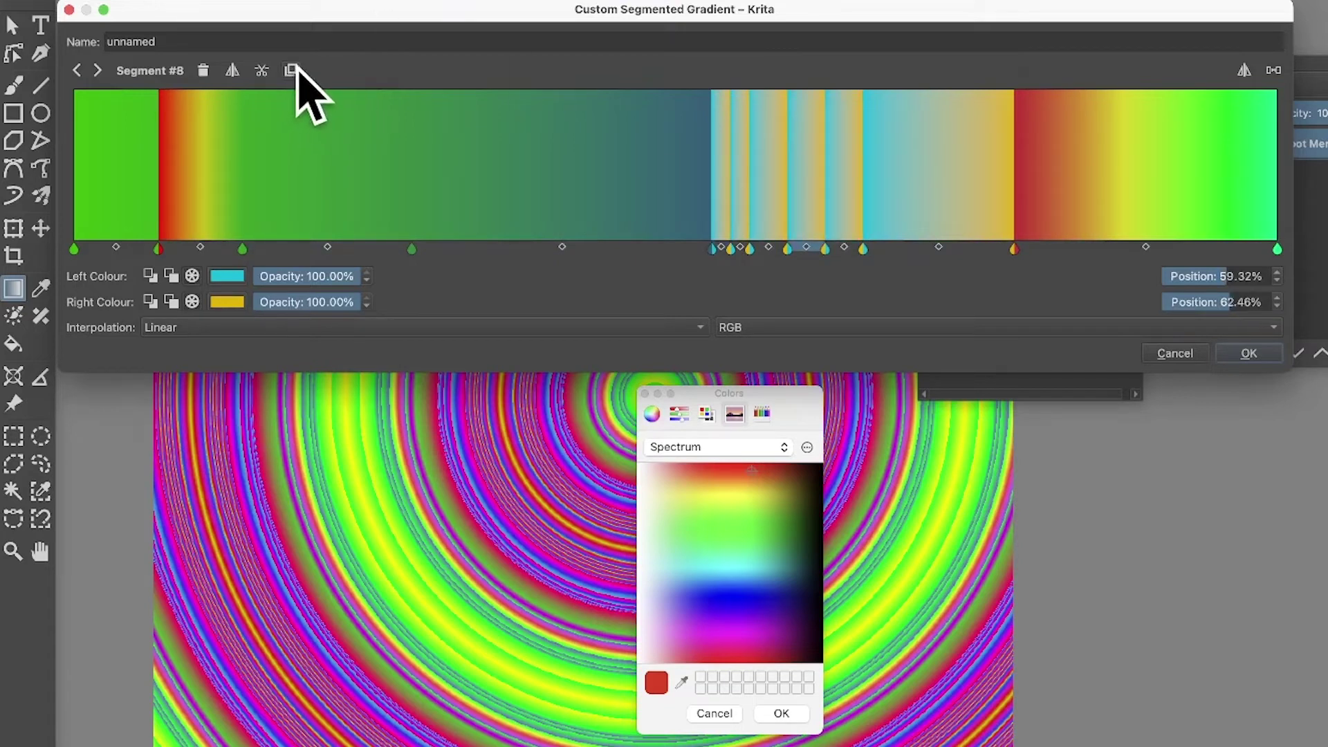
{"action": "left_click", "coordinate": [814, 328]}
{"action": "left_click", "coordinate": [802, 349]}
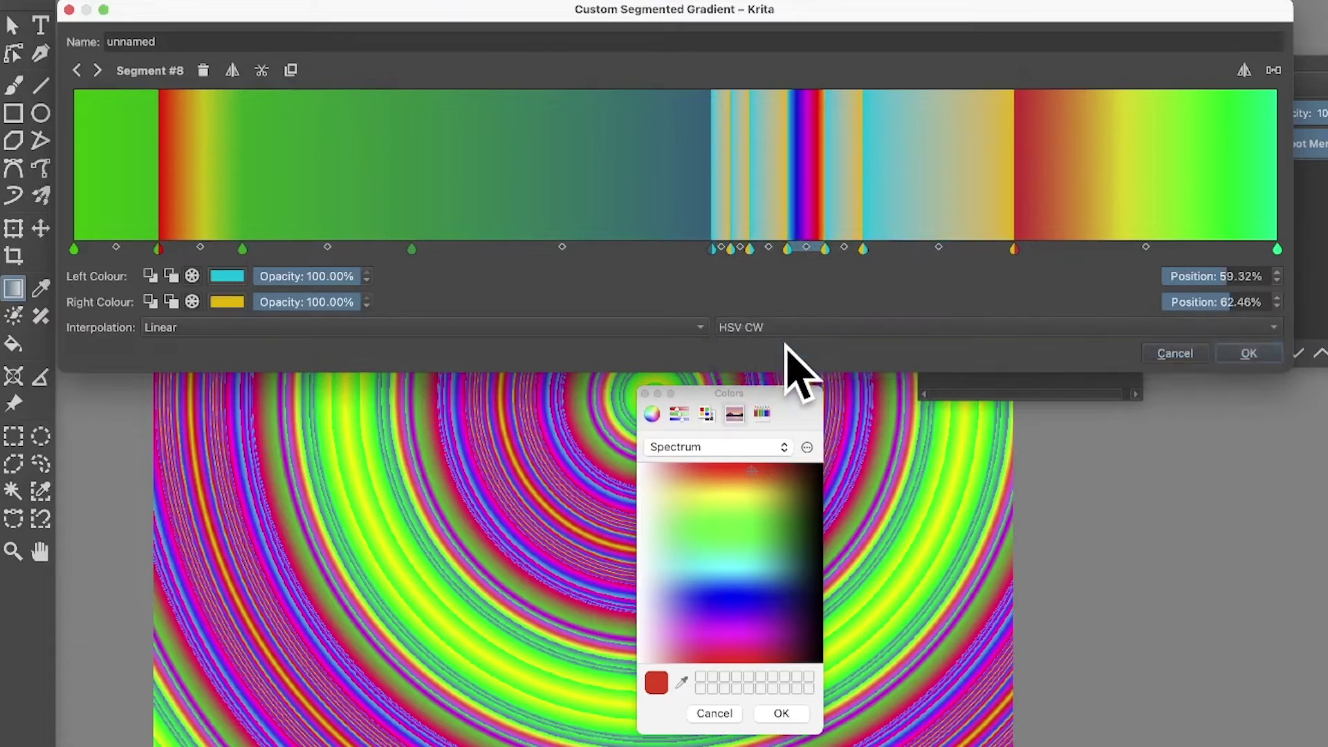
Step: Set the ninth segment's colour interpolation to HSV CW
{"action": "left_click", "coordinate": [847, 228]}
{"action": "left_click", "coordinate": [758, 330]}
{"action": "left_click", "coordinate": [761, 346]}
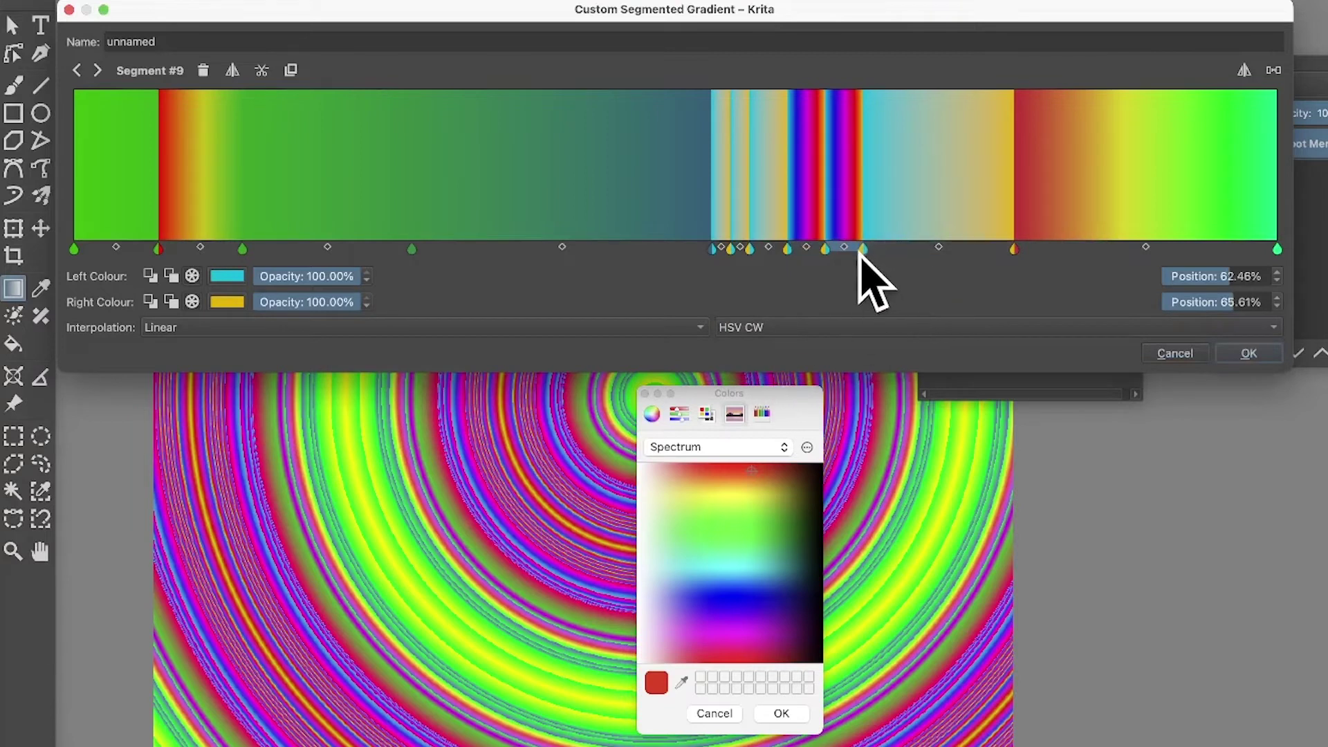
Step: Move the stop at the ninth segment's end to about 73% and set its left colour to bright green
{"action": "left_click_drag", "start_coordinate": [862, 250], "coordinate": [952, 253]}
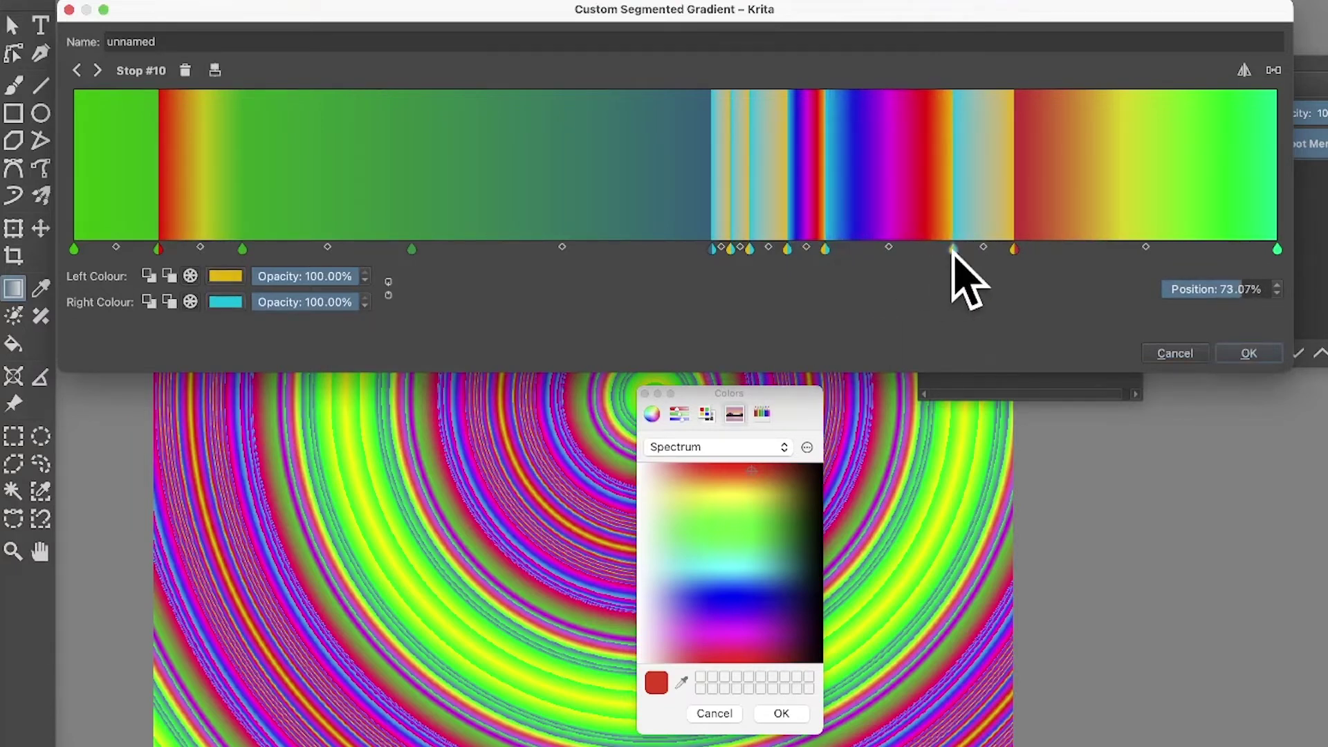
{"action": "left_click", "coordinate": [228, 277]}
{"action": "left_click_drag", "start_coordinate": [765, 510], "coordinate": [736, 530]}
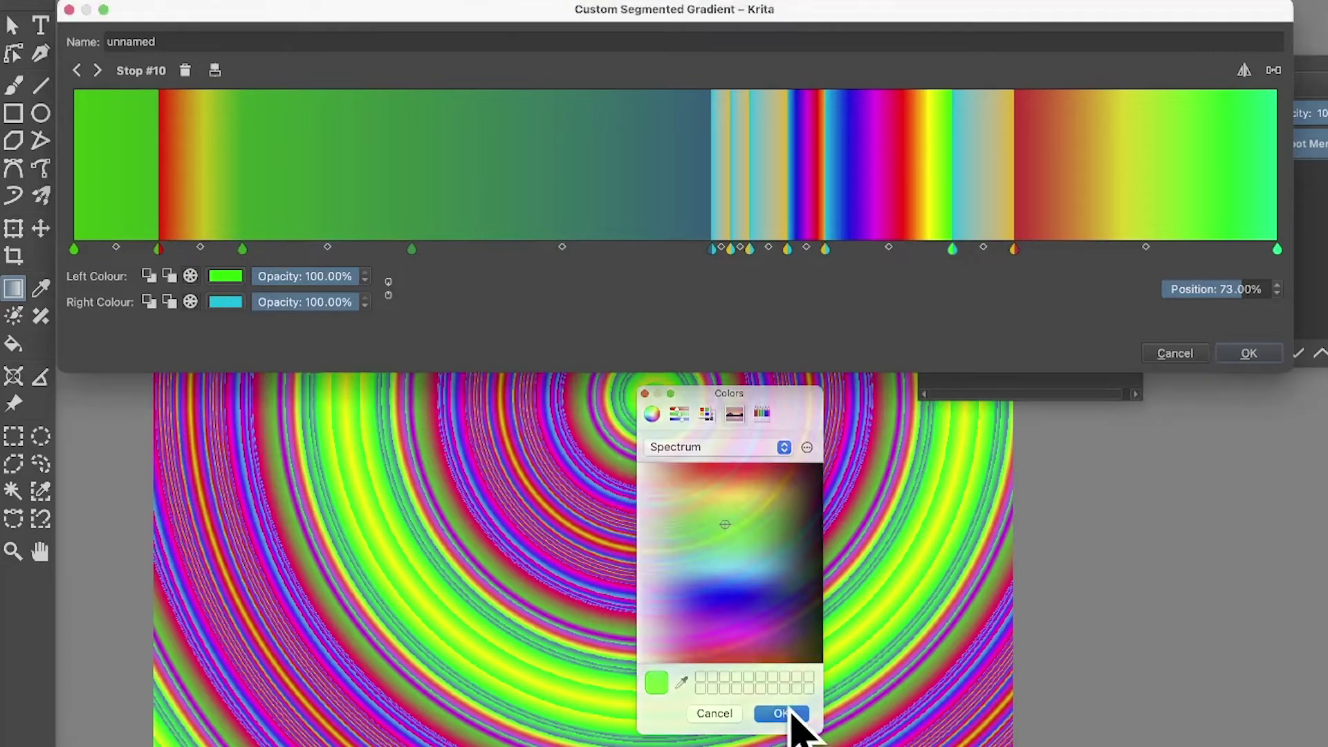
{"action": "left_click", "coordinate": [791, 714]}
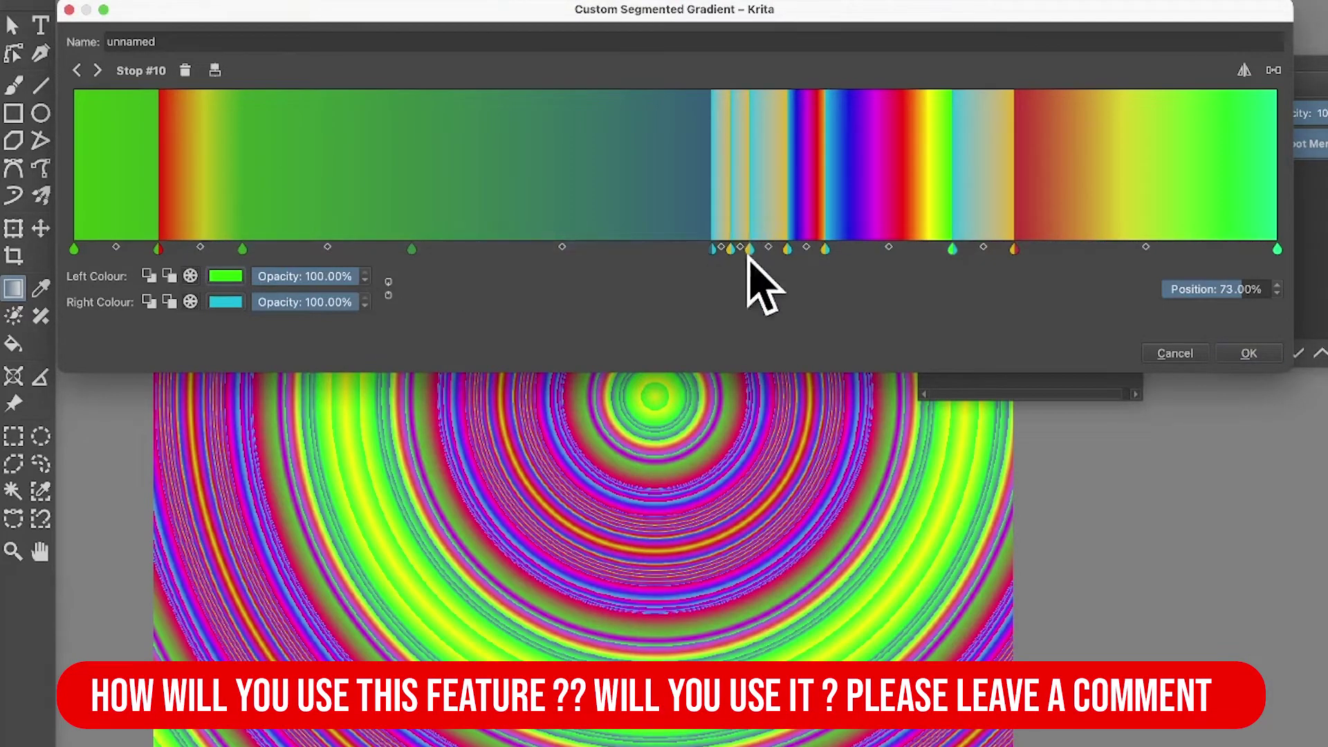
Step: Try lowering the fourth segment's left and right opacity, and raise them back to 99.20% and 100%
{"action": "left_click", "coordinate": [571, 249]}
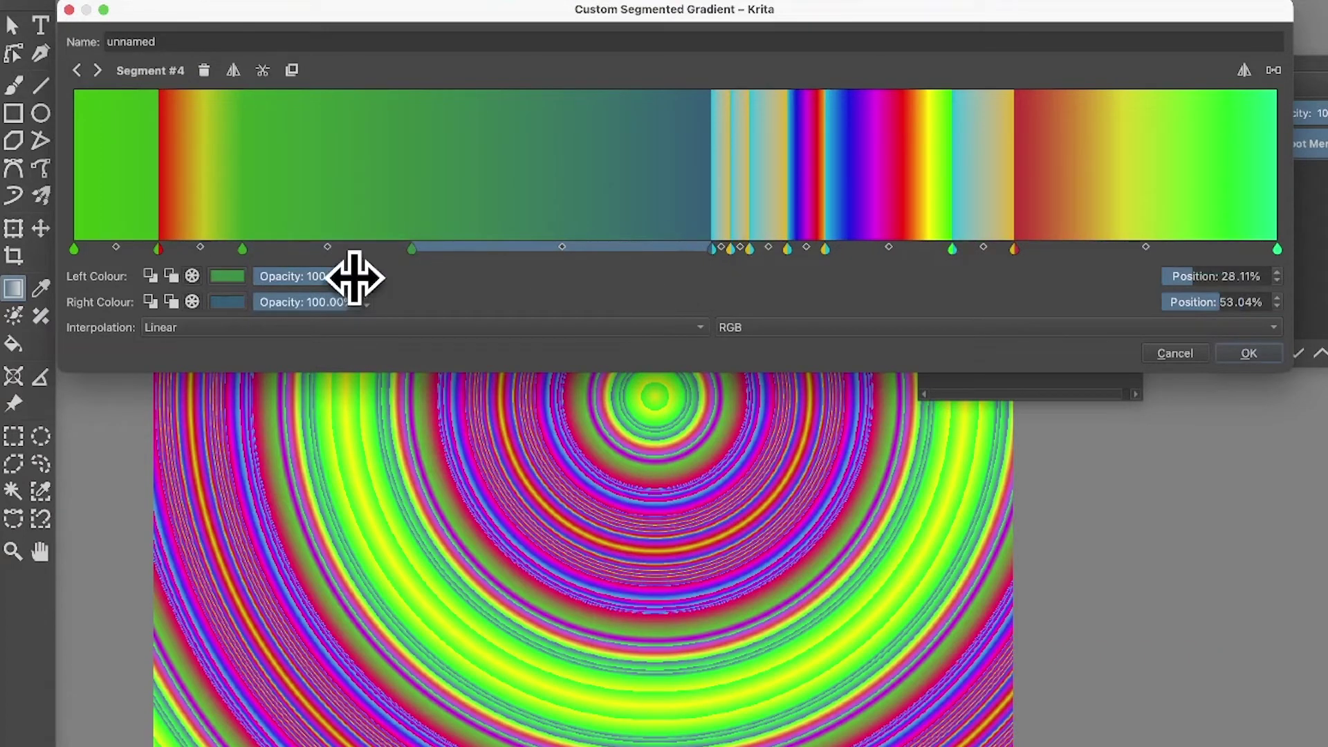
{"action": "left_click_drag", "start_coordinate": [354, 278], "coordinate": [291, 276]}
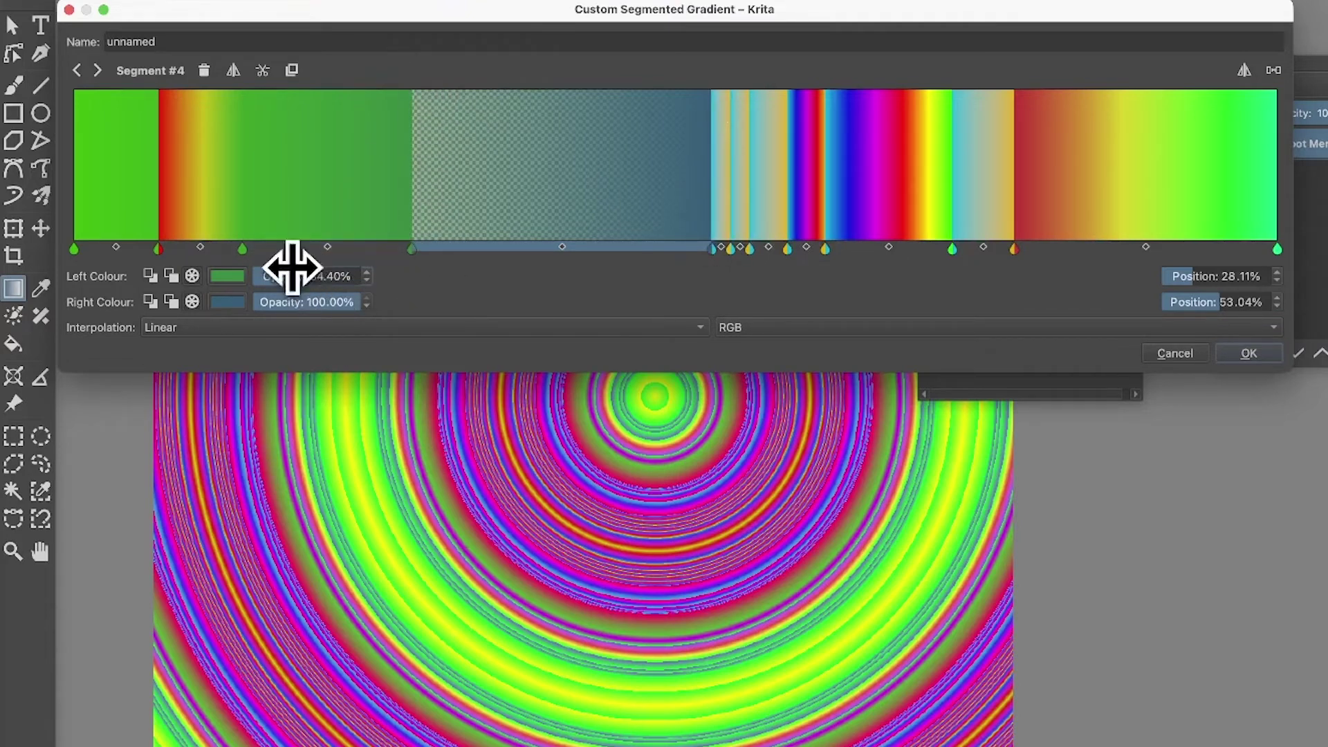
{"action": "left_click_drag", "start_coordinate": [284, 281], "coordinate": [258, 306]}
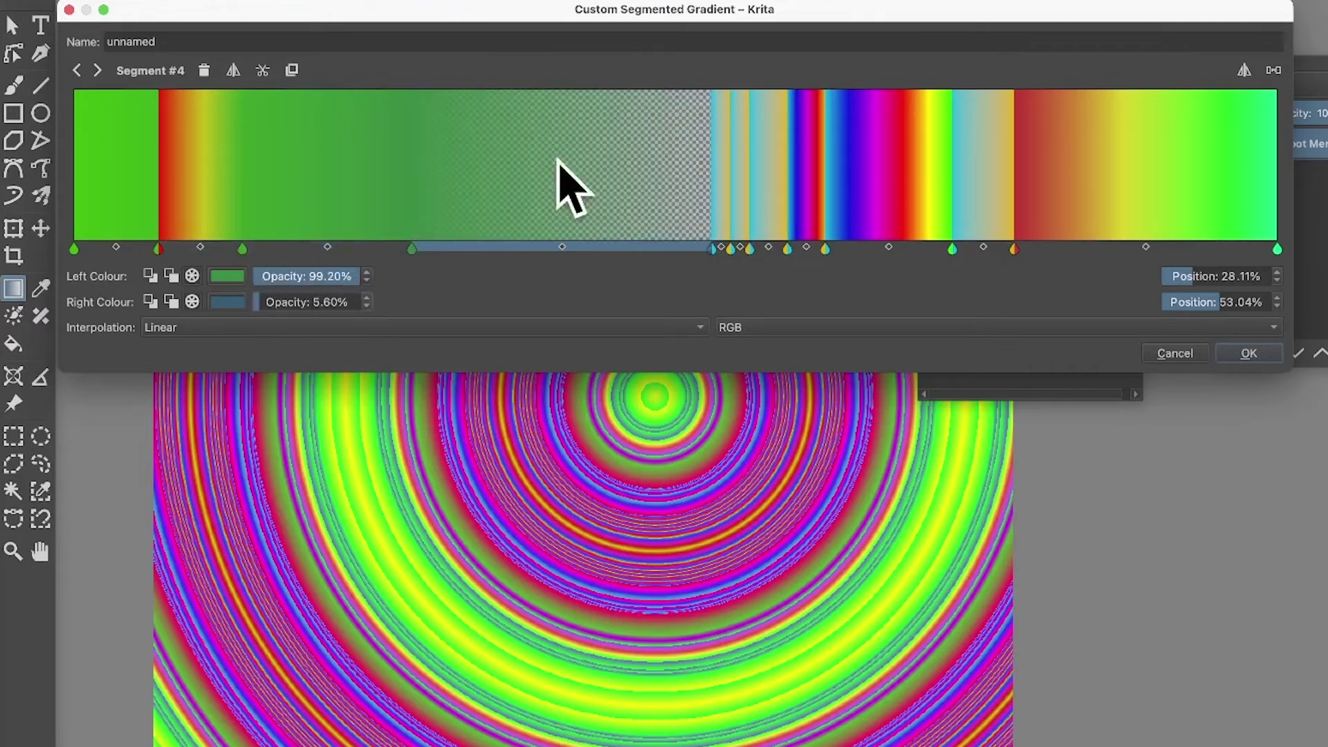
{"action": "left_click_drag", "start_coordinate": [270, 299], "coordinate": [364, 298]}
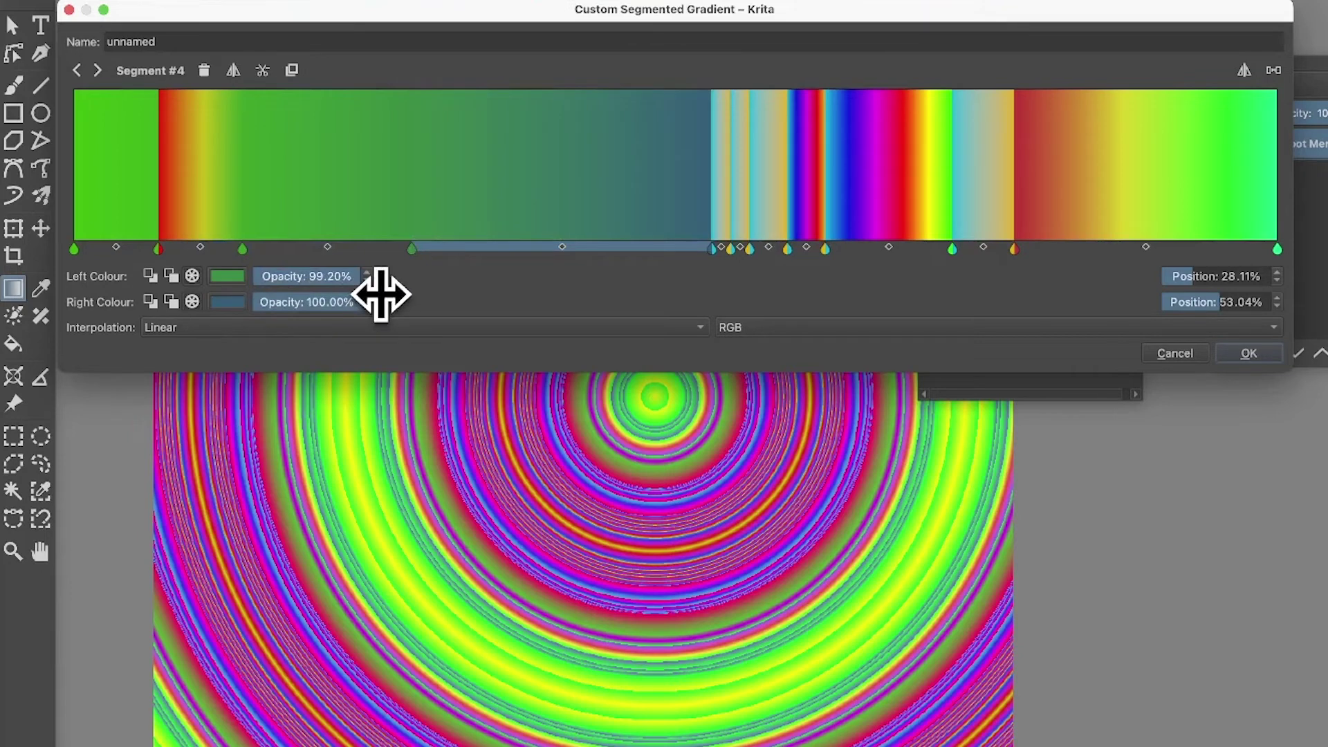
Step: Set the fourth segment's colour interpolation to HSV CCW and its left opacity to 100%
{"action": "left_click", "coordinate": [806, 328]}
{"action": "left_click", "coordinate": [797, 342]}
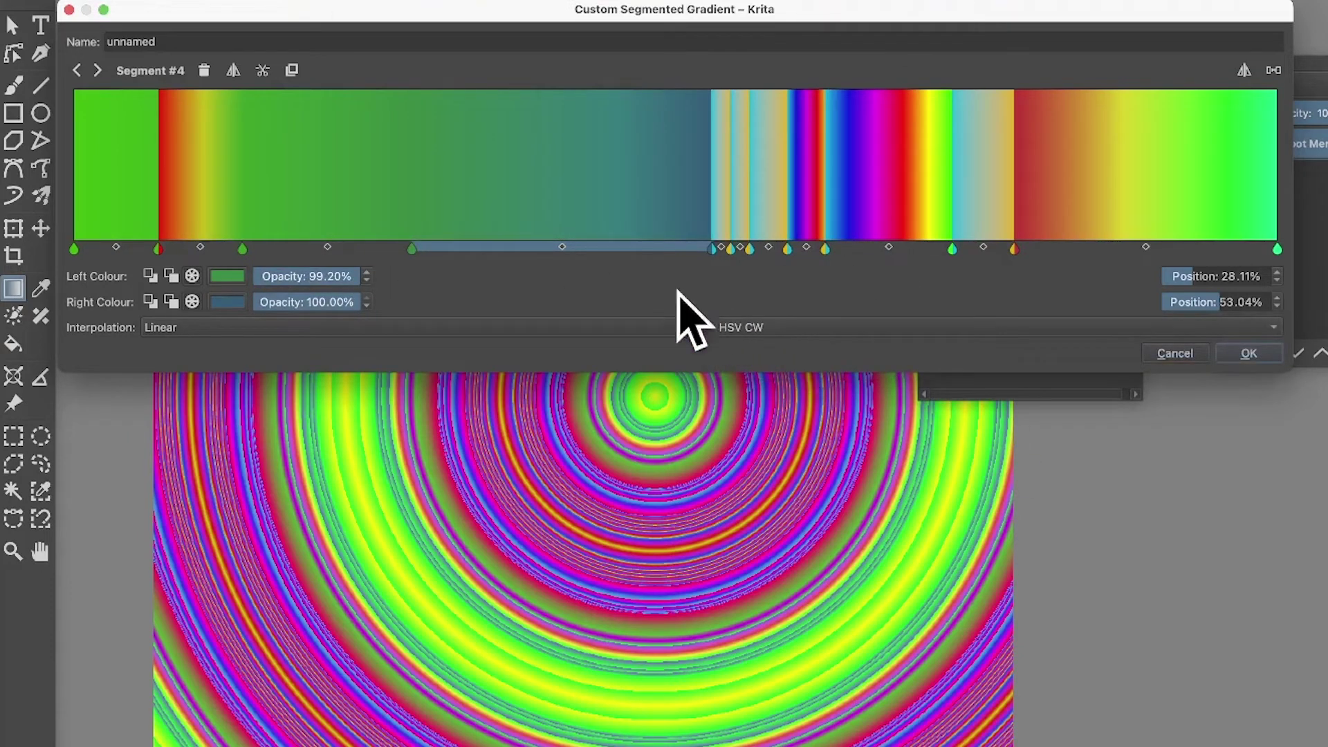
{"action": "left_click", "coordinate": [880, 329]}
{"action": "left_click", "coordinate": [874, 347]}
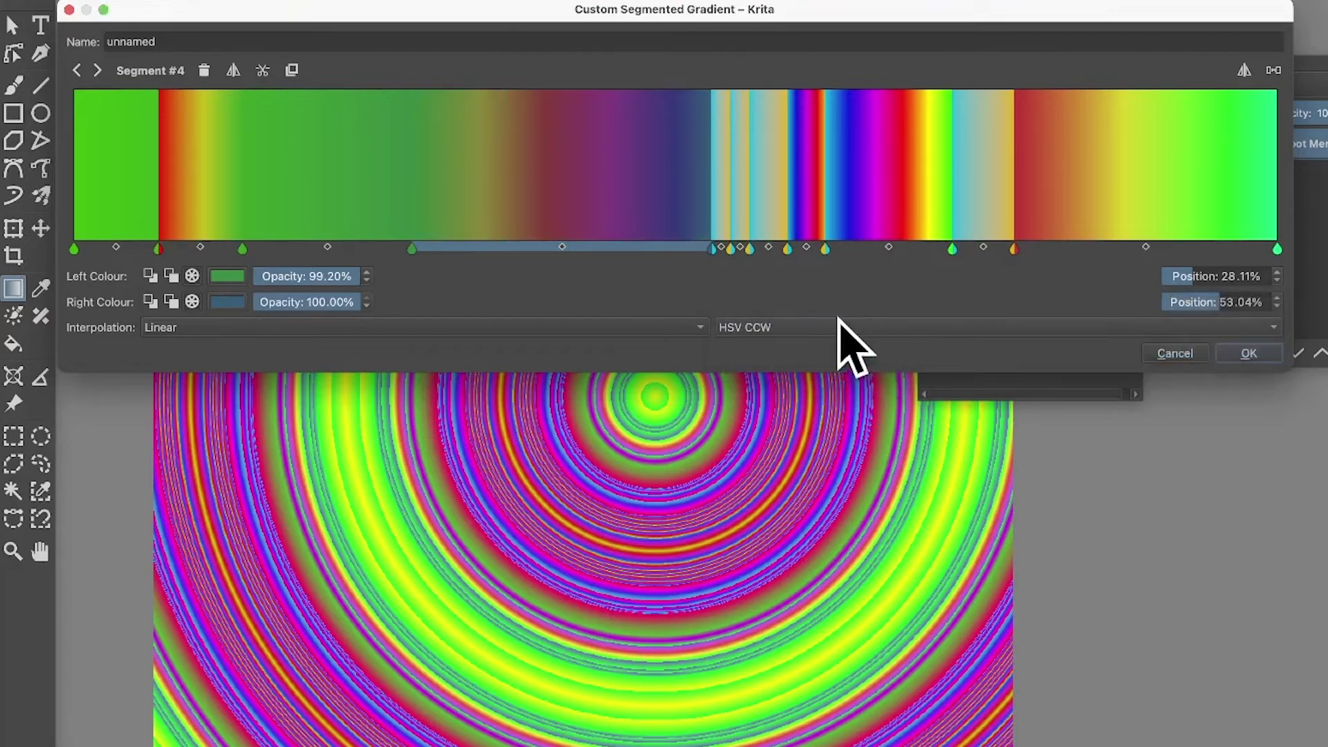
{"action": "left_click_drag", "start_coordinate": [337, 276], "coordinate": [443, 280]}
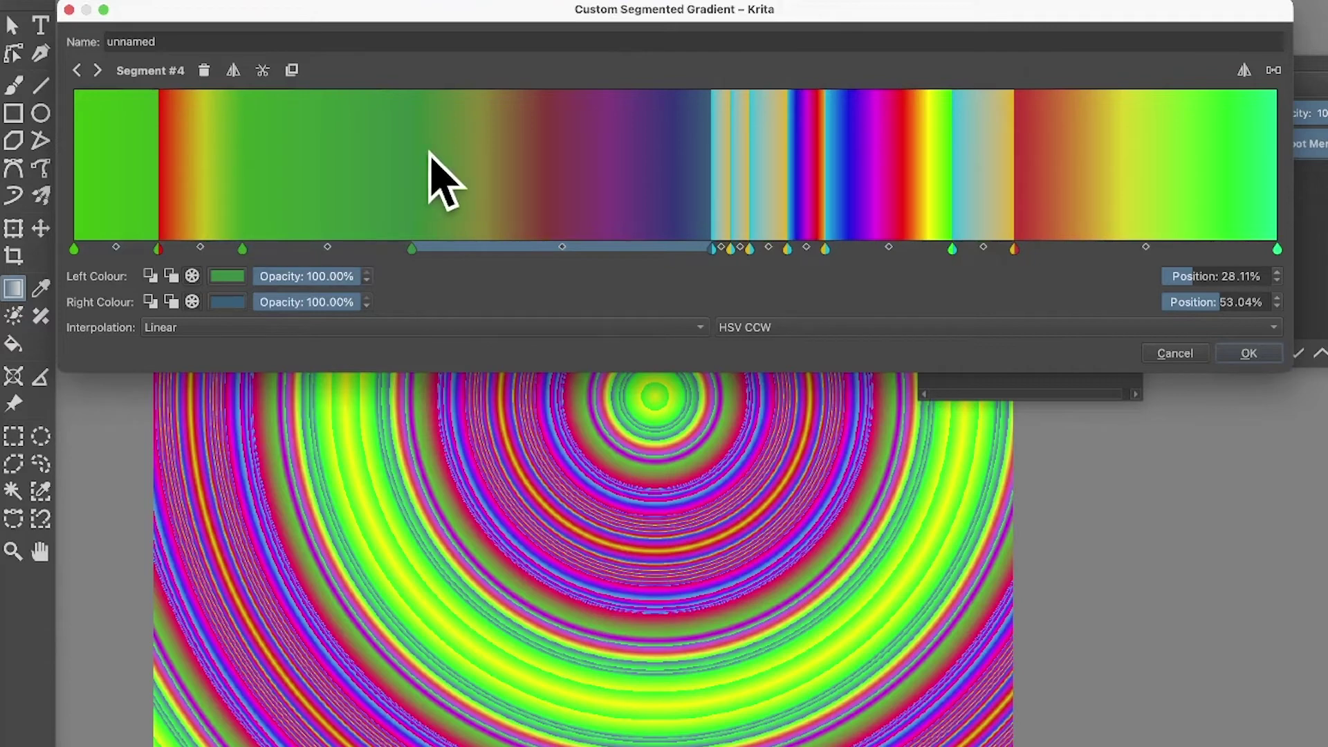
Step: Set the fourth segment's interpolation to Sine and slide the segment so it spans 22.18% to 47.11%
{"action": "left_click_drag", "start_coordinate": [543, 247], "coordinate": [543, 247]}
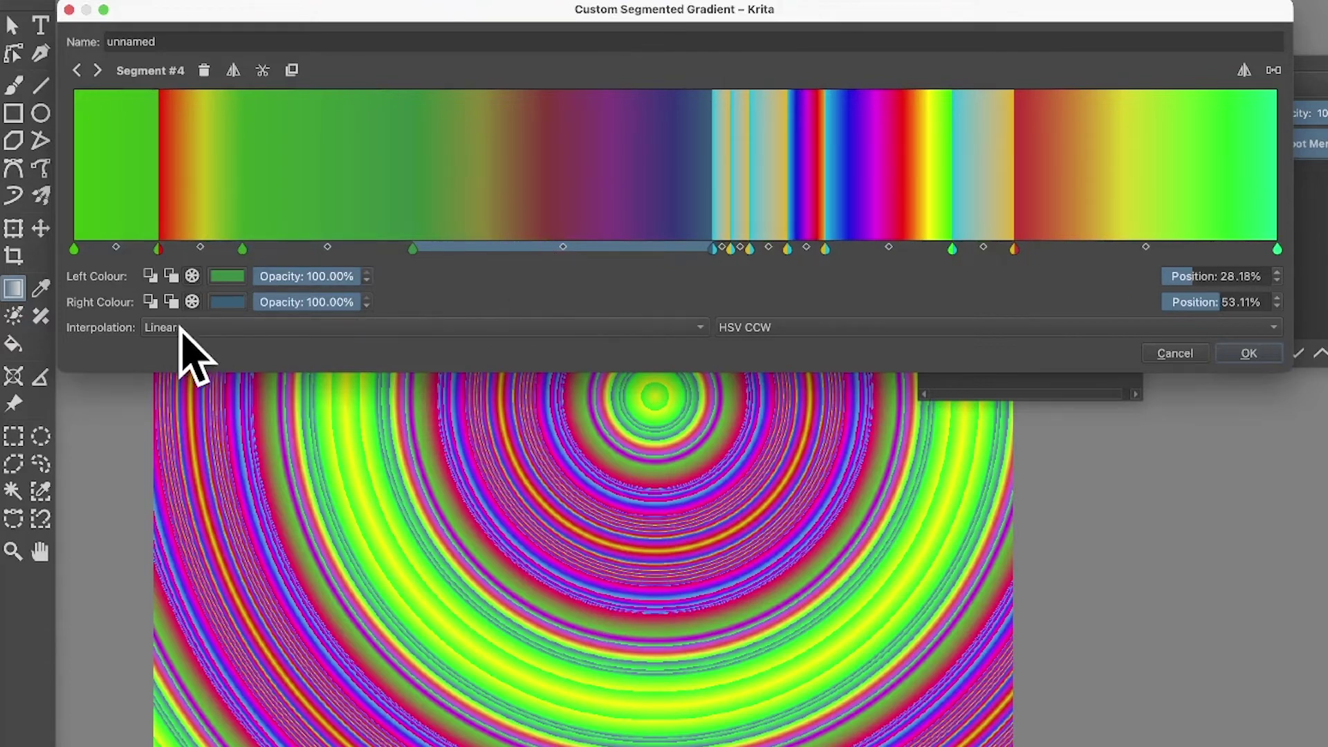
{"action": "left_click", "coordinate": [181, 329]}
{"action": "left_click", "coordinate": [178, 347]}
{"action": "left_click", "coordinate": [230, 325]}
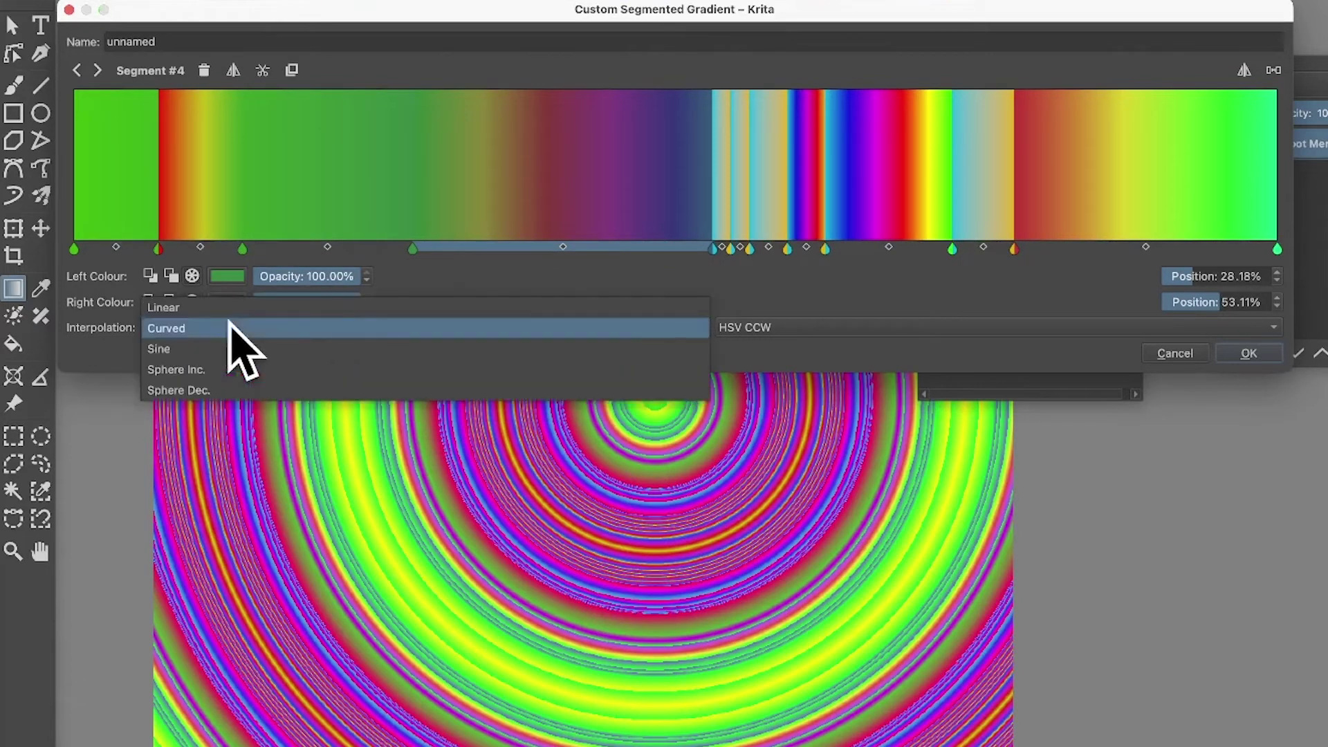
{"action": "left_click", "coordinate": [222, 349]}
{"action": "scroll", "coordinate": [713, 166], "scroll_direction": "down", "scroll_amount": 6}
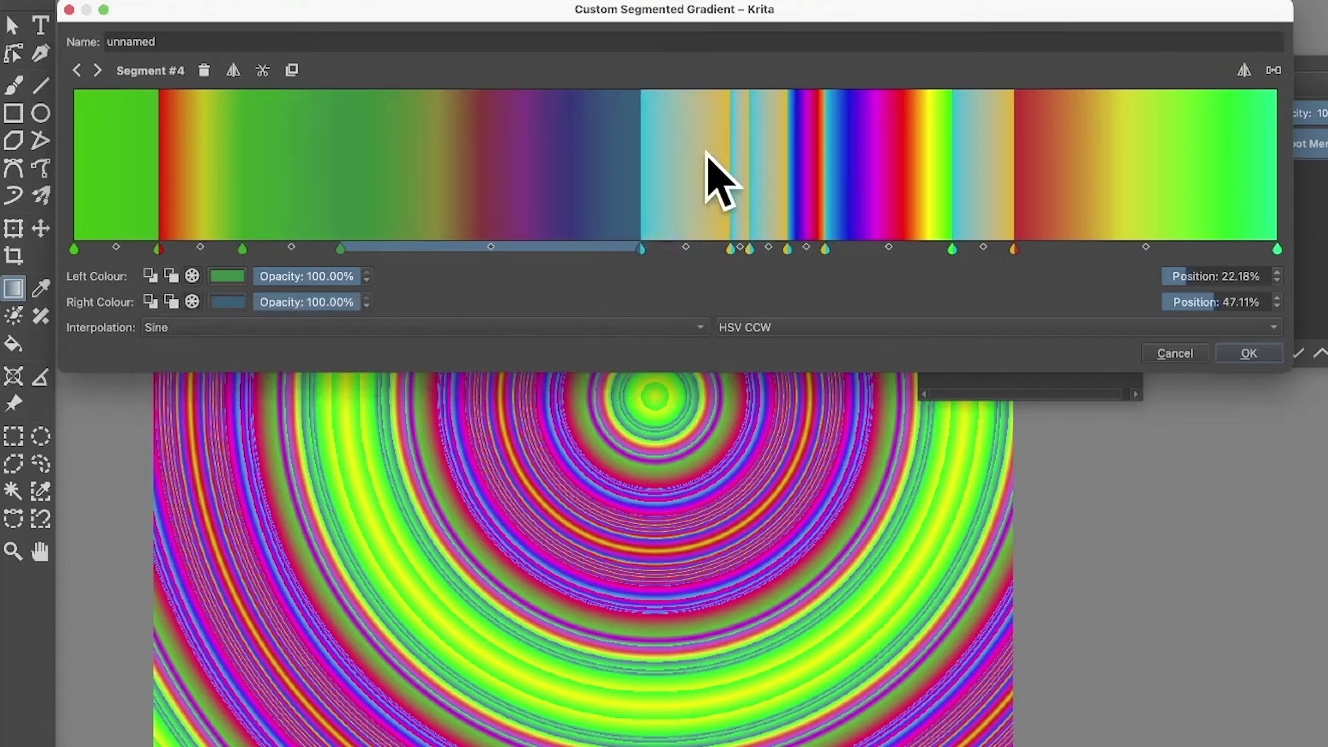
Step: Set the last segment's interpolation to Curved and then Sine, and shift its midpoint towards the segment's right end
{"action": "left_click", "coordinate": [1110, 247]}
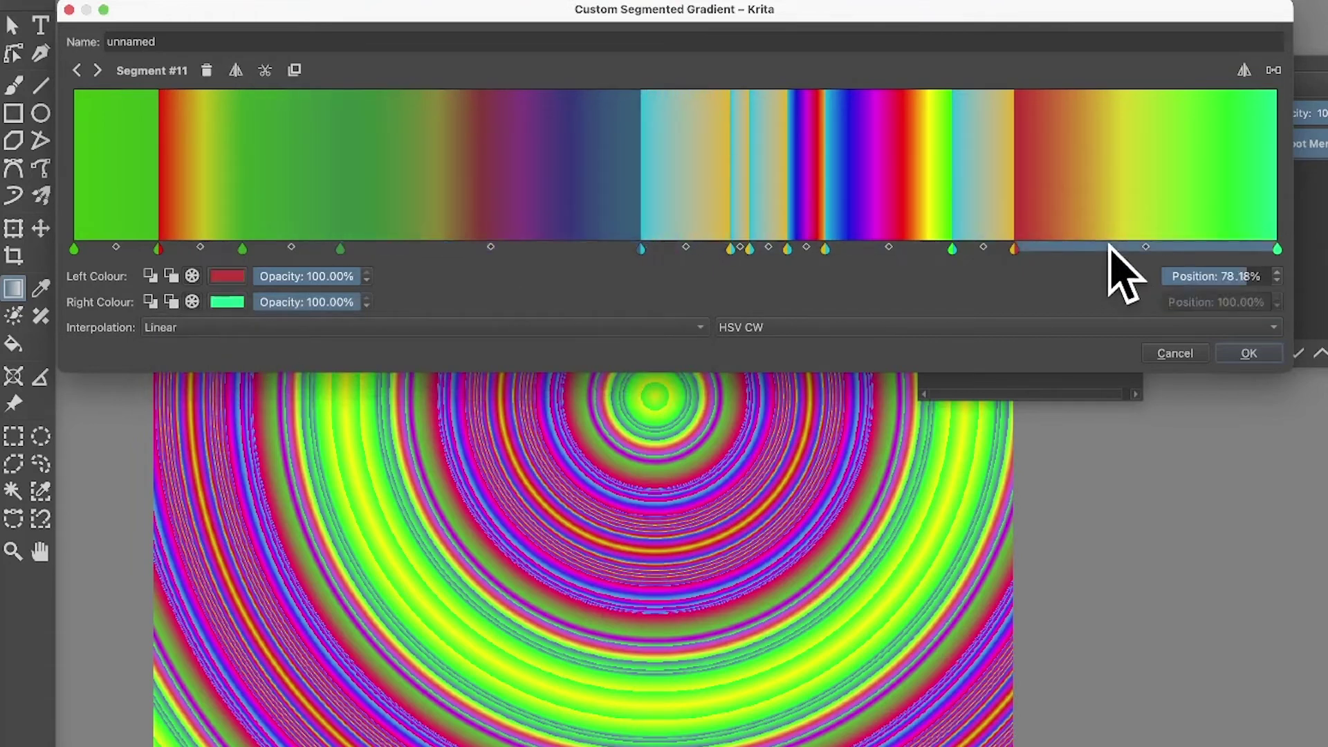
{"action": "left_click", "coordinate": [217, 329]}
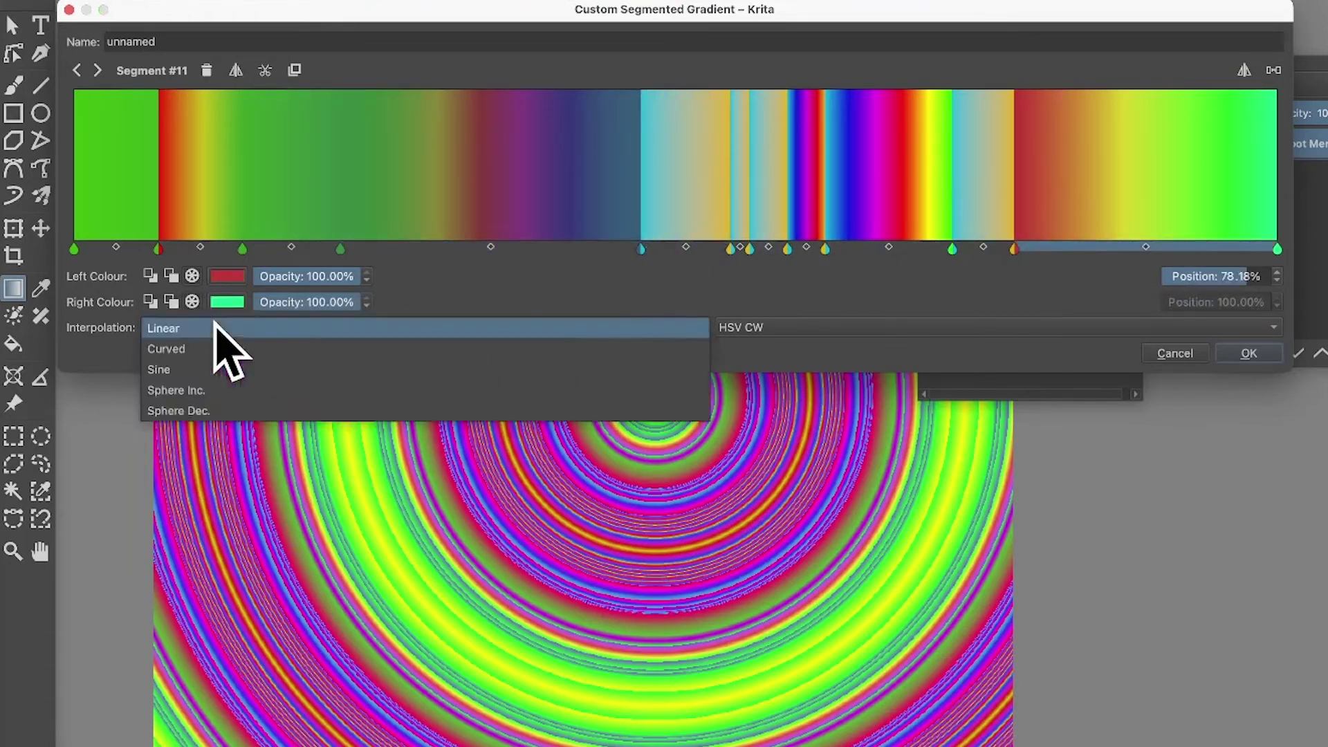
{"action": "left_click", "coordinate": [209, 349]}
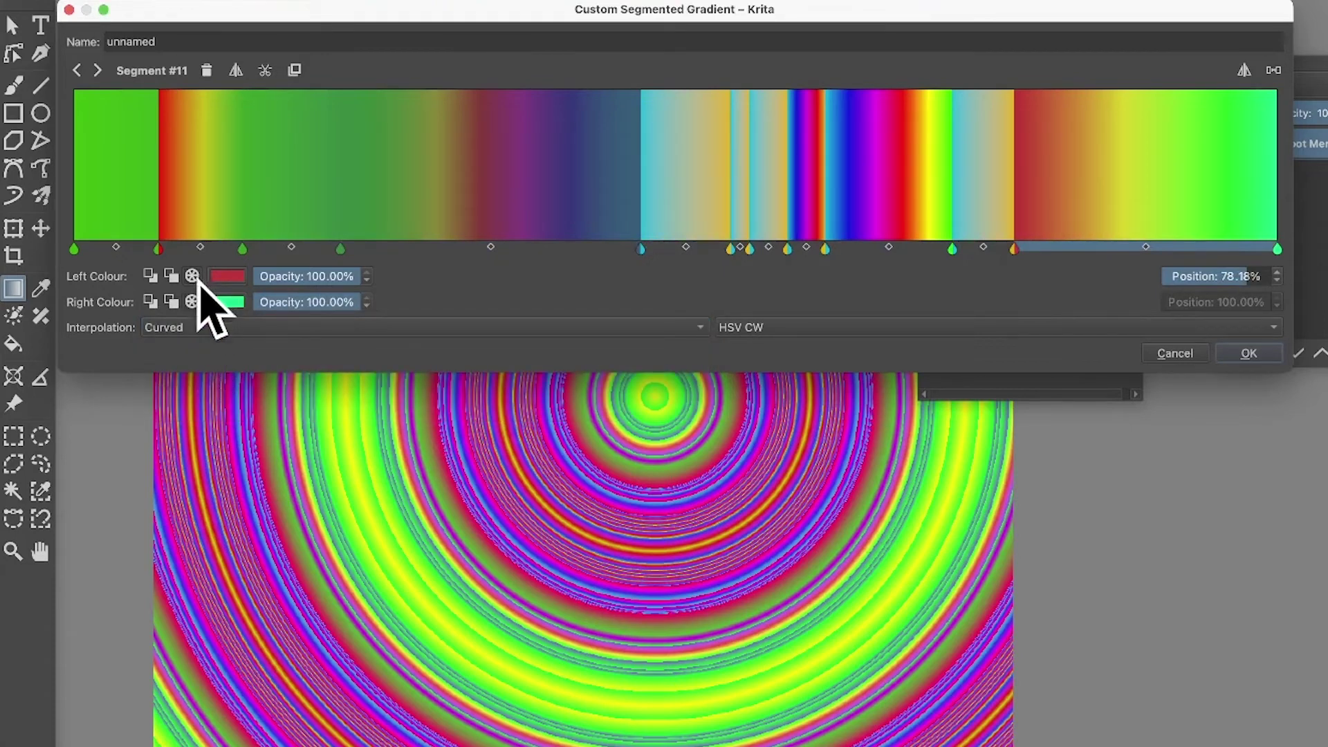
{"action": "left_click", "coordinate": [199, 325]}
{"action": "left_click", "coordinate": [201, 349]}
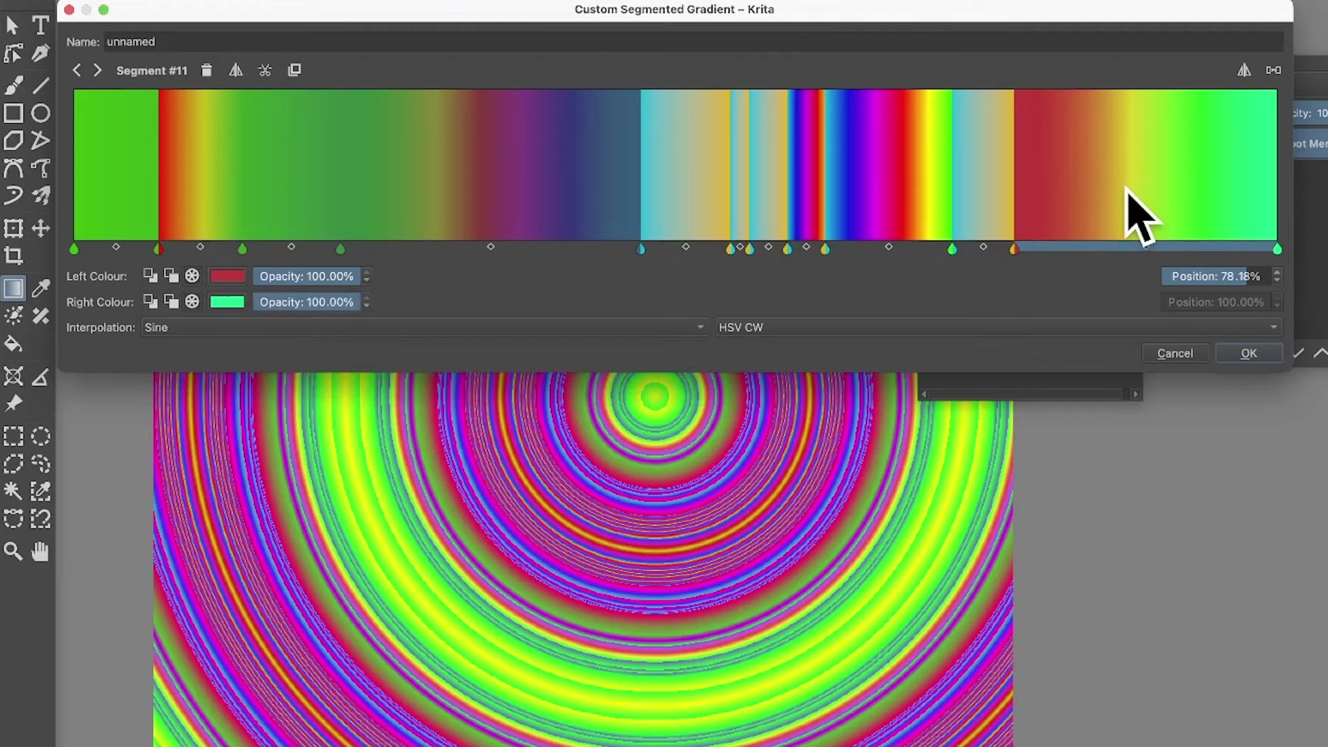
{"action": "left_click_drag", "start_coordinate": [1146, 247], "coordinate": [1216, 247]}
{"action": "left_click", "coordinate": [1150, 247]}
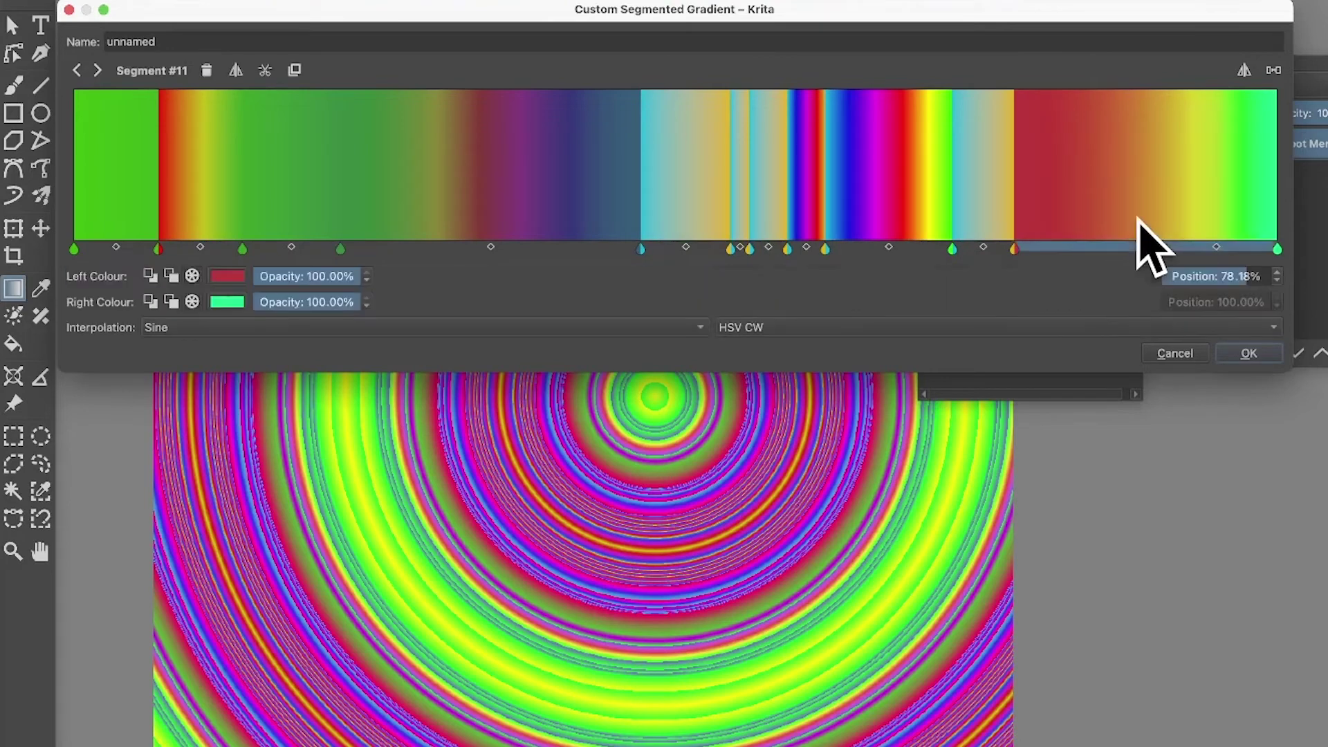
Step: Set the last segment's interpolation to Sphere Dec. and save the gradient under the name "gradient 4332"
{"action": "left_click", "coordinate": [187, 326]}
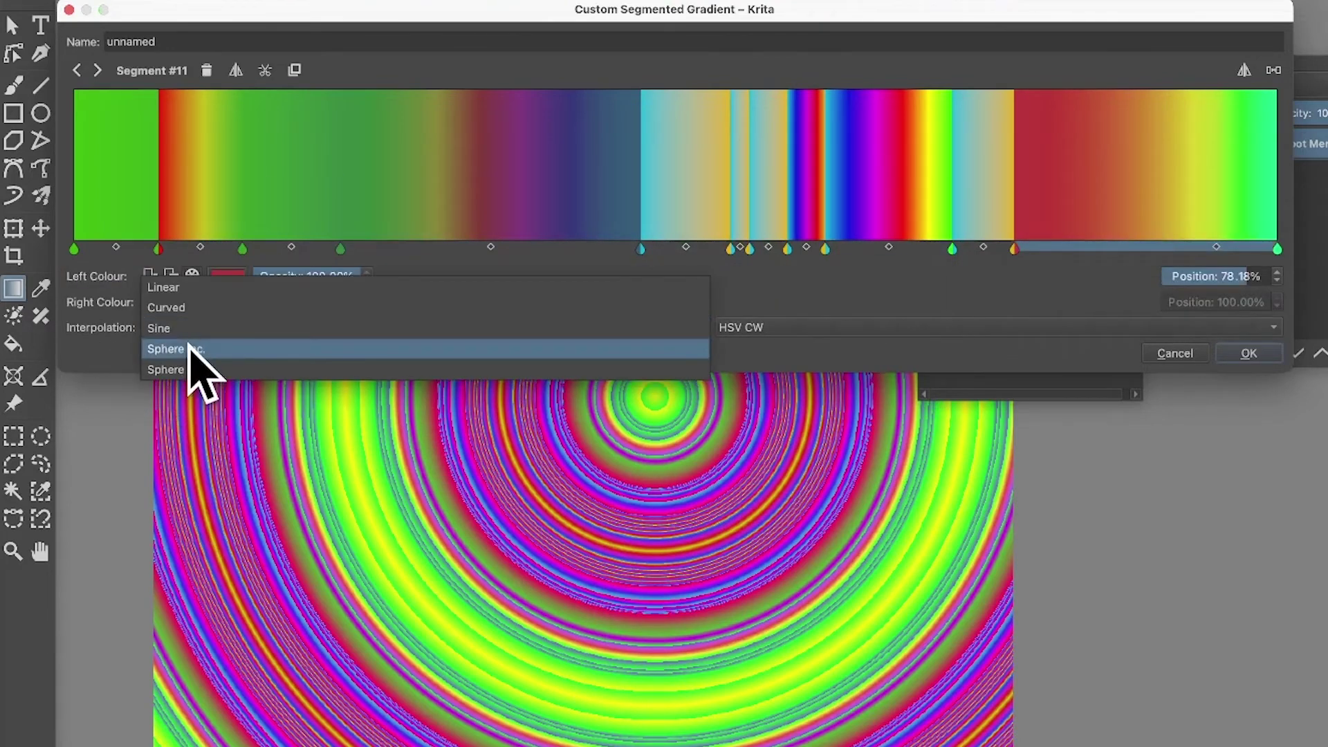
{"action": "left_click", "coordinate": [188, 345]}
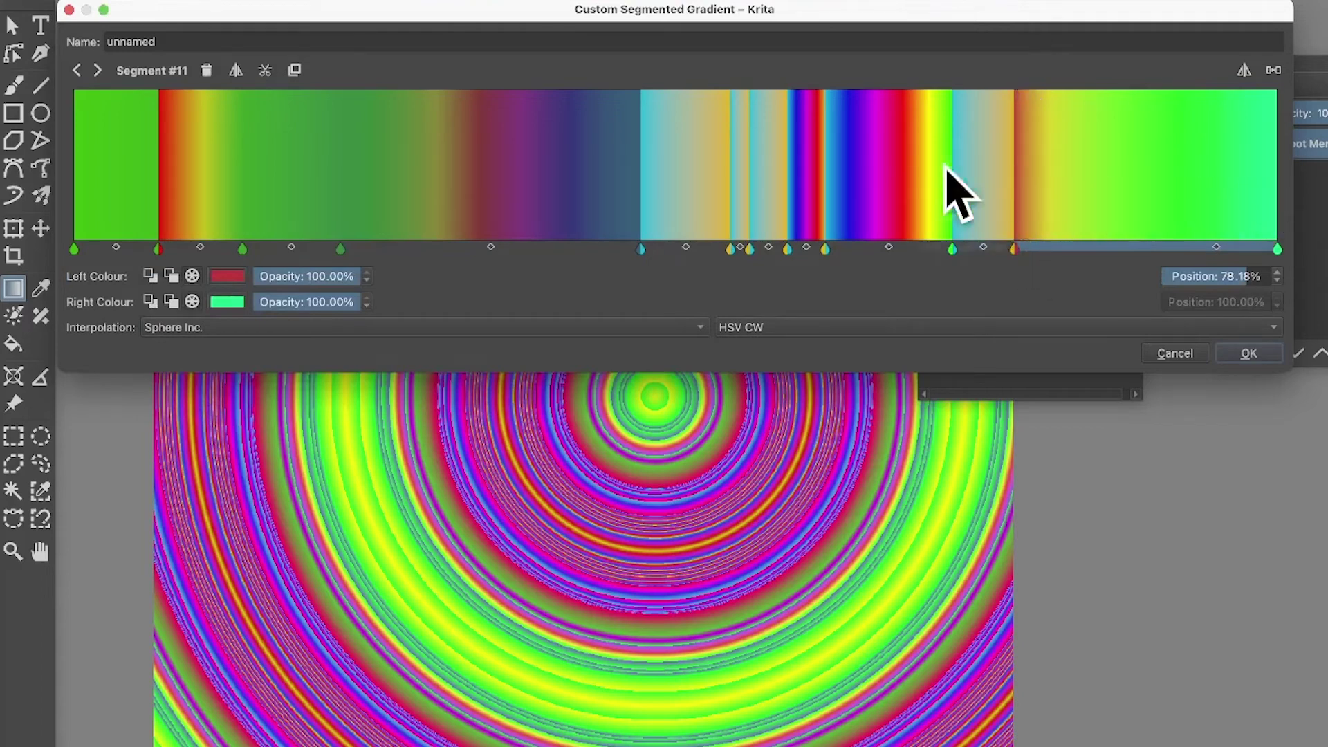
{"action": "left_click", "coordinate": [235, 329]}
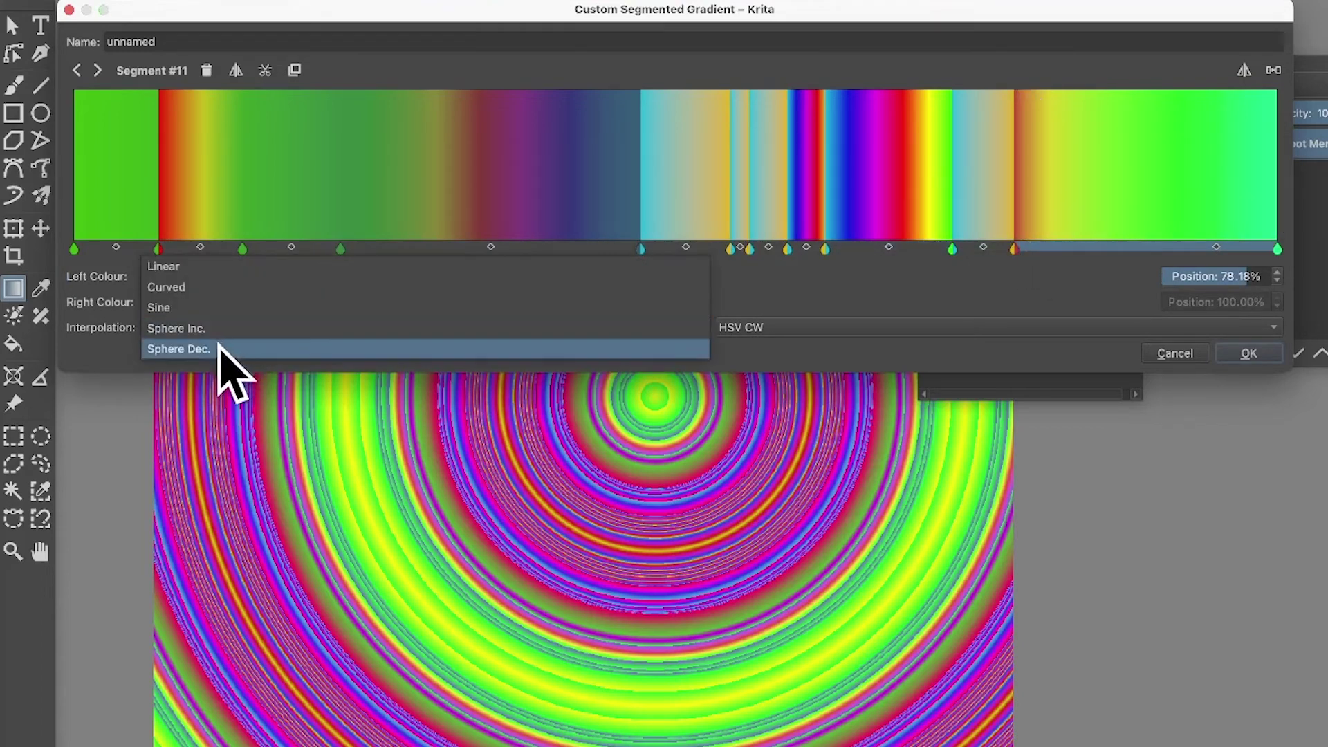
{"action": "left_click", "coordinate": [231, 347]}
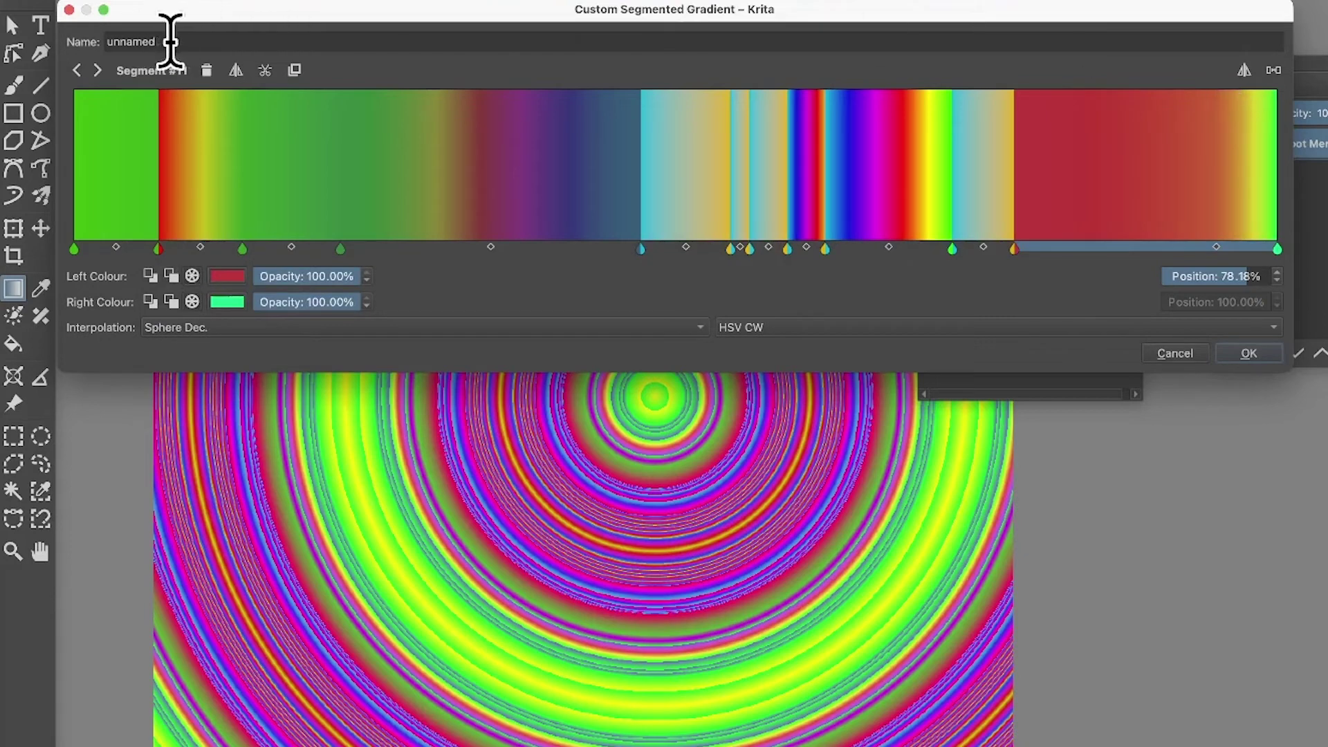
{"action": "left_click_drag", "start_coordinate": [170, 42], "coordinate": [102, 42]}
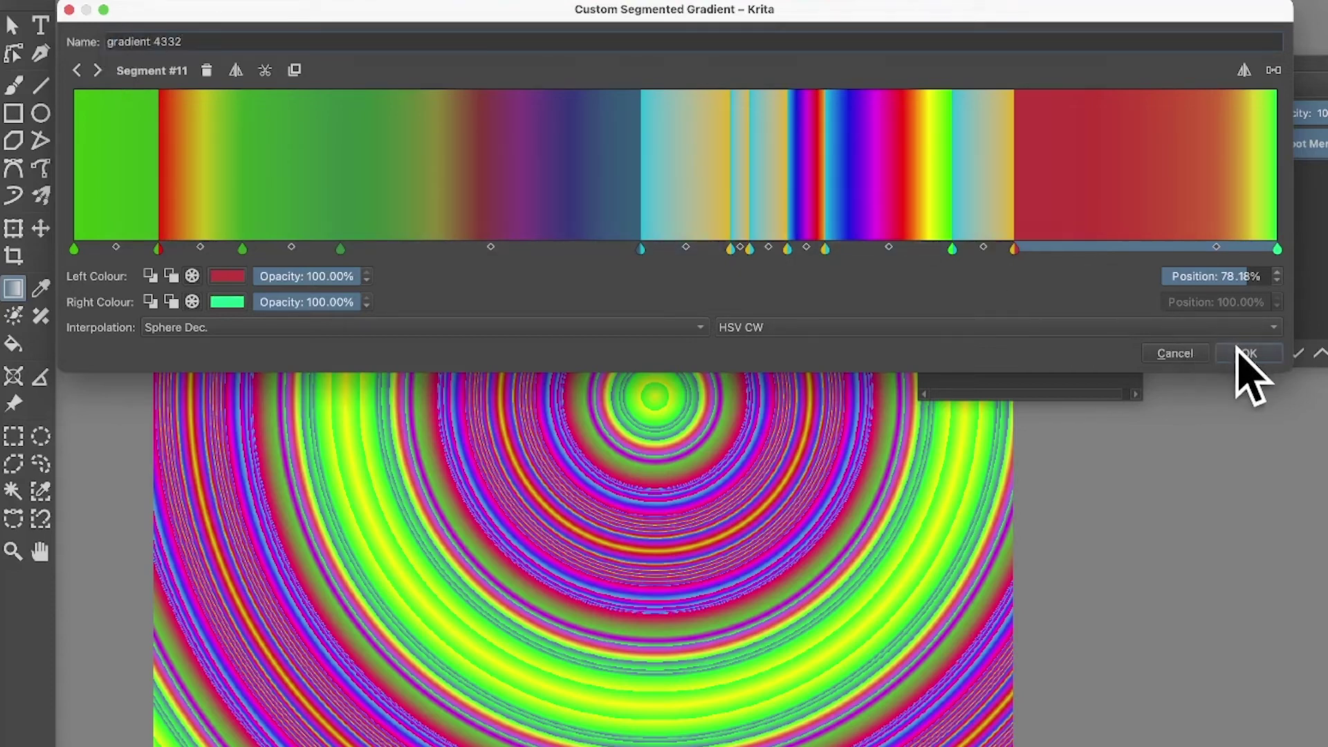
{"action": "left_click", "coordinate": [1245, 354]}
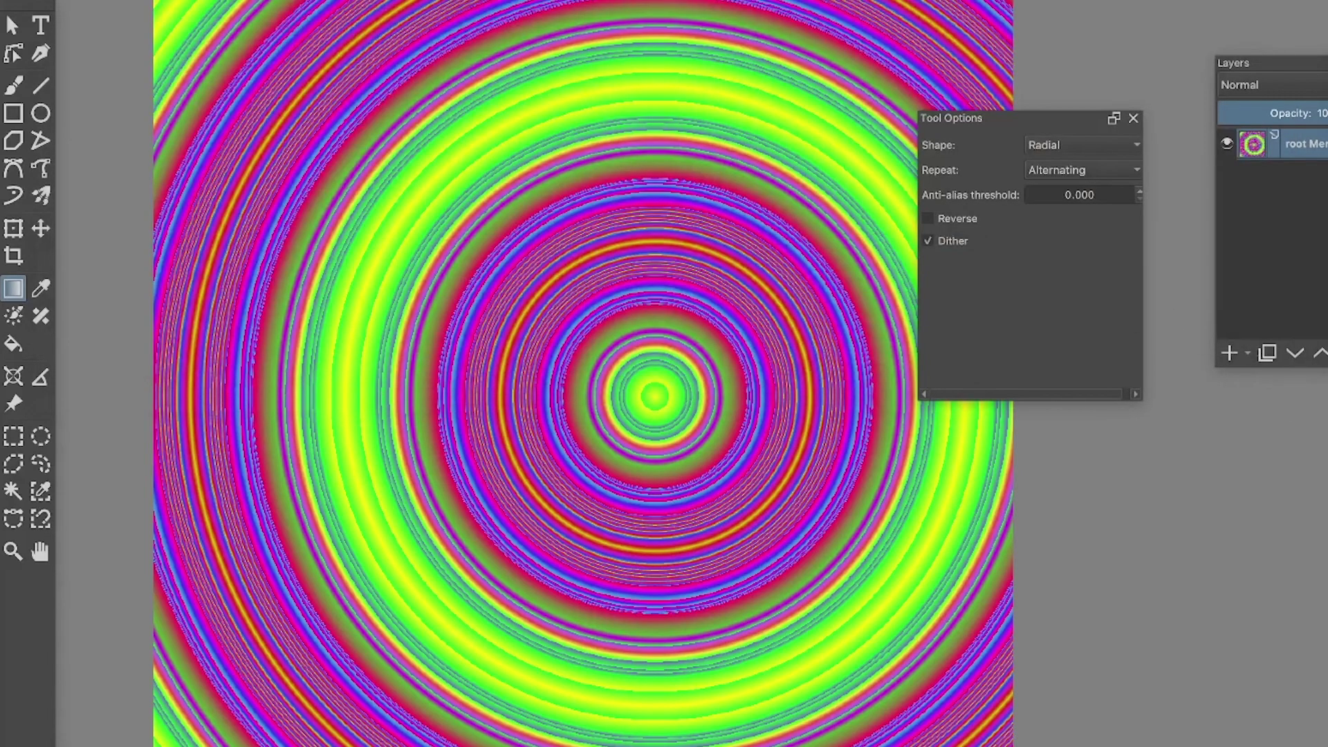
Step: Edit the last unnamed gradient preset in an enlarged editor, pulling its eleventh stop leftwards and the tenth to 50.91%, and apply the changes
{"action": "left_click", "coordinate": [129, 42]}
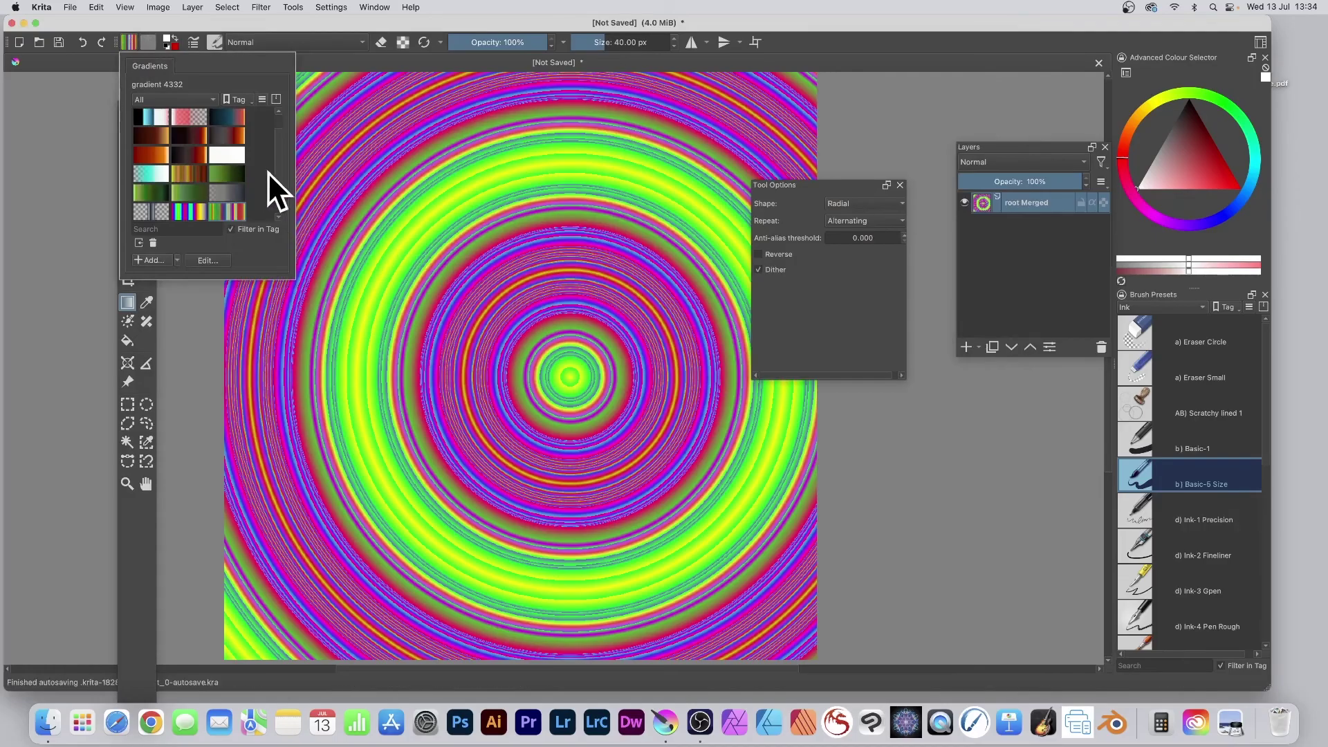
{"action": "scroll", "coordinate": [277, 185], "scroll_direction": "down", "scroll_amount": 1}
{"action": "left_click", "coordinate": [158, 212]}
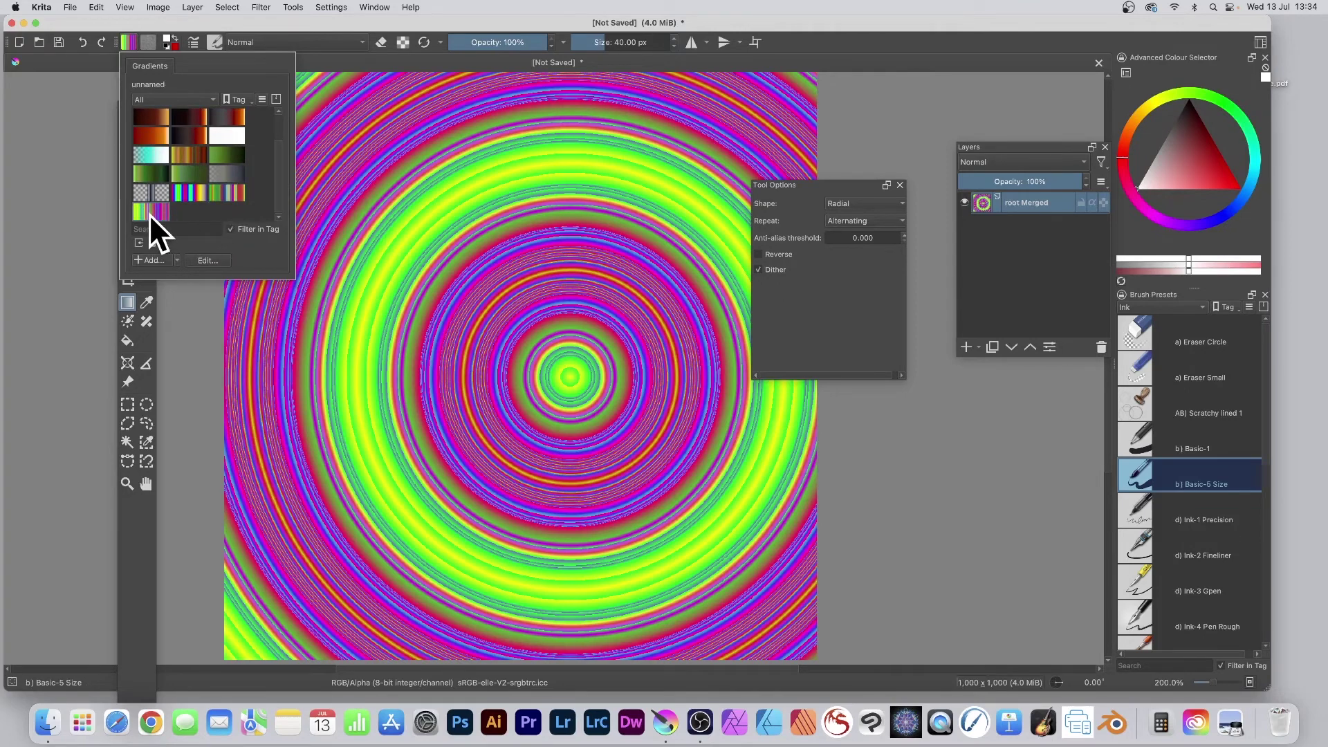
{"action": "left_click", "coordinate": [209, 260]}
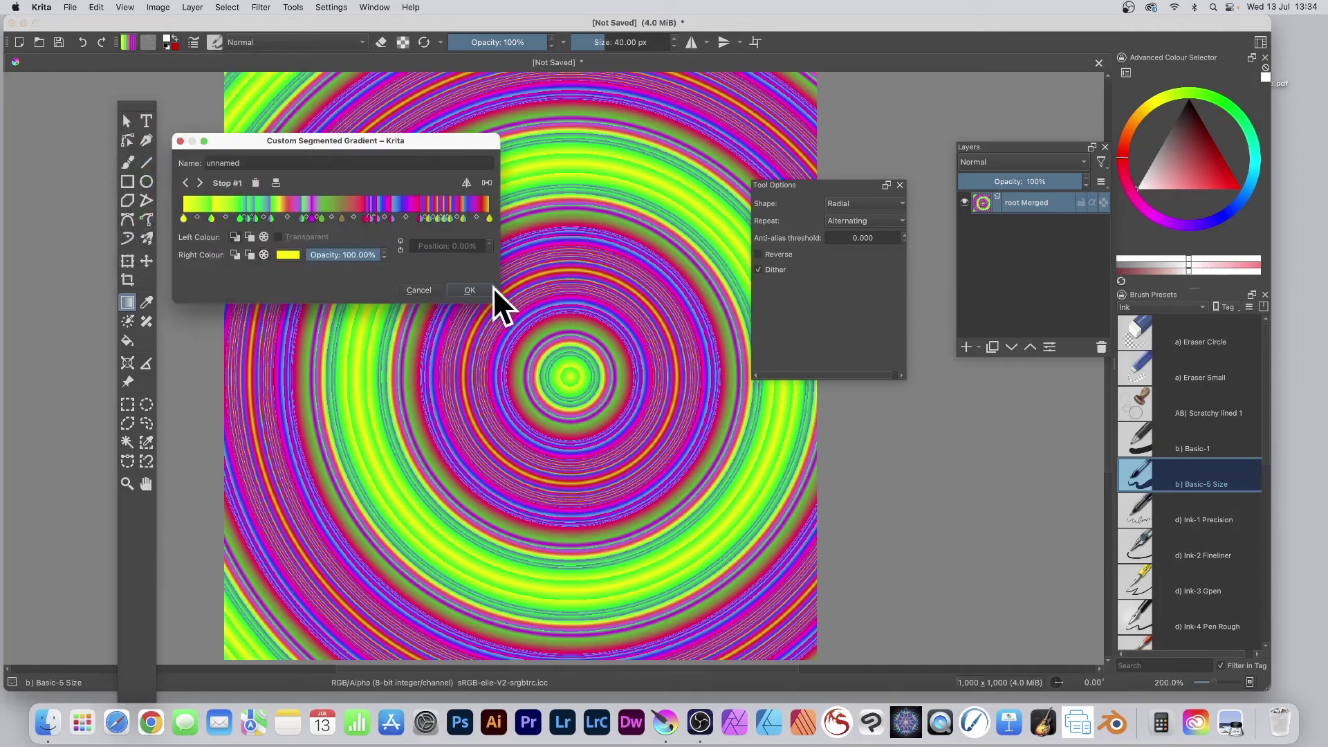
{"action": "left_click_drag", "start_coordinate": [501, 304], "coordinate": [1200, 437]}
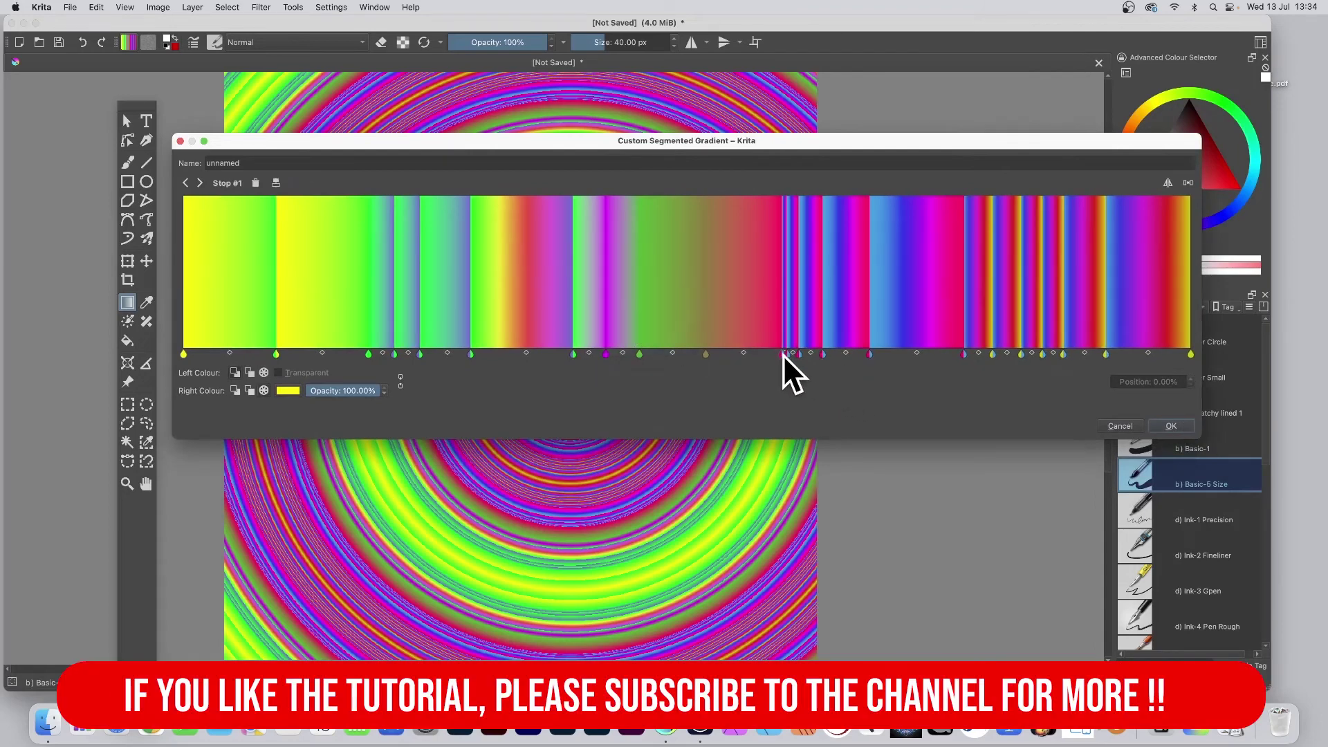
{"action": "left_click_drag", "start_coordinate": [784, 354], "coordinate": [696, 354]}
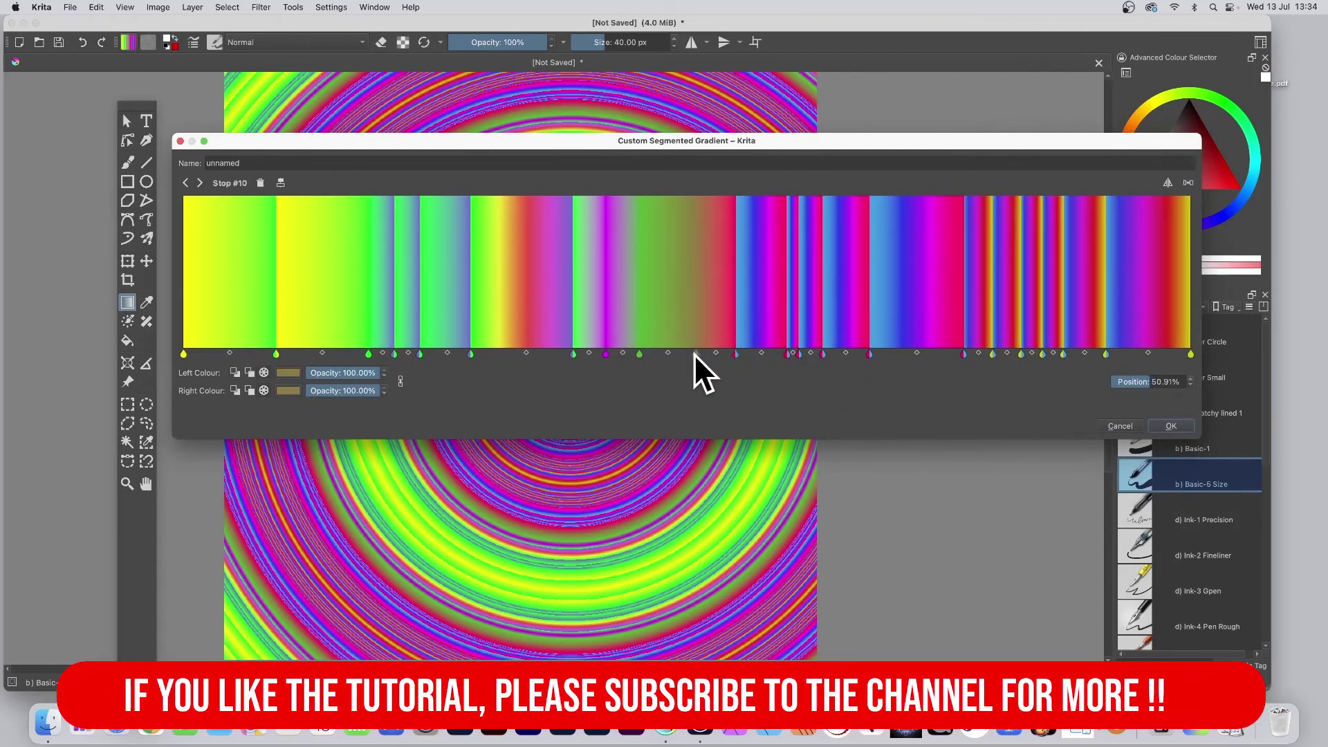
{"action": "left_click", "coordinate": [1171, 426]}
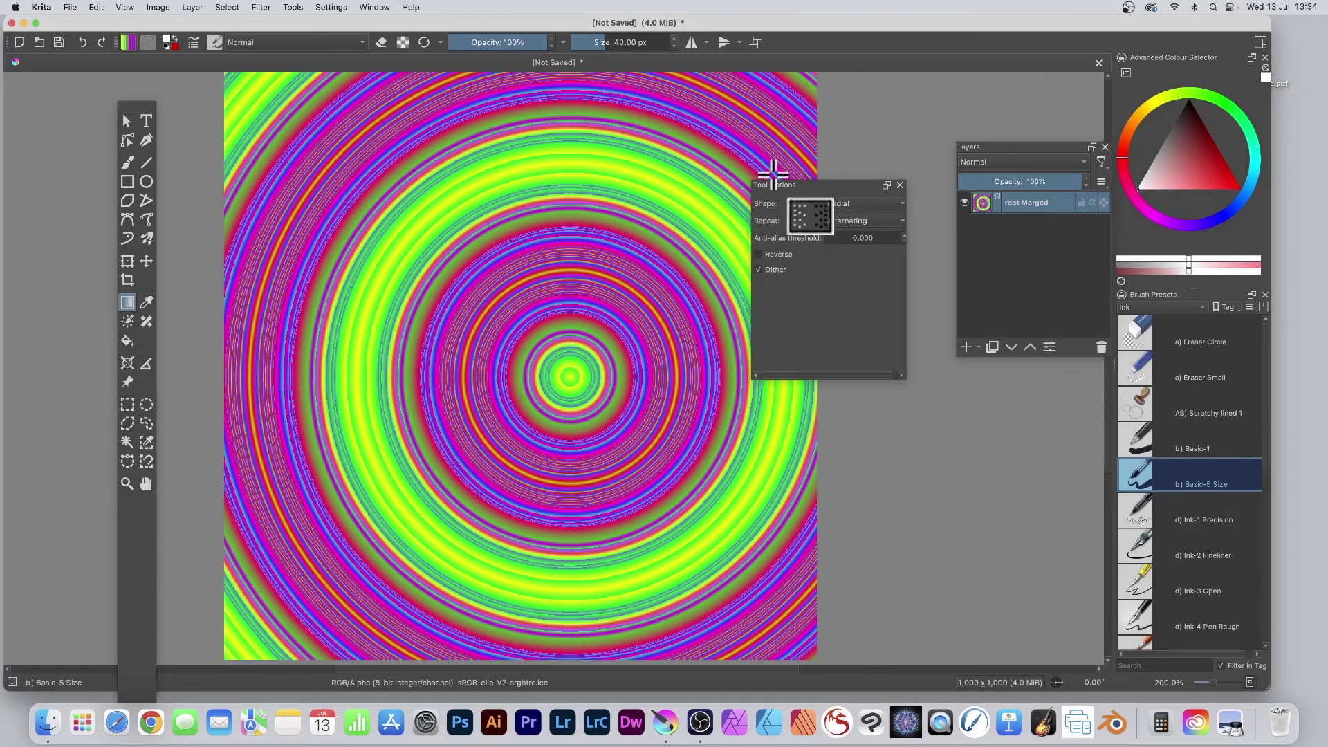
Step: Check that the Tool Options docker is enabled and redraw the radial gradient outward from near the canvas centre
{"action": "left_click", "coordinate": [340, 8]}
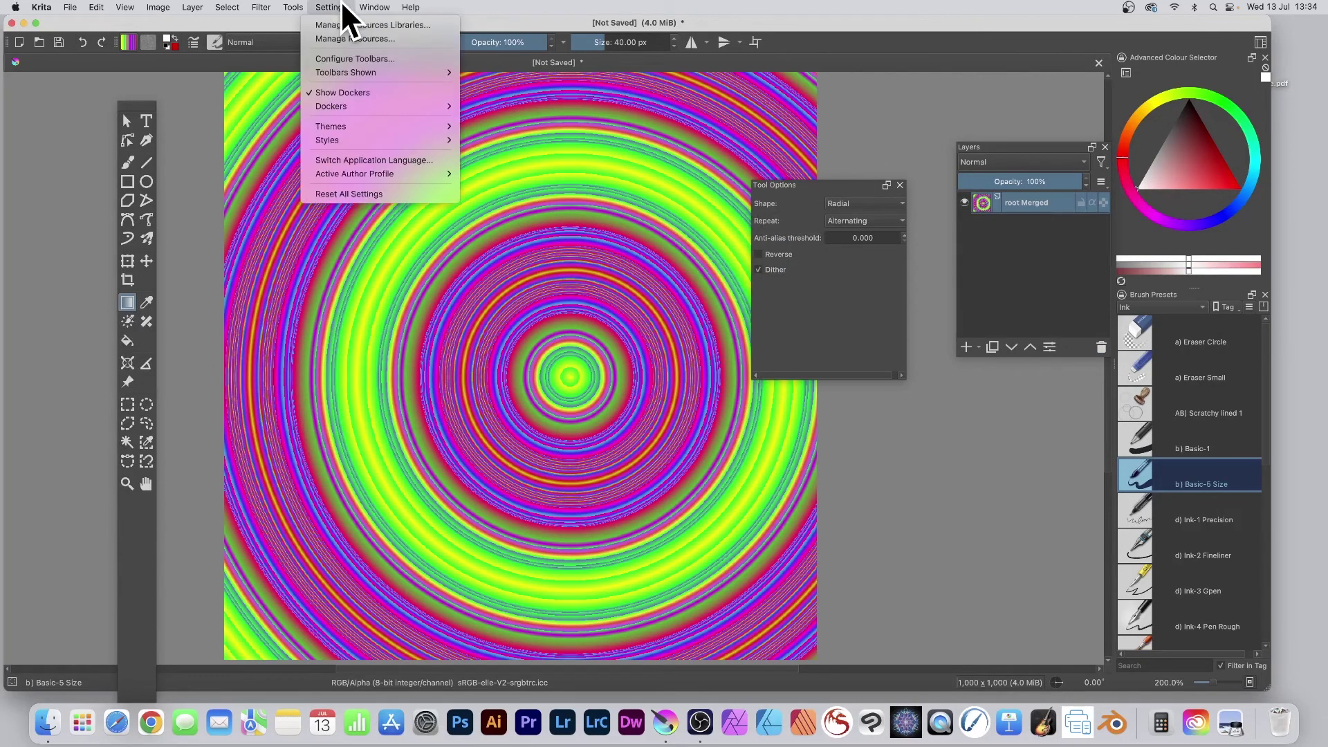
{"action": "mouse_move", "coordinate": [347, 111]}
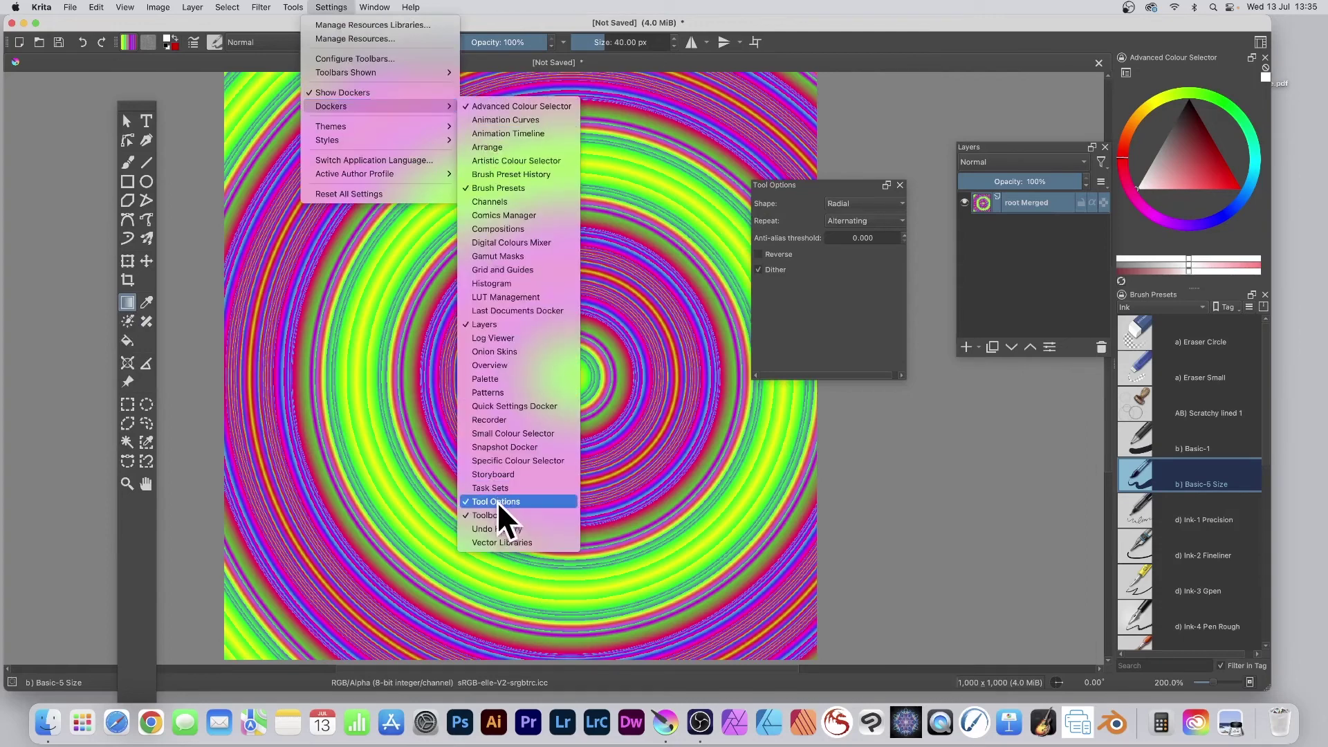
{"action": "left_click", "coordinate": [791, 187]}
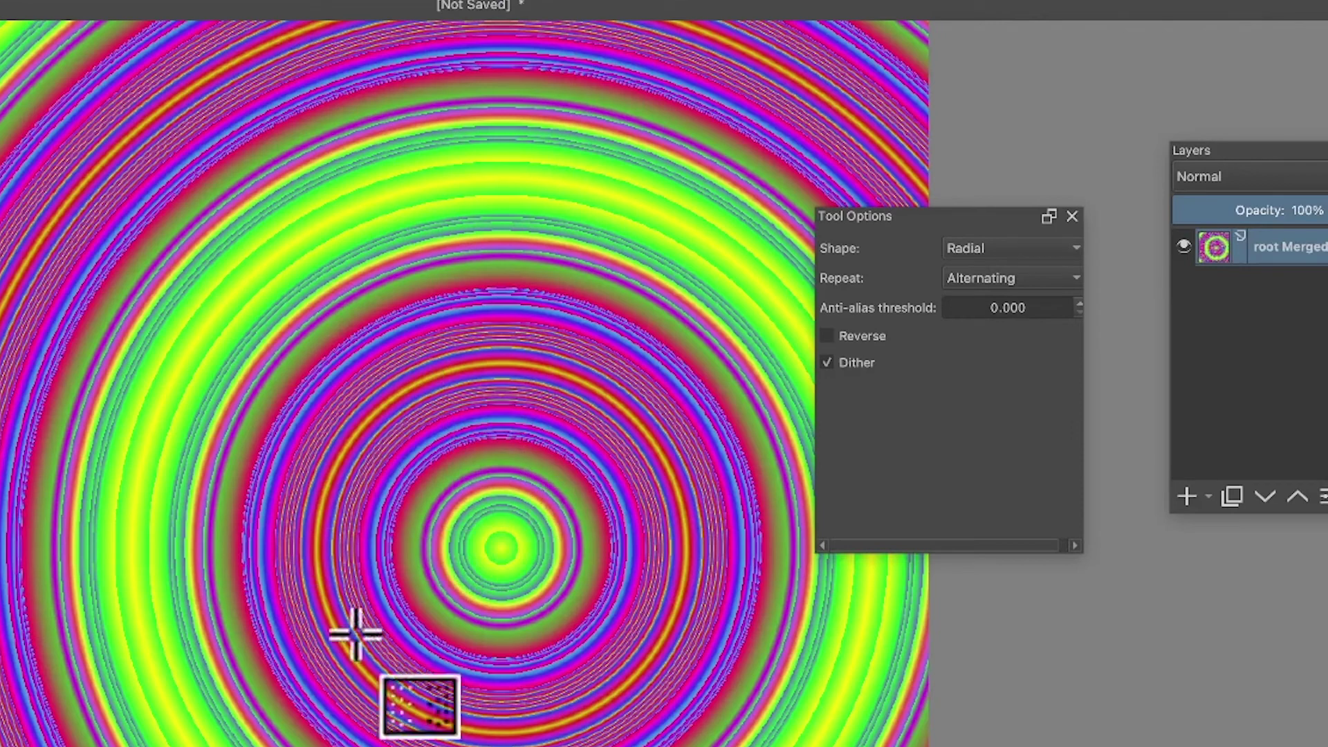
{"action": "left_click_drag", "start_coordinate": [468, 504], "coordinate": [655, 616]}
{"action": "left_click_drag", "start_coordinate": [468, 504], "coordinate": [700, 619]}
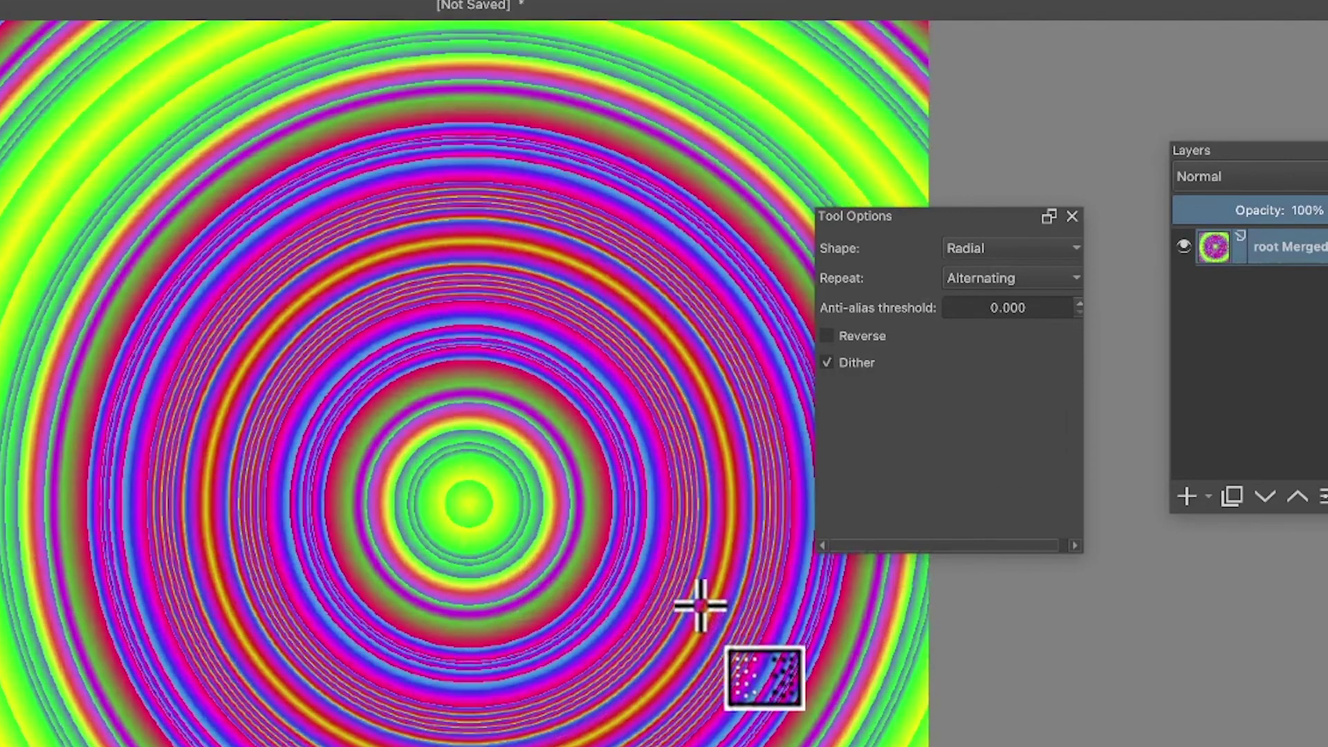
Step: Set the gradient shape to Square and draw it from near the canvas centre almost horizontally to the right
{"action": "left_click", "coordinate": [1017, 249]}
{"action": "left_click", "coordinate": [1005, 273]}
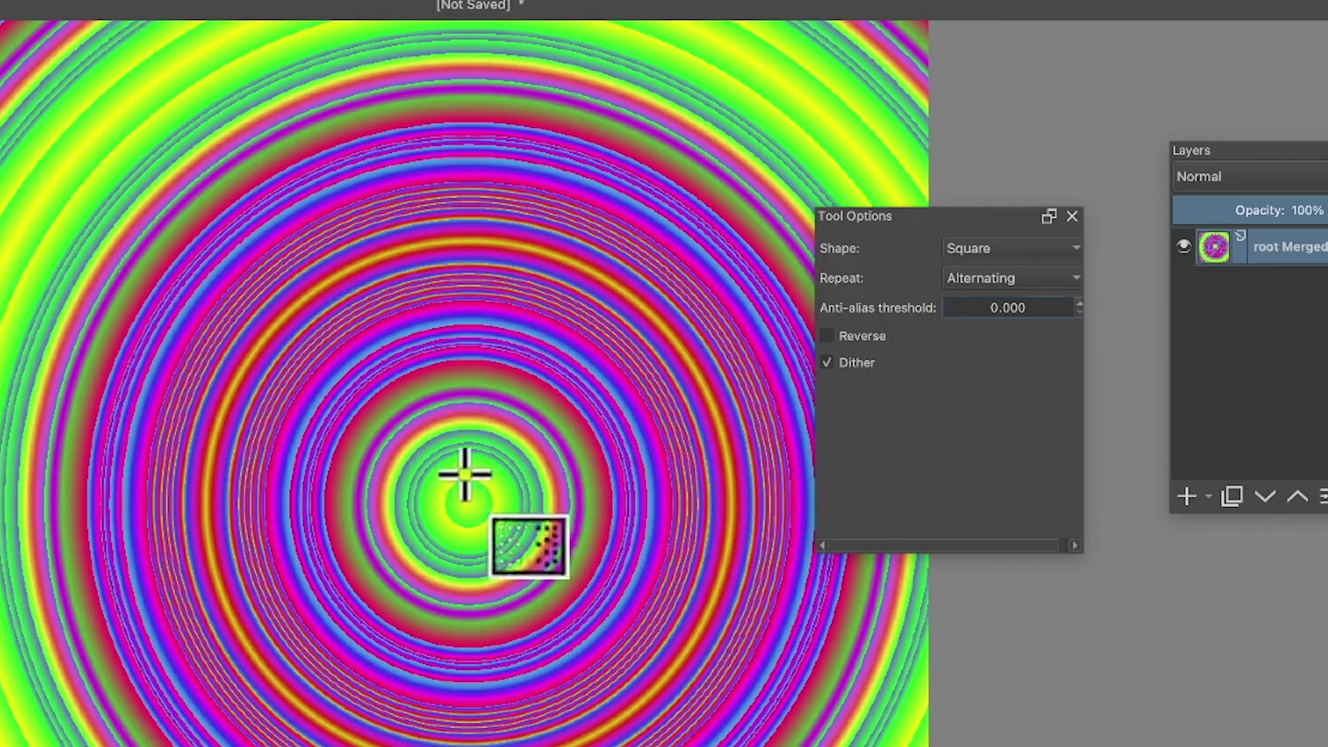
{"action": "left_click_drag", "start_coordinate": [464, 474], "coordinate": [651, 480]}
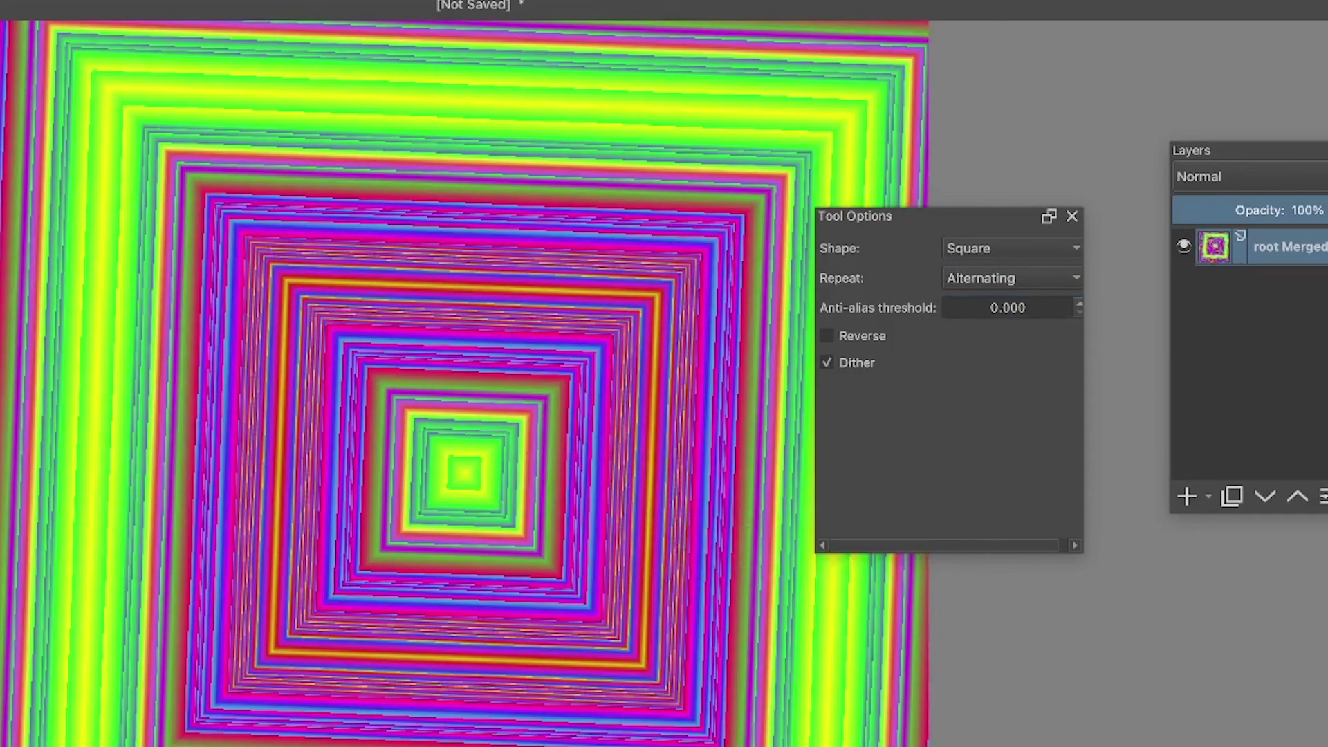
Step: Set the gradient shape to Conical and draw it from near the canvas centre towards the lower right
{"action": "left_click", "coordinate": [987, 252]}
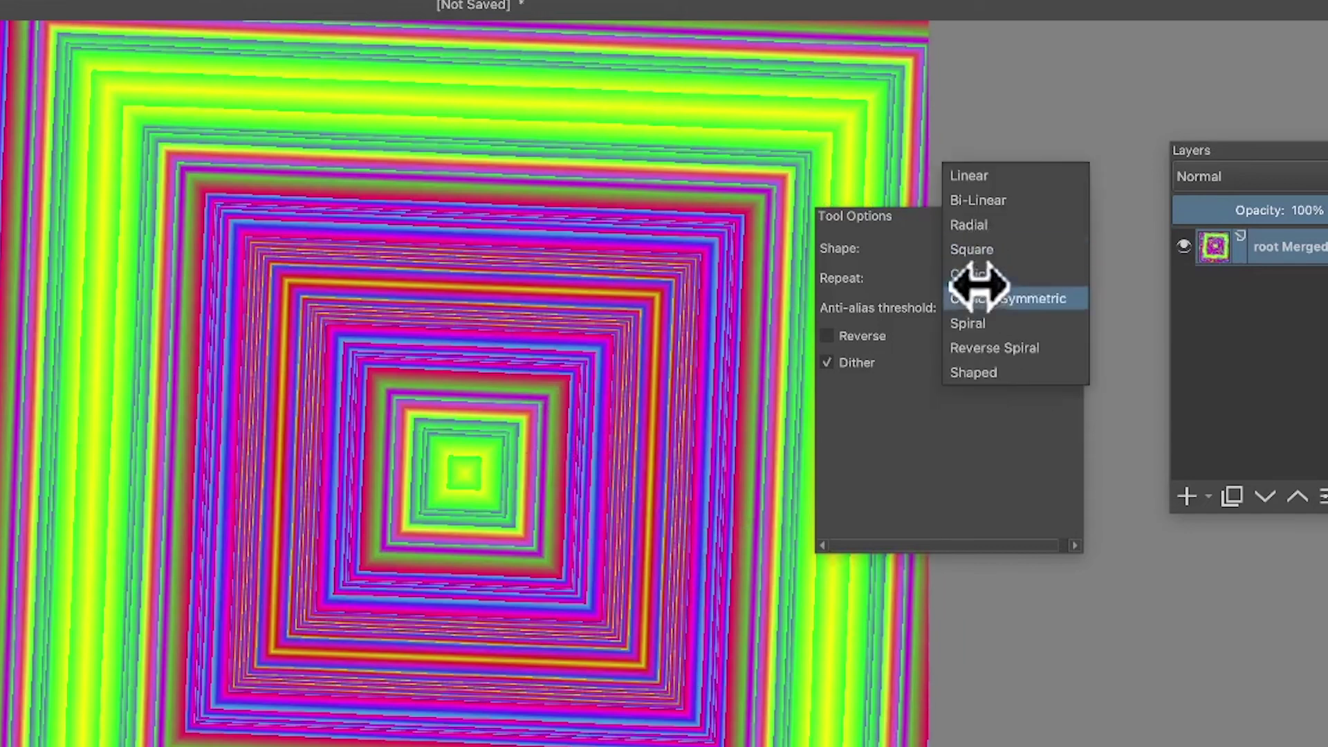
{"action": "left_click", "coordinate": [986, 275]}
{"action": "left_click_drag", "start_coordinate": [489, 442], "coordinate": [653, 534]}
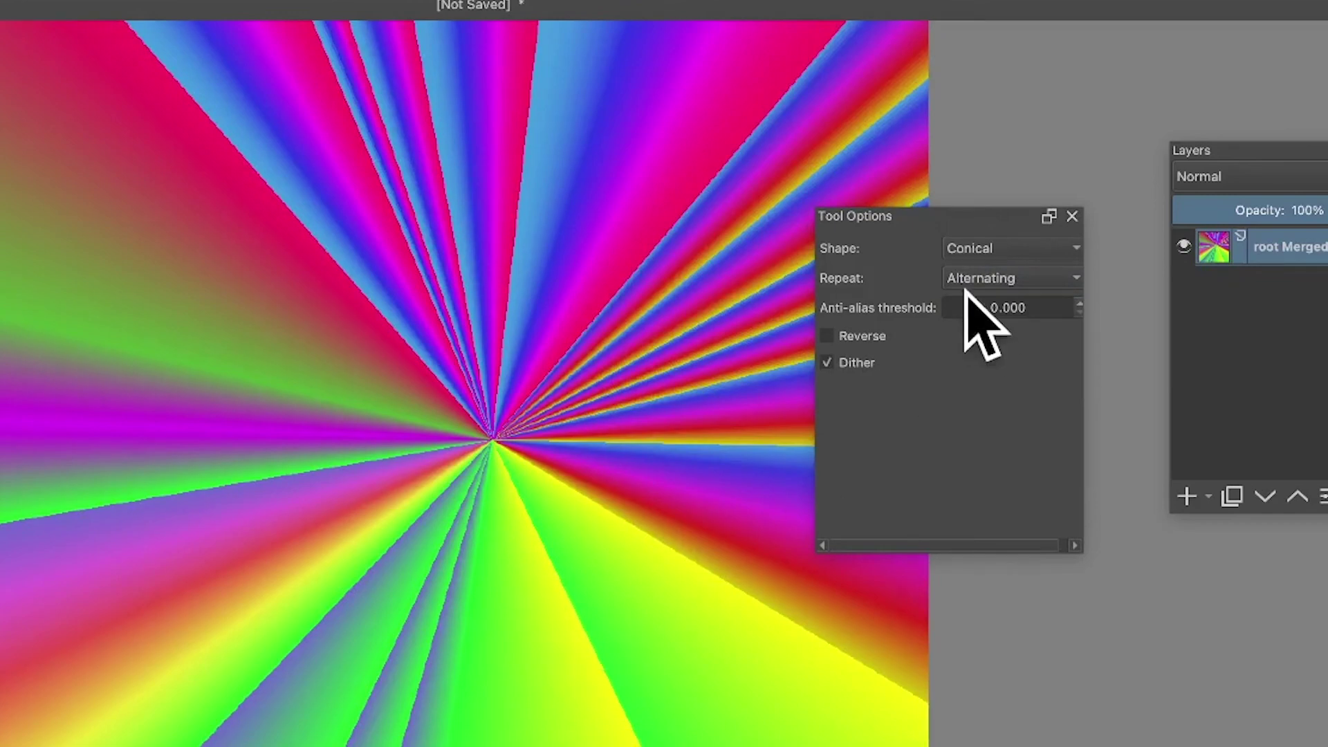
Step: Set the gradient shape to Spiral and draw it several times from near the canvas centre with different lengths and directions
{"action": "left_click", "coordinate": [982, 246]}
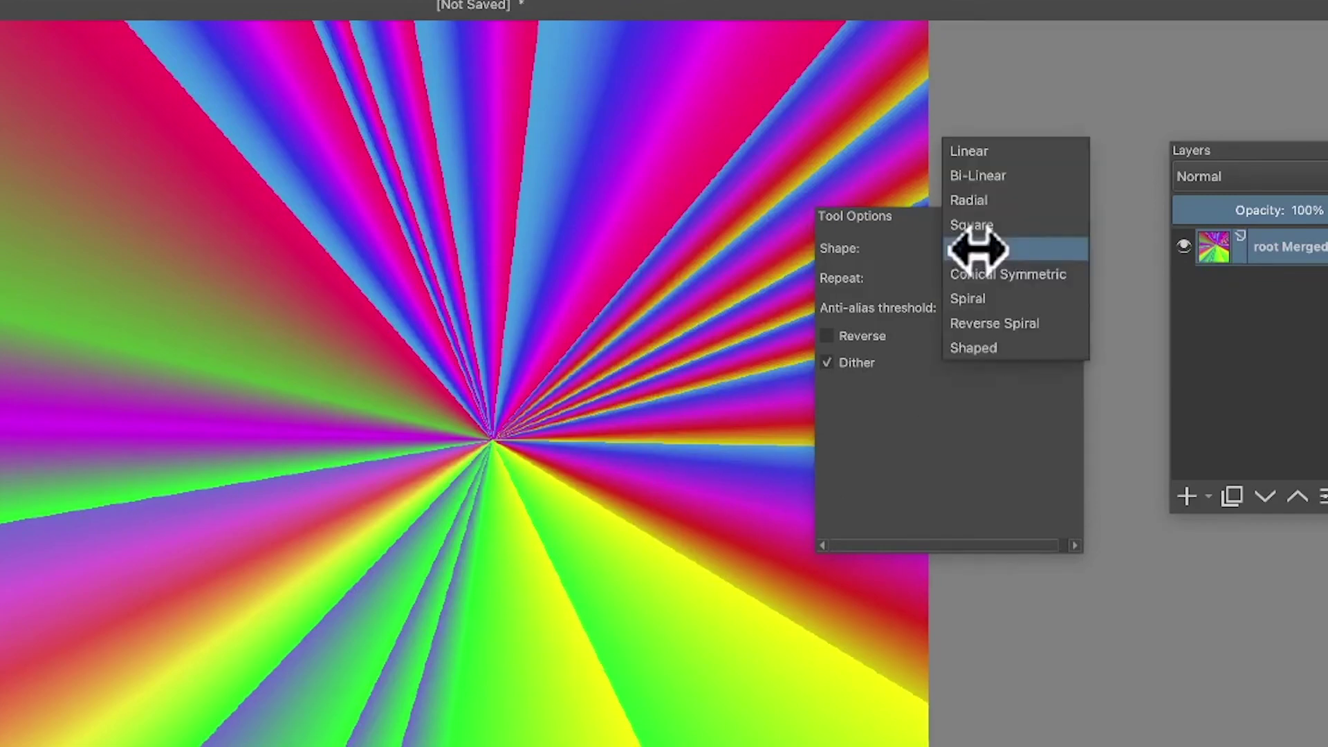
{"action": "left_click", "coordinate": [977, 299]}
{"action": "left_click_drag", "start_coordinate": [448, 371], "coordinate": [573, 460]}
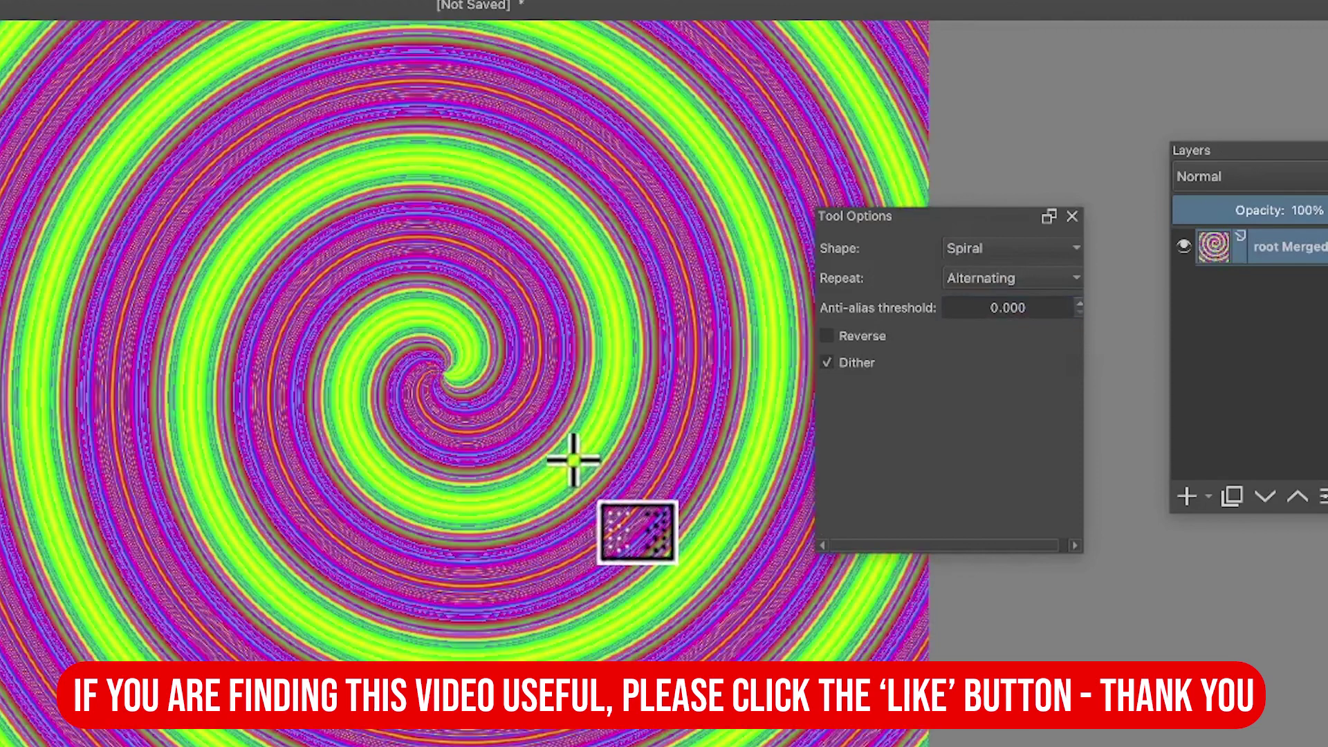
{"action": "left_click_drag", "start_coordinate": [451, 417], "coordinate": [826, 680]}
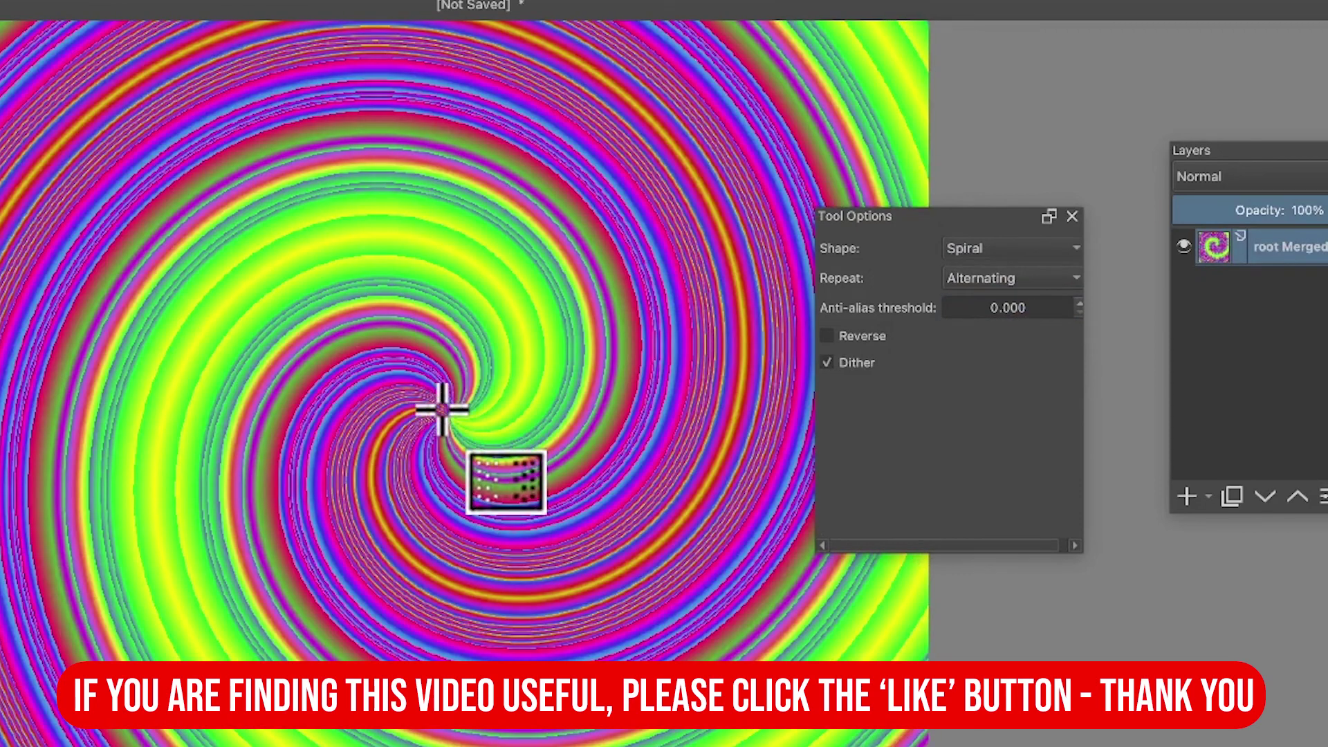
{"action": "left_click_drag", "start_coordinate": [441, 409], "coordinate": [664, 581]}
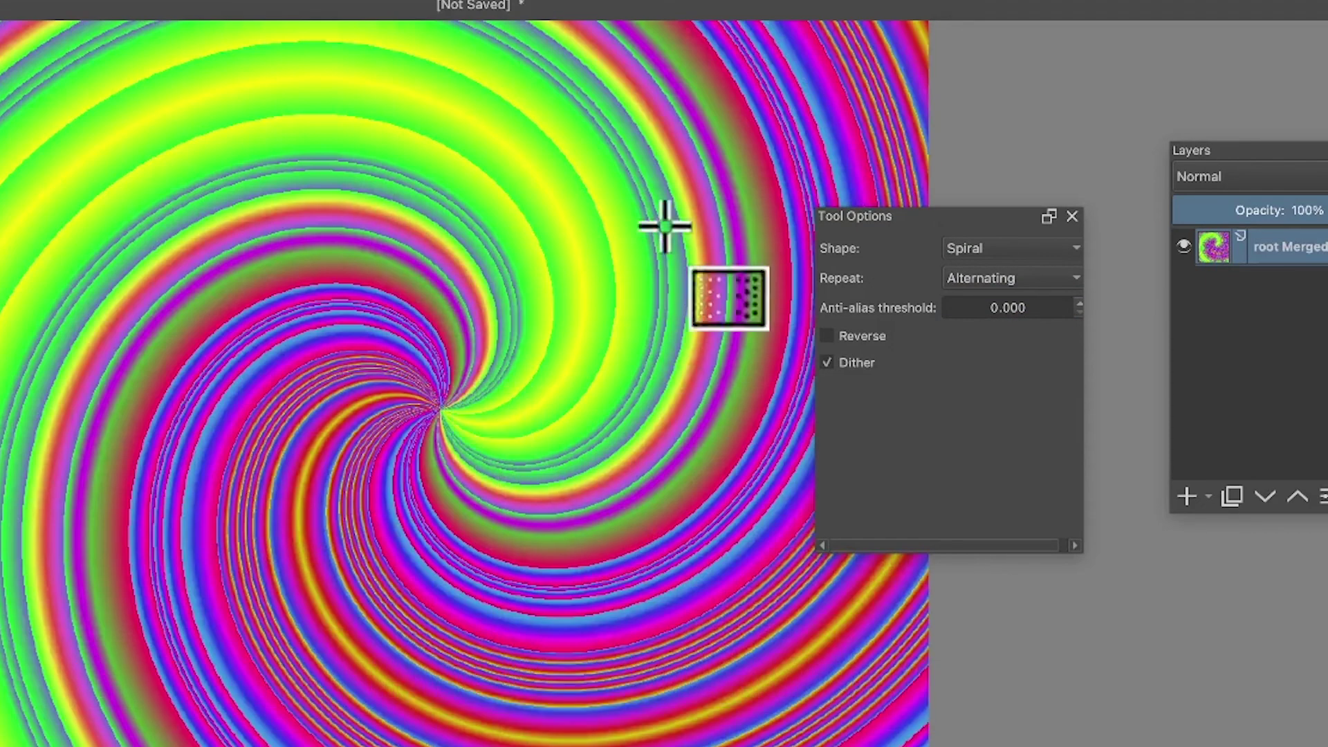
Step: Set the gradient shape to Reverse Spiral and draw it from near the canvas centre towards the upper-right corner
{"action": "left_click", "coordinate": [966, 249]}
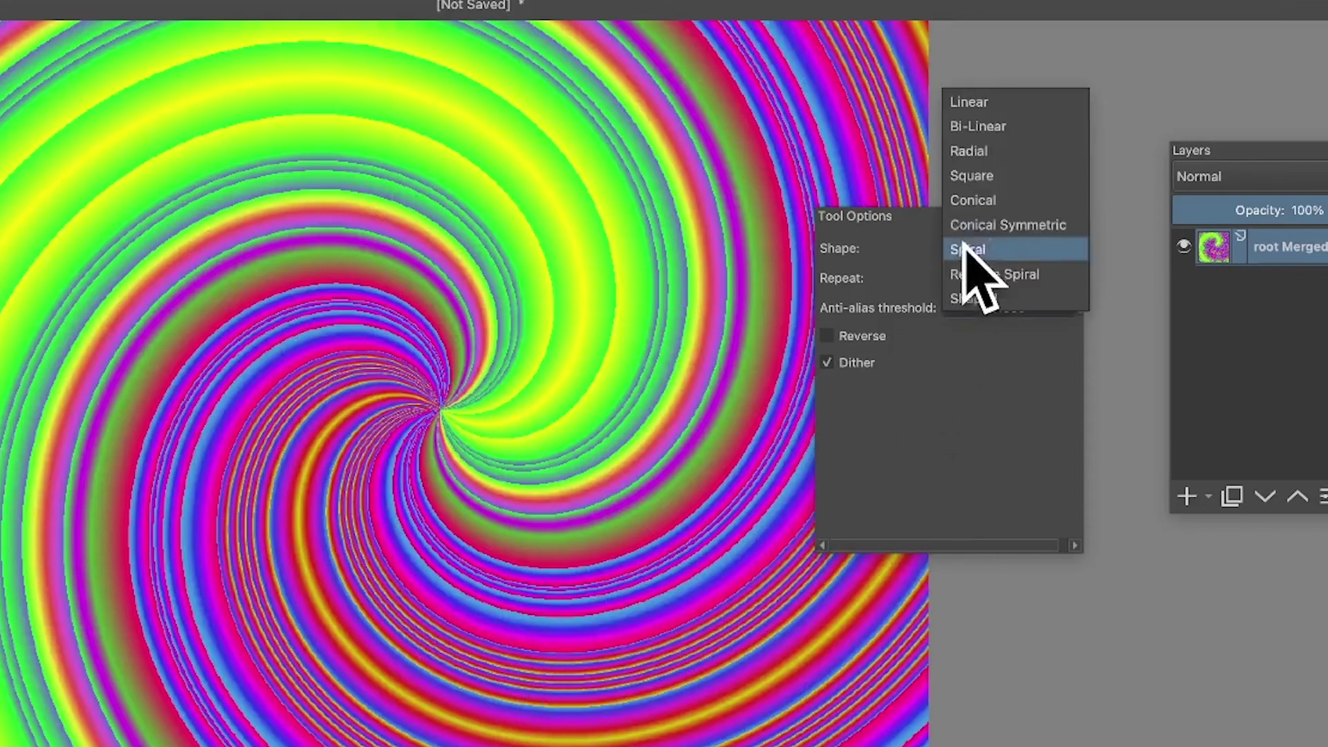
{"action": "left_click", "coordinate": [1003, 276]}
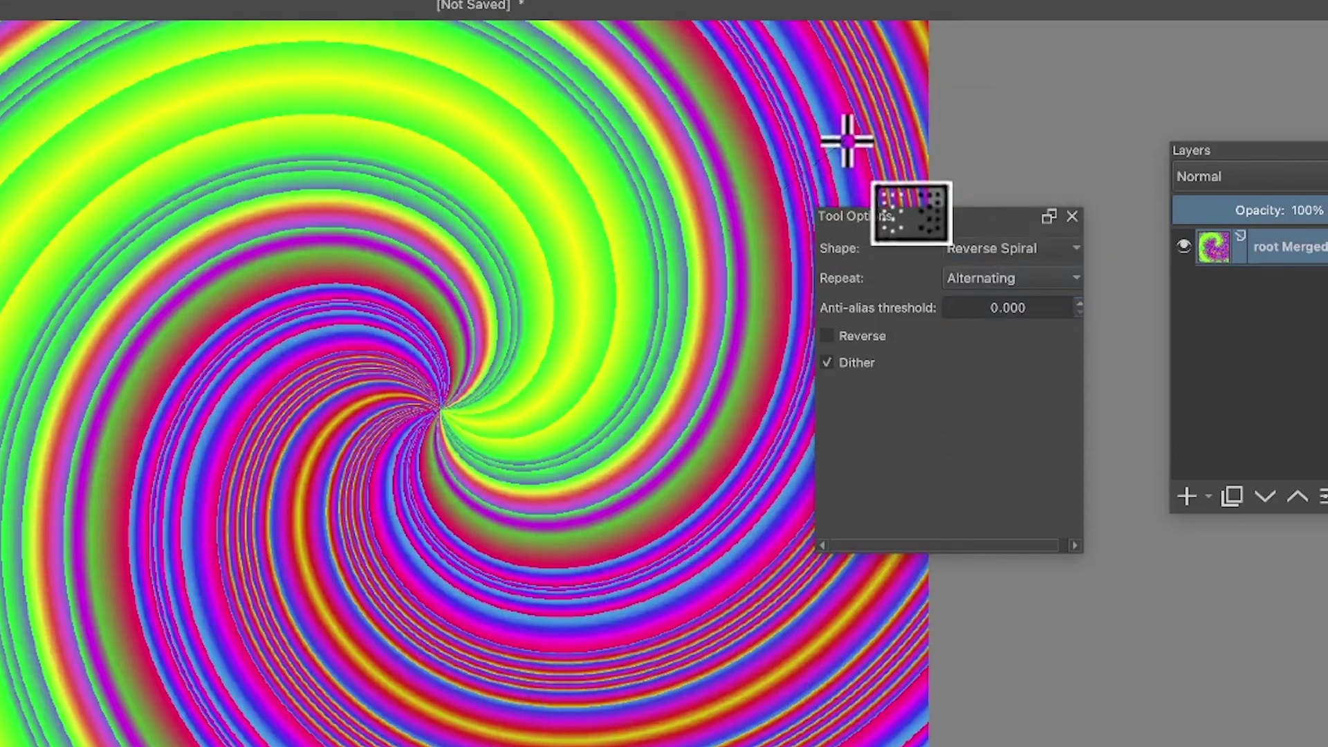
{"action": "left_click_drag", "start_coordinate": [428, 463], "coordinate": [847, 141]}
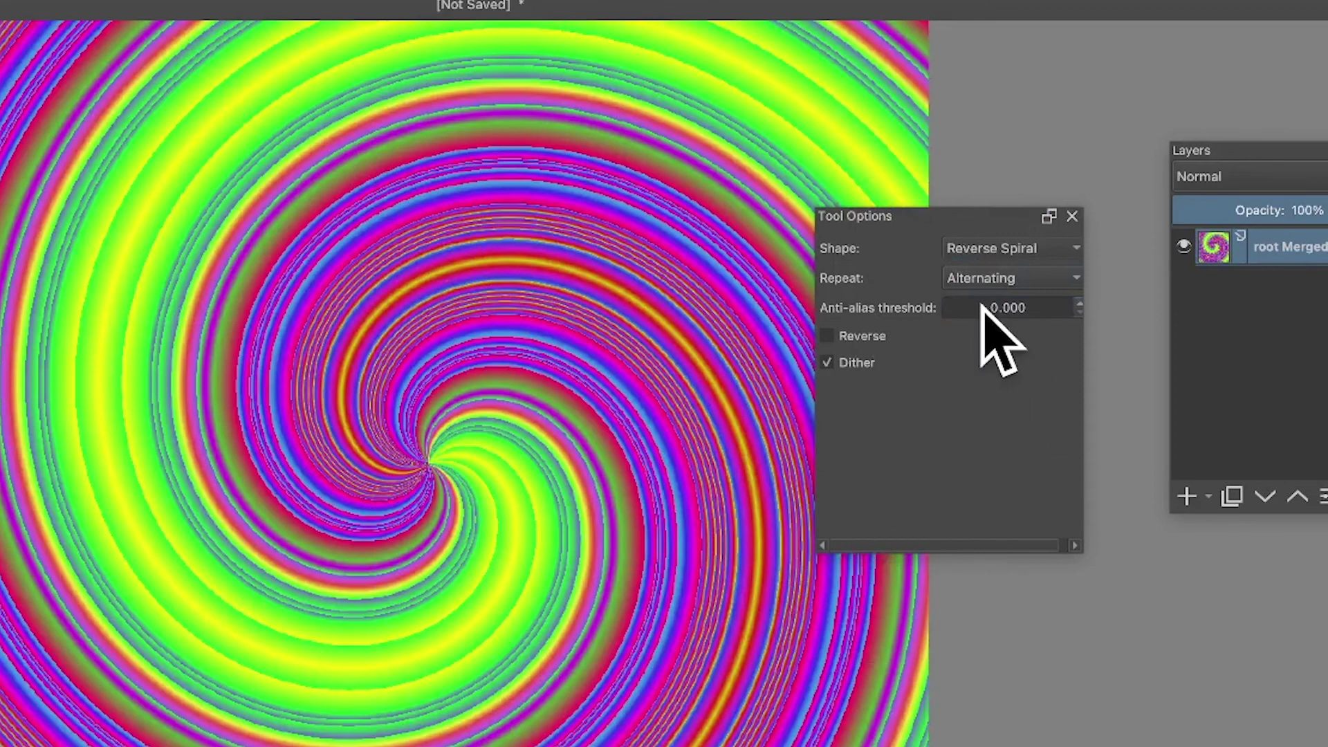
Step: Set the gradient shape to Shaped and draw it from near the canvas centre diagonally towards the lower right
{"action": "left_click", "coordinate": [996, 249]}
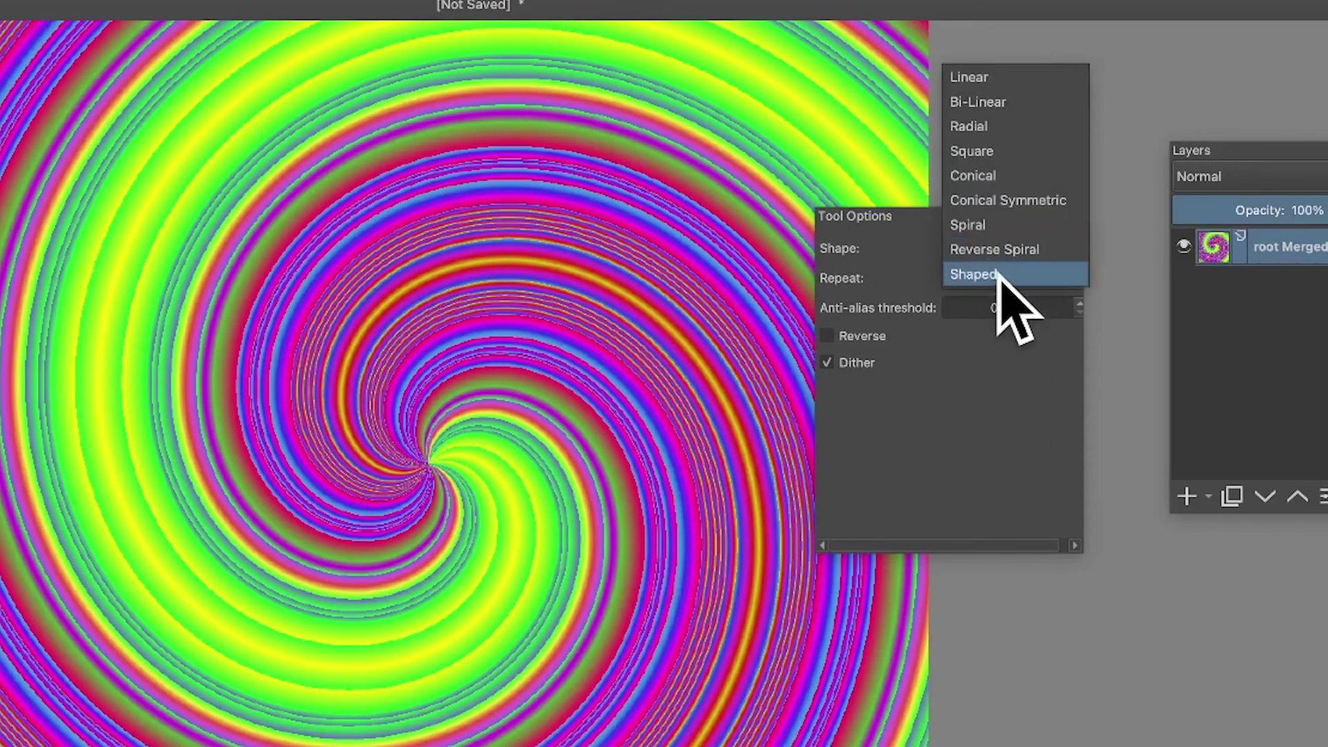
{"action": "left_click", "coordinate": [999, 275]}
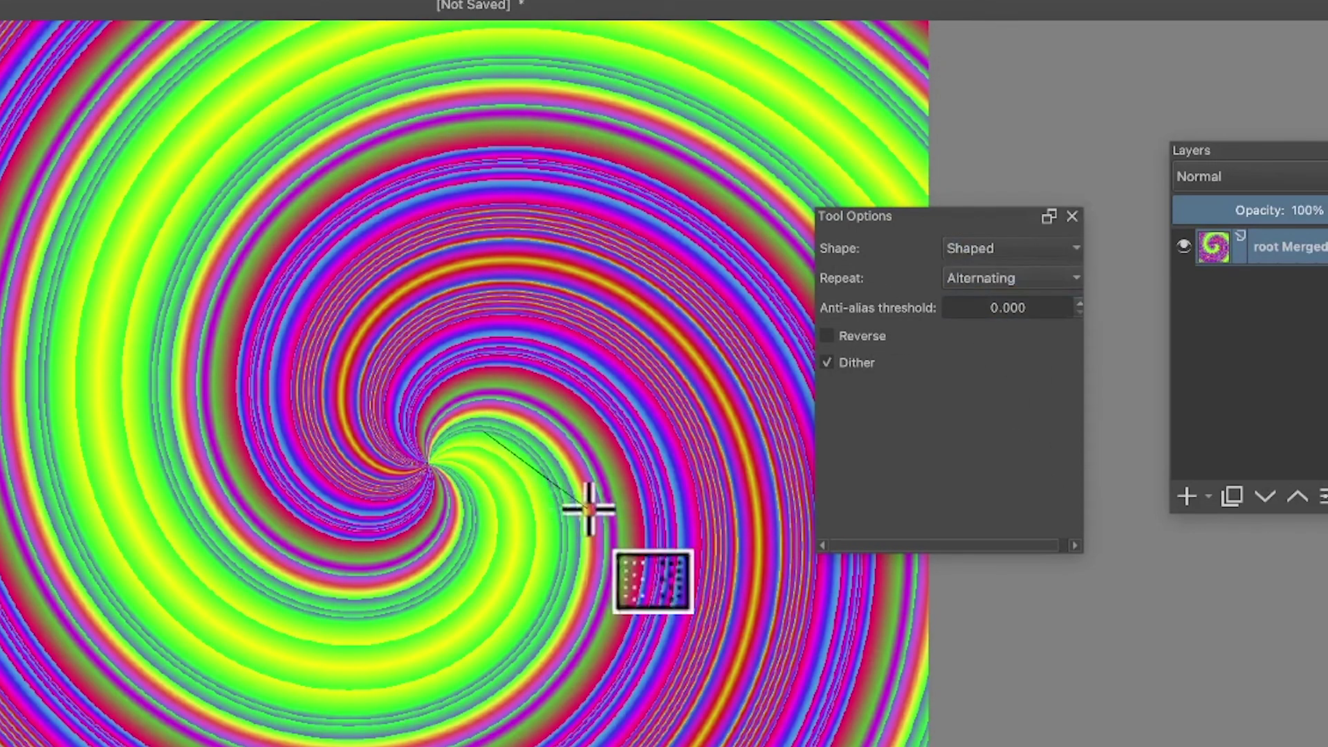
{"action": "left_click_drag", "start_coordinate": [590, 510], "coordinate": [671, 577]}
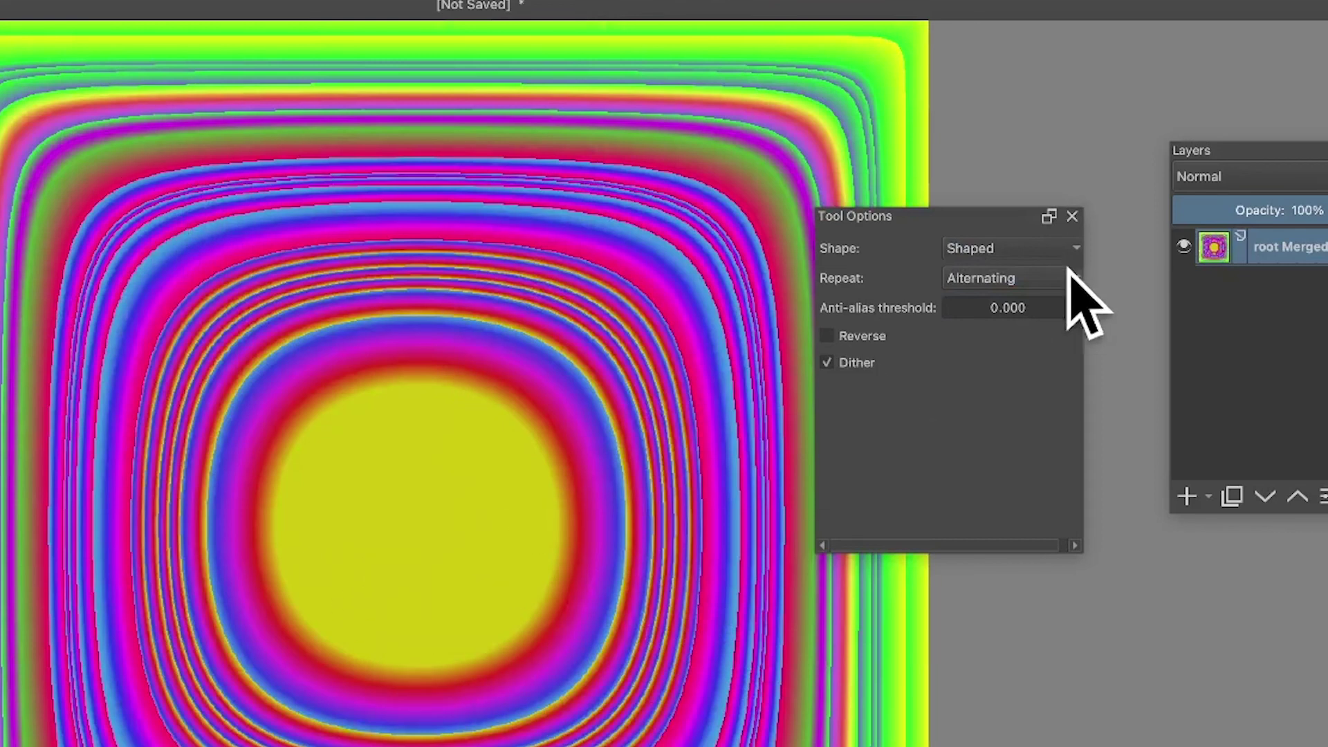
Step: Set the gradient repeat to Forwards and draw the shaped gradient twice towards the lower right, the second time past the canvas edge
{"action": "left_click", "coordinate": [1011, 278]}
{"action": "left_click", "coordinate": [1002, 262]}
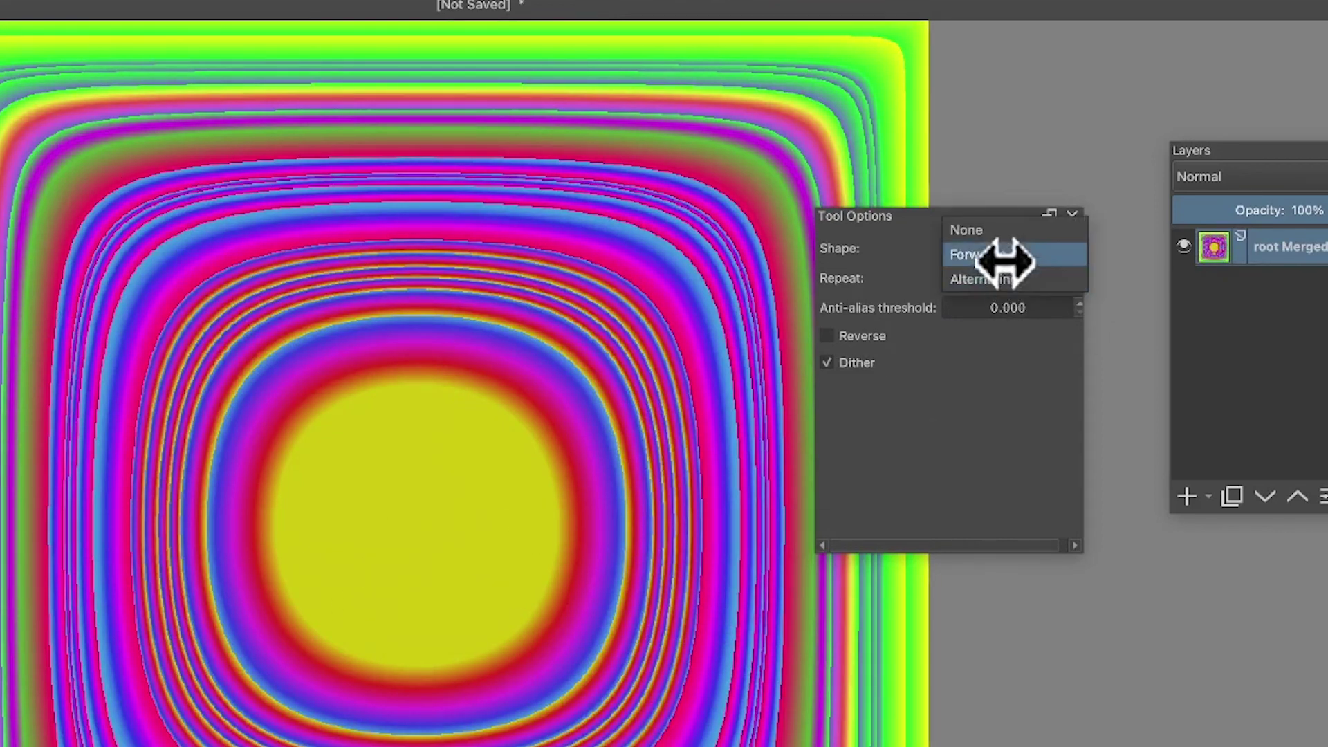
{"action": "left_click_drag", "start_coordinate": [453, 464], "coordinate": [607, 521]}
{"action": "left_click_drag", "start_coordinate": [354, 459], "coordinate": [982, 664]}
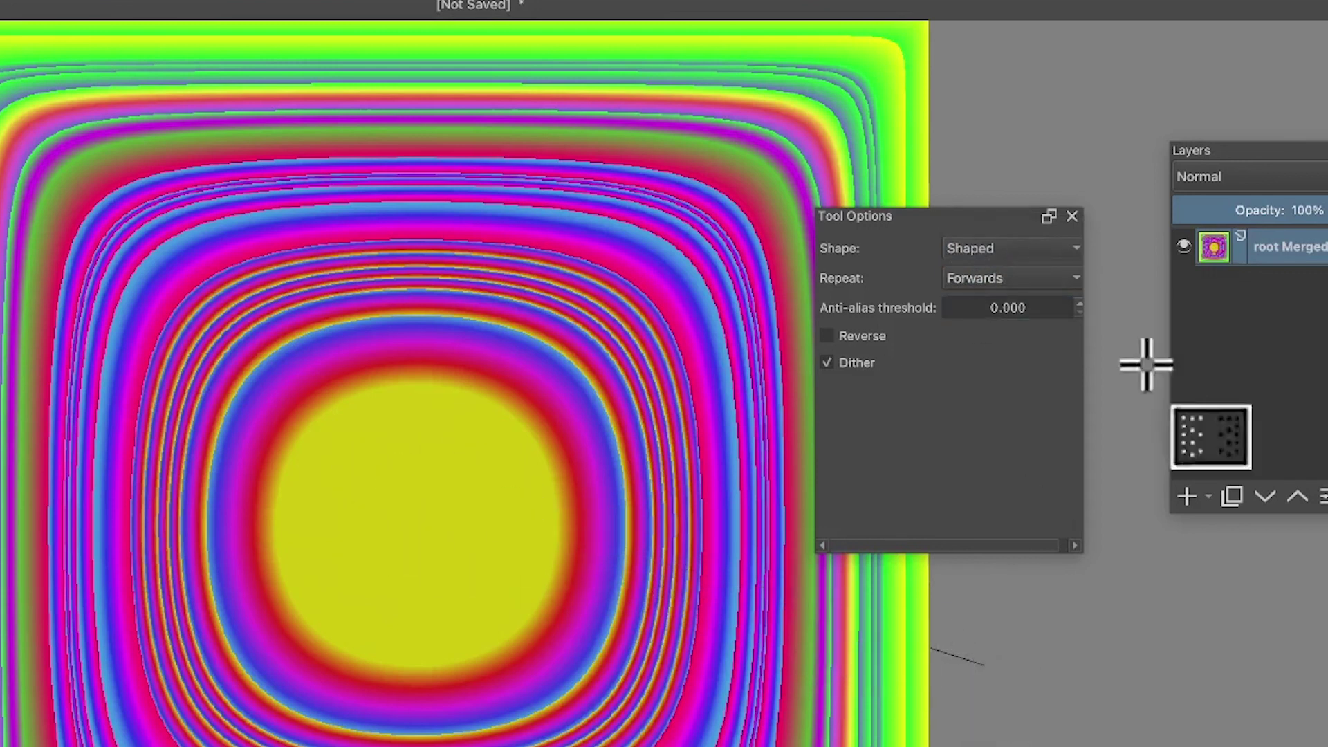
Step: Set the shaped gradient's repeat mode to None
{"action": "left_click", "coordinate": [1003, 278]}
{"action": "left_click", "coordinate": [994, 256]}
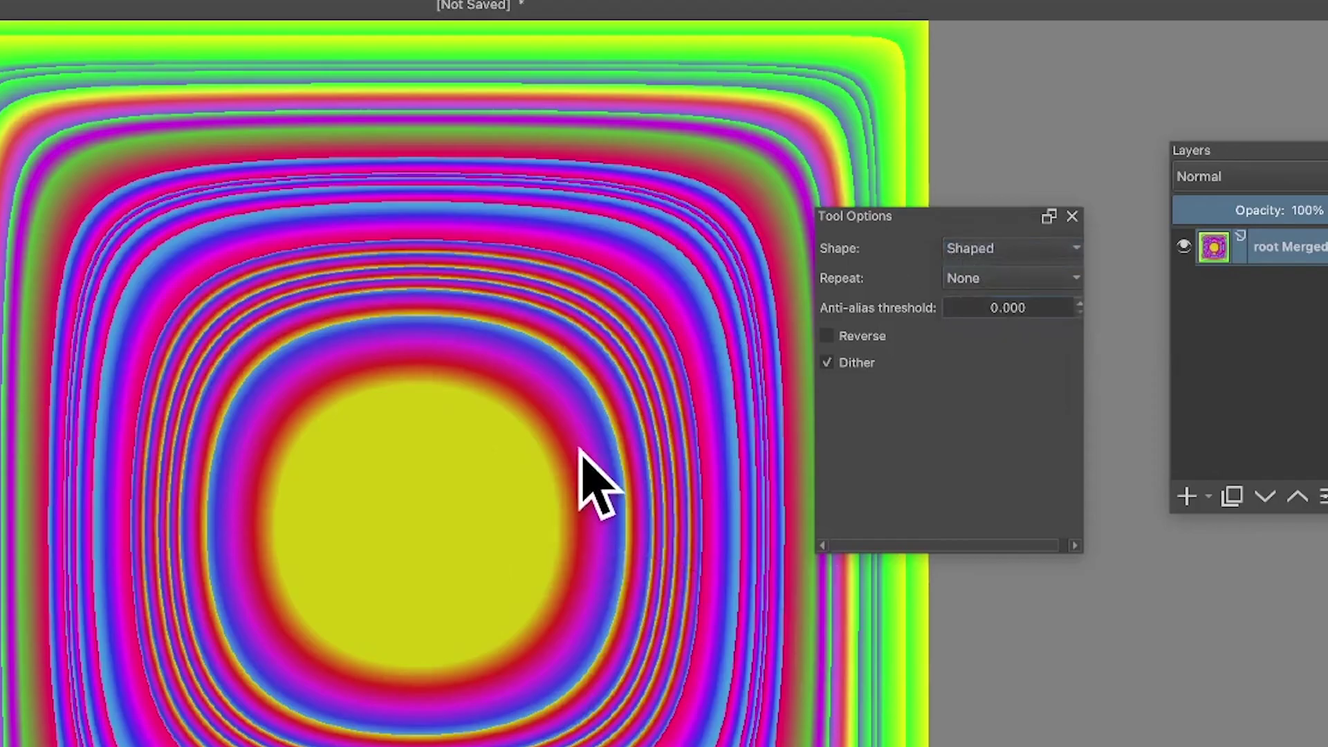